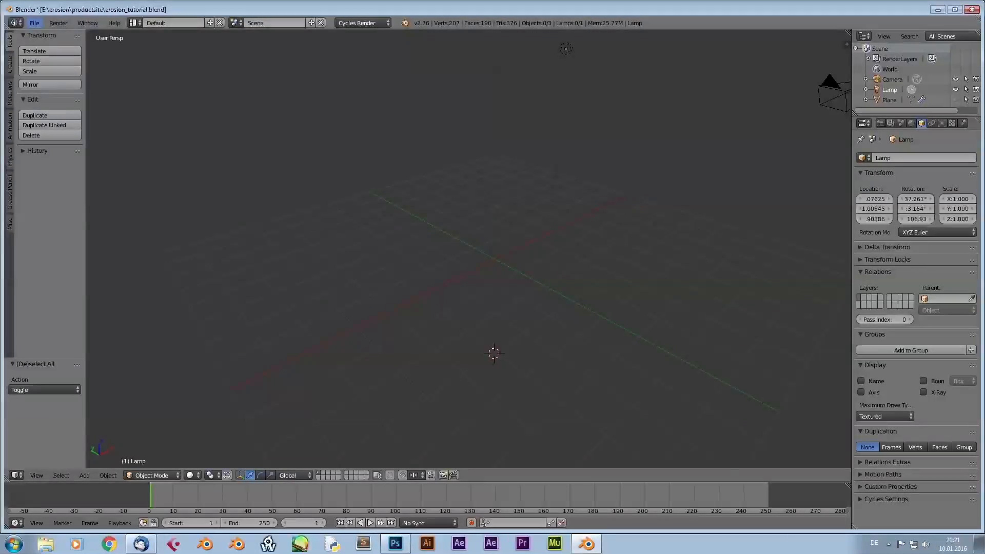
Step: Install the add-on file erosion_nm-8.py from E:\erosion\productsite through the user preferences
click(34, 22)
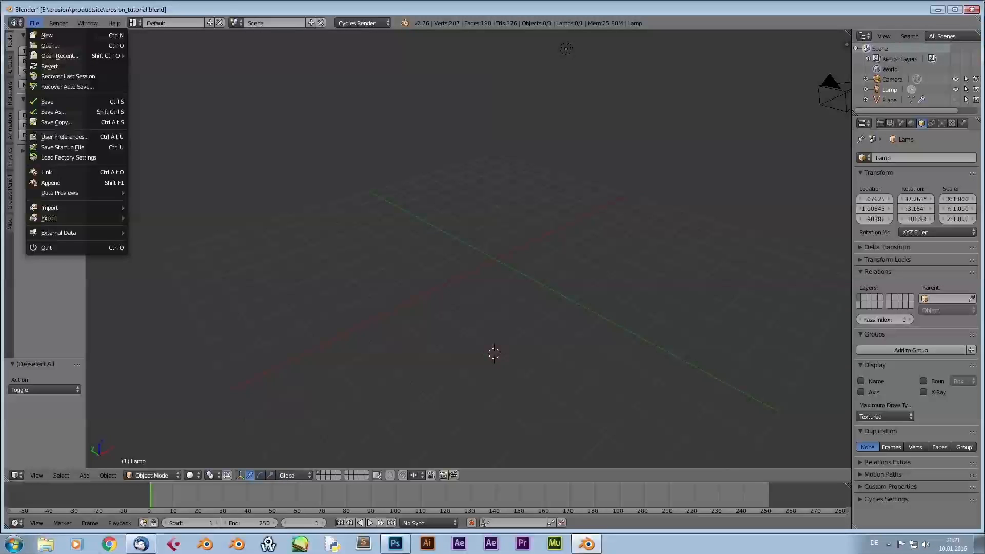
click(64, 137)
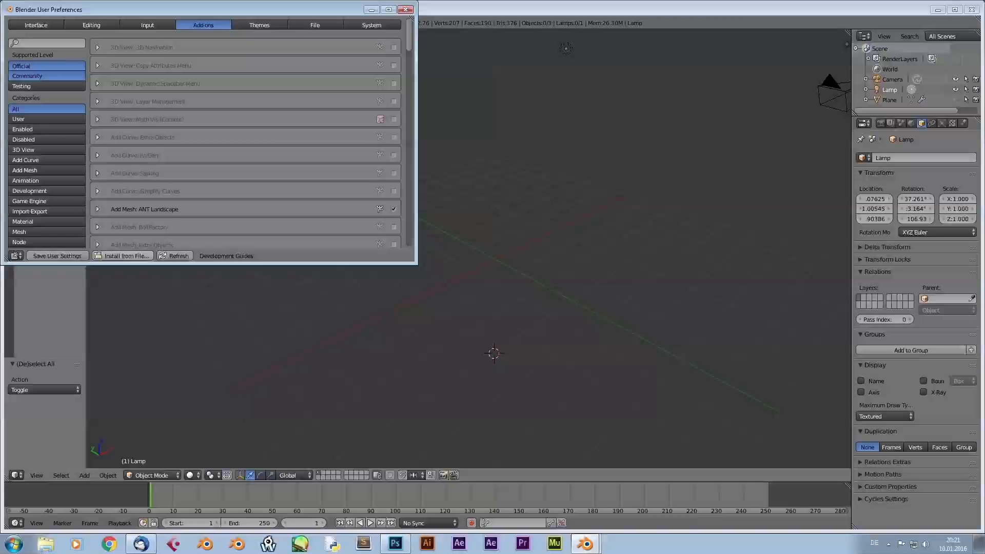
click(123, 255)
click(169, 84)
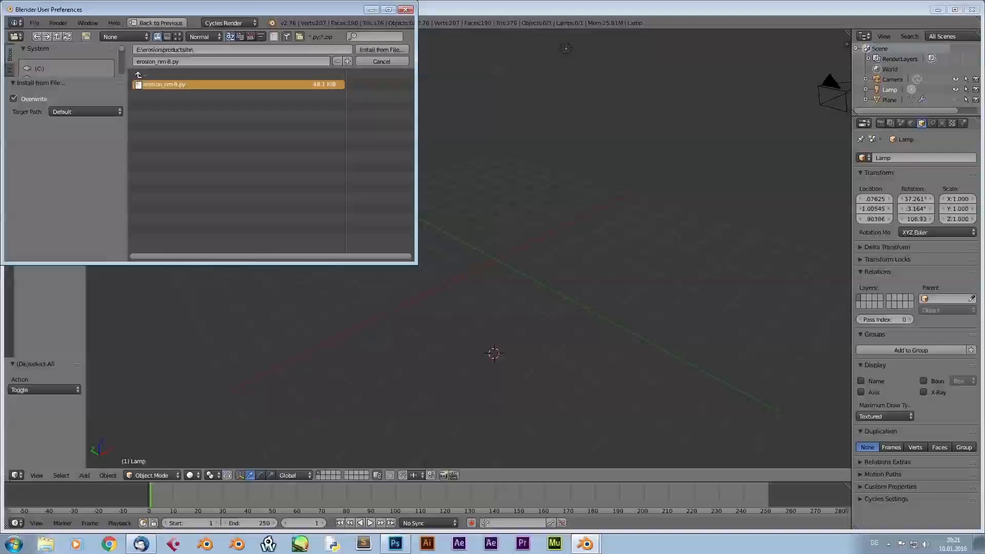
click(382, 49)
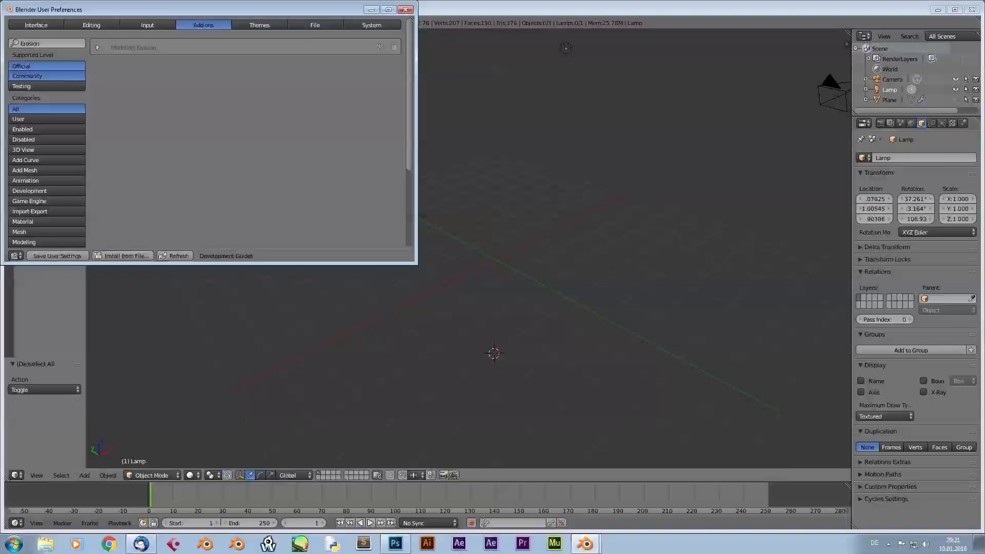
Step: Enable the Modeling: Erosion add-on, close the preferences and expand the Erosion settings among the 3D view's Misc tools
click(98, 48)
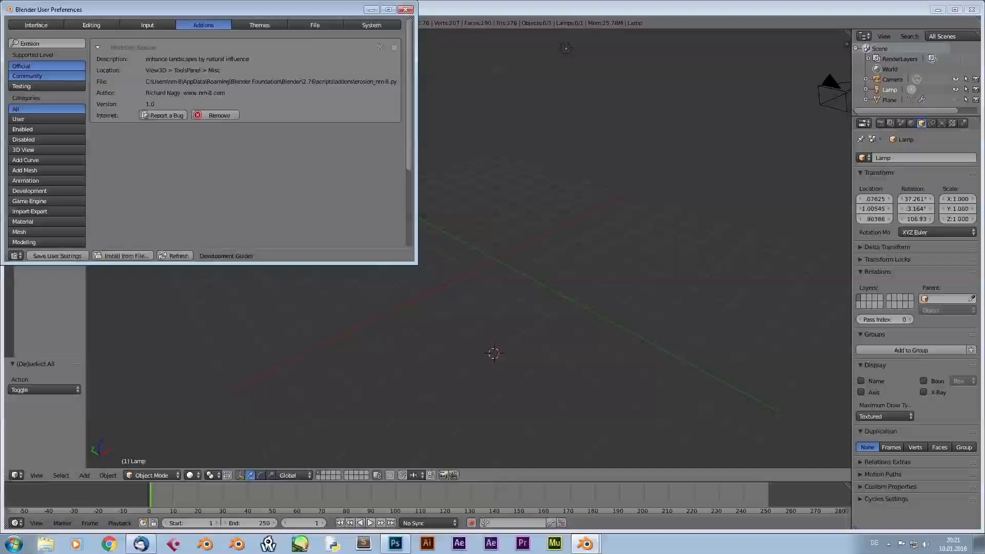
click(393, 47)
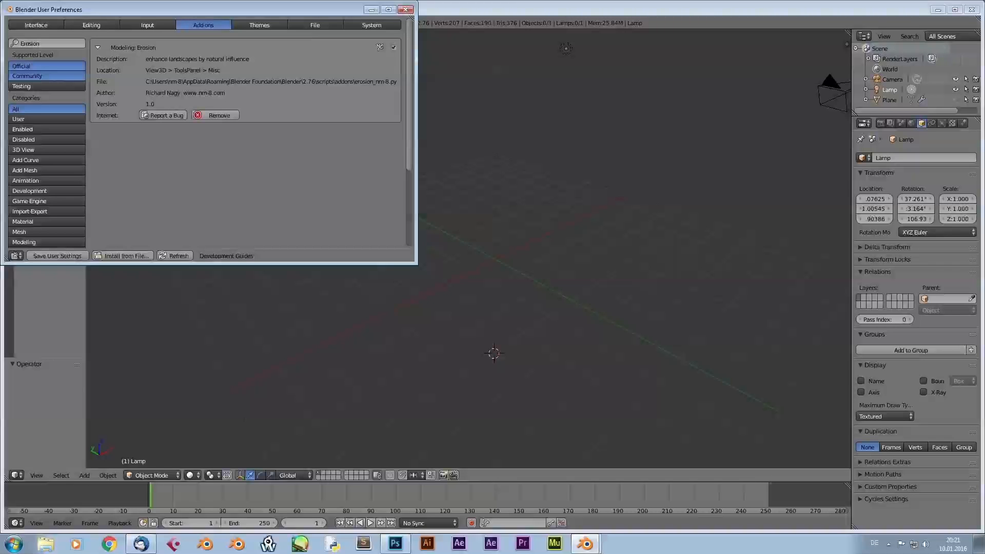
click(405, 9)
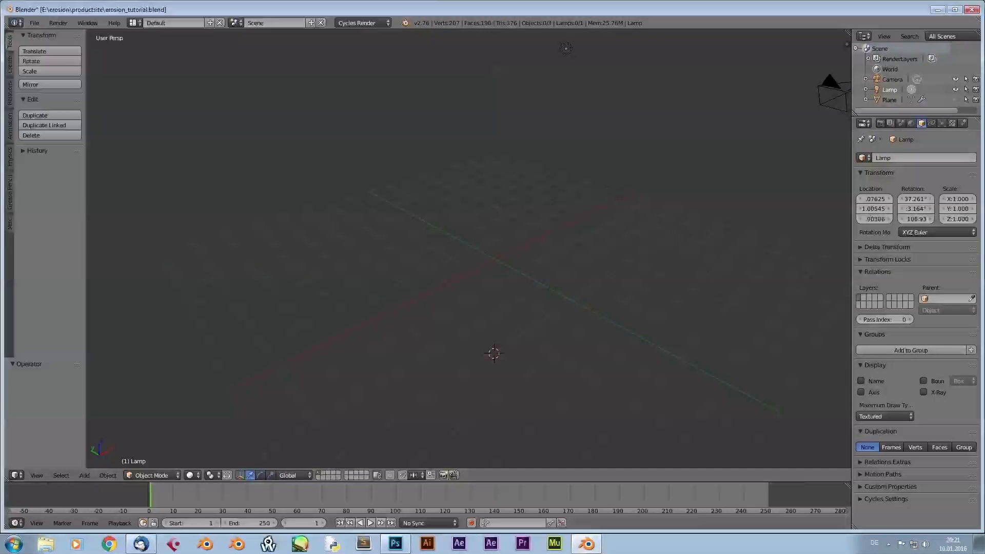
click(9, 224)
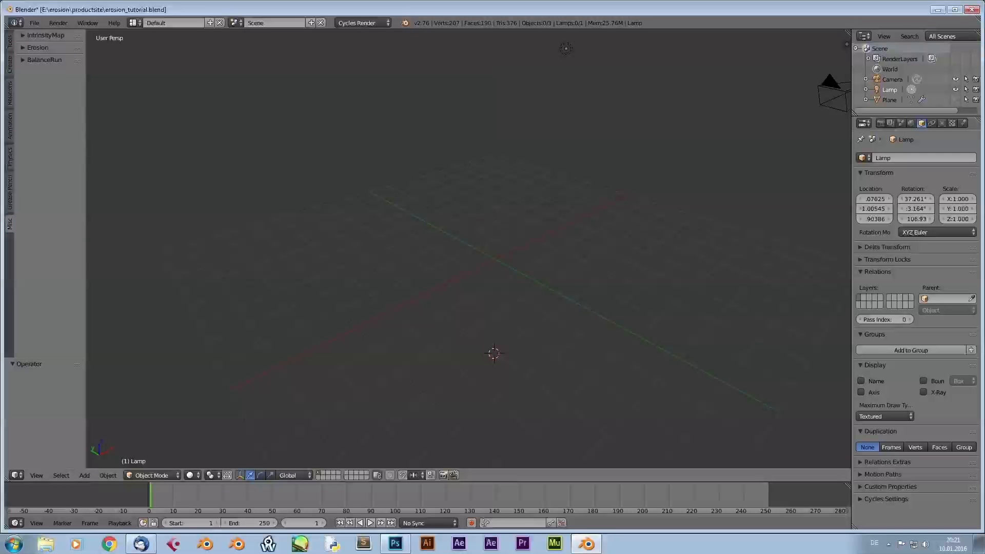
click(38, 47)
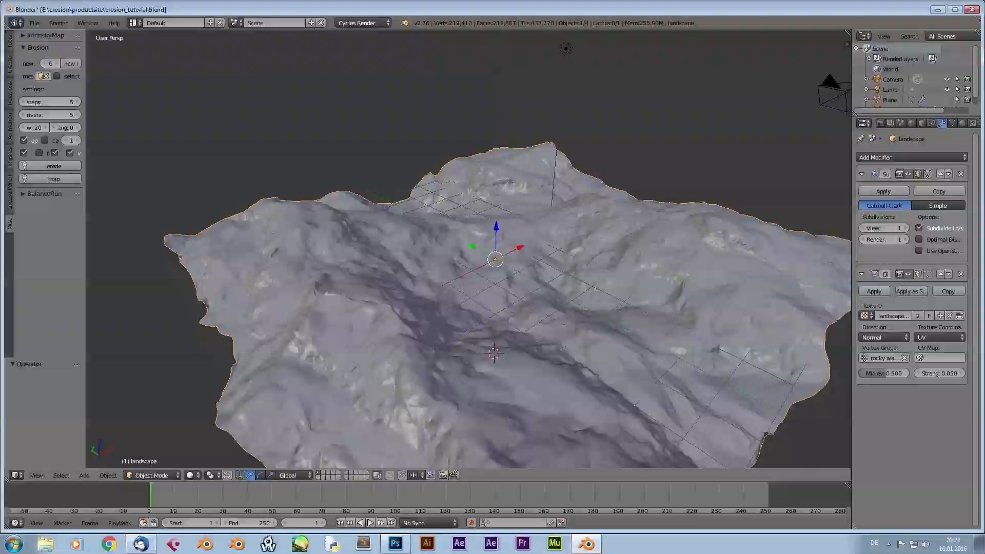
Step: Examine the landscape terrain from several angles and review its mesh's vertex groups and UV maps
middle_drag(580, 272, 333, 265)
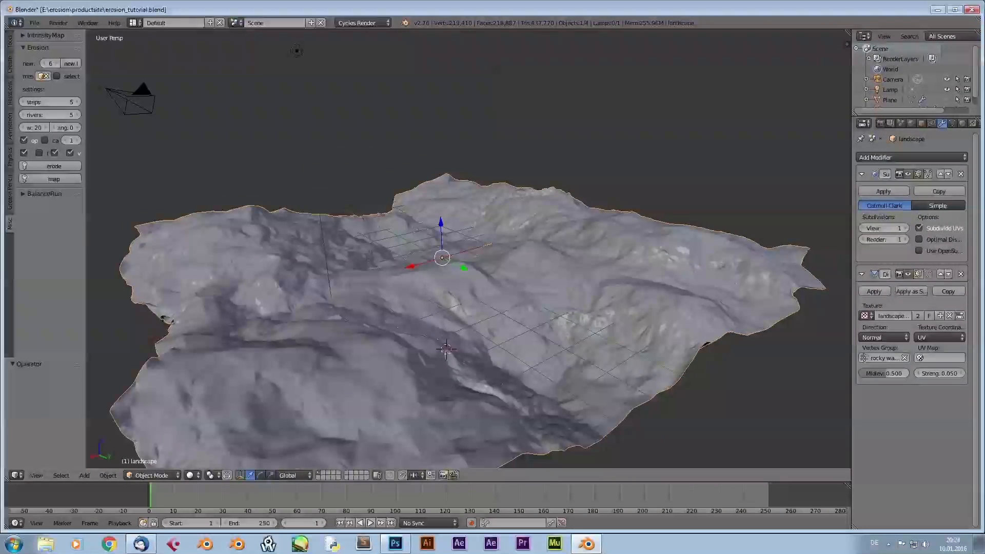
scroll(467, 249, up, 2)
middle_drag(468, 249, 669, 247)
scroll(438, 235, up, 2)
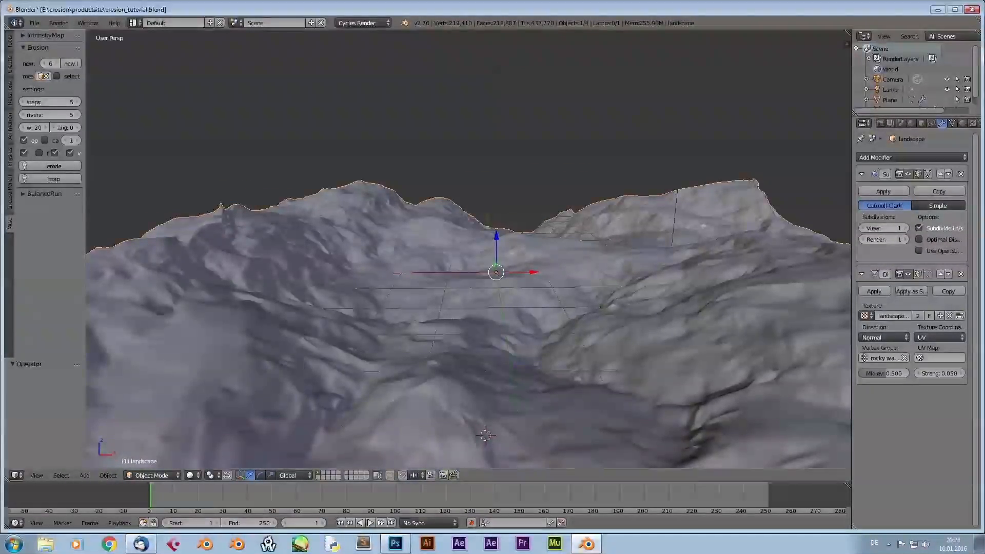
click(962, 123)
click(952, 123)
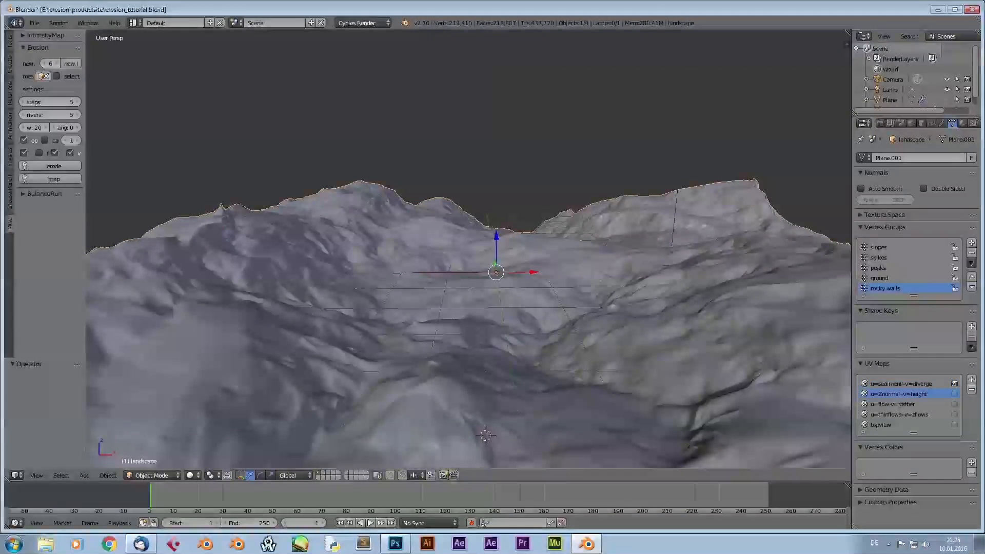
click(875, 394)
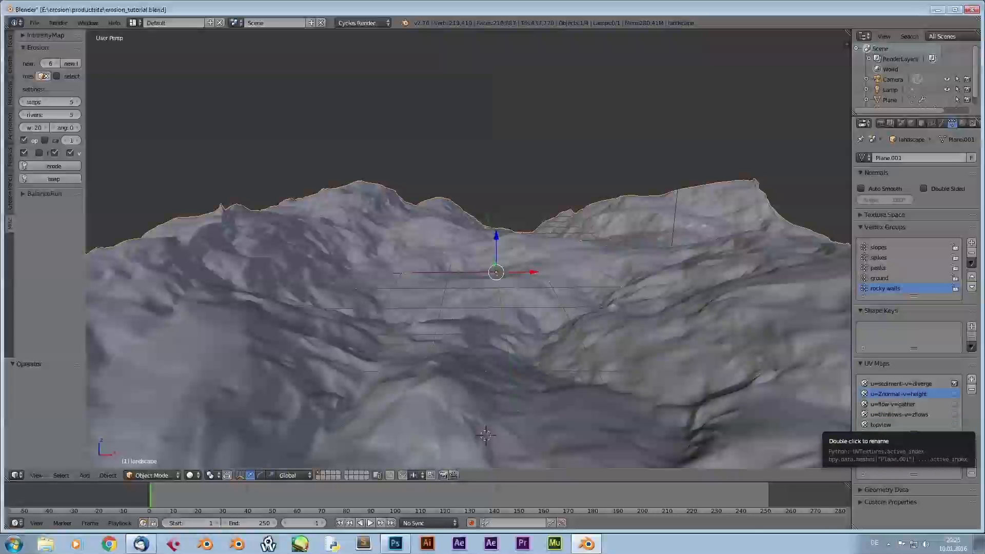
mouse_move(590, 247)
middle_down()
mouse_move(590, 321)
mouse_move(587, 249)
middle_up()
scroll(590, 321, down, 3)
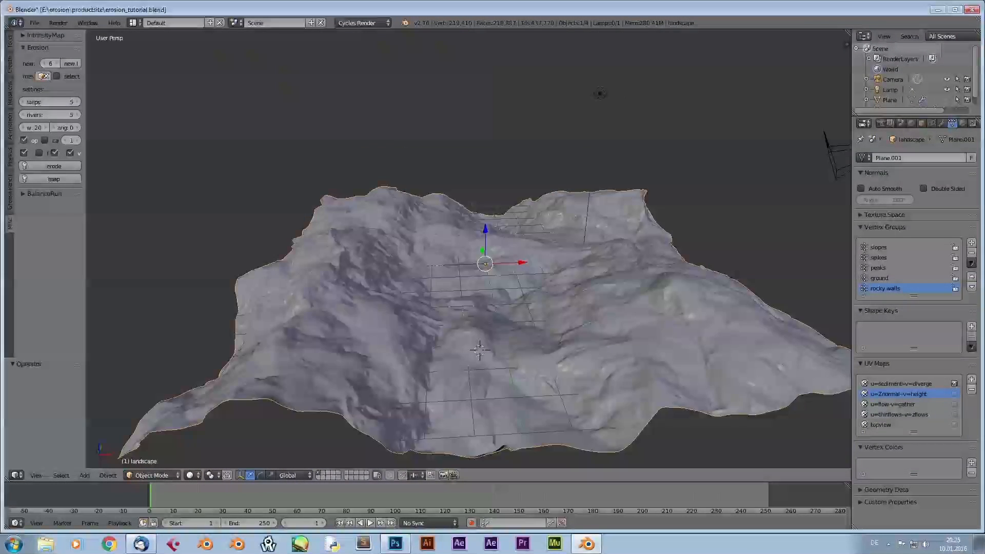
middle_drag(468, 249, 469, 233)
scroll(468, 249, up, 4)
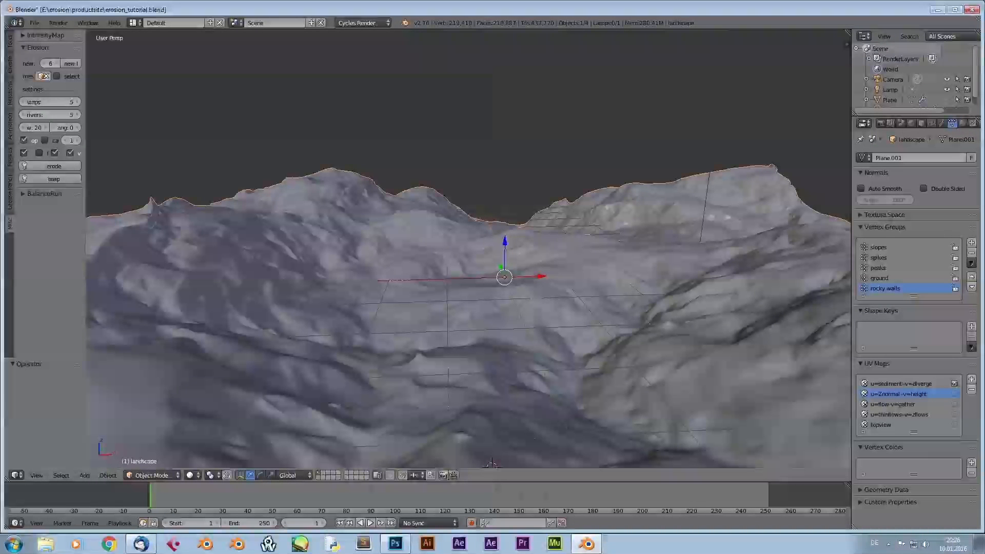
middle_drag(491, 464, 489, 401)
Step: Append the erosion_nodegroup material from erosionmaterials.blend to the current file
click(962, 123)
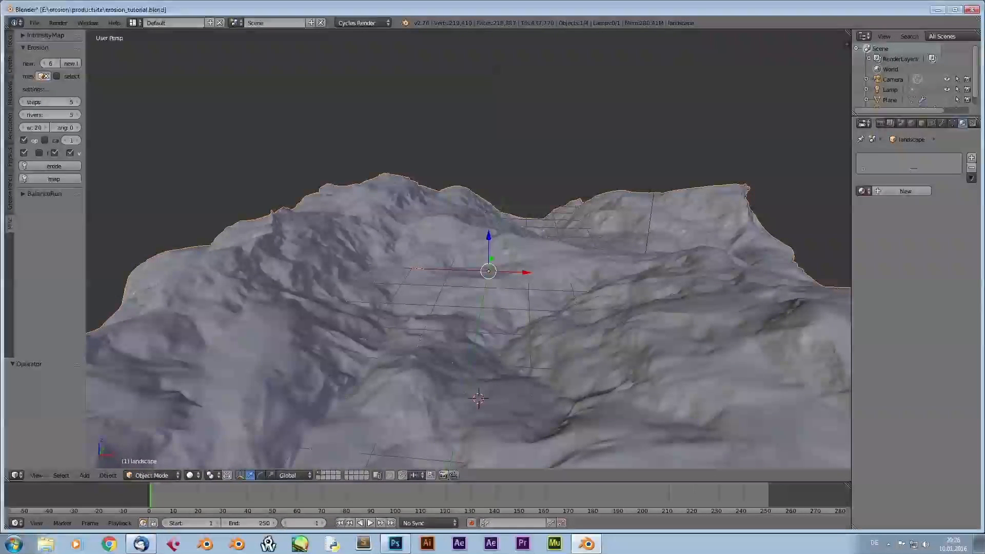
click(862, 190)
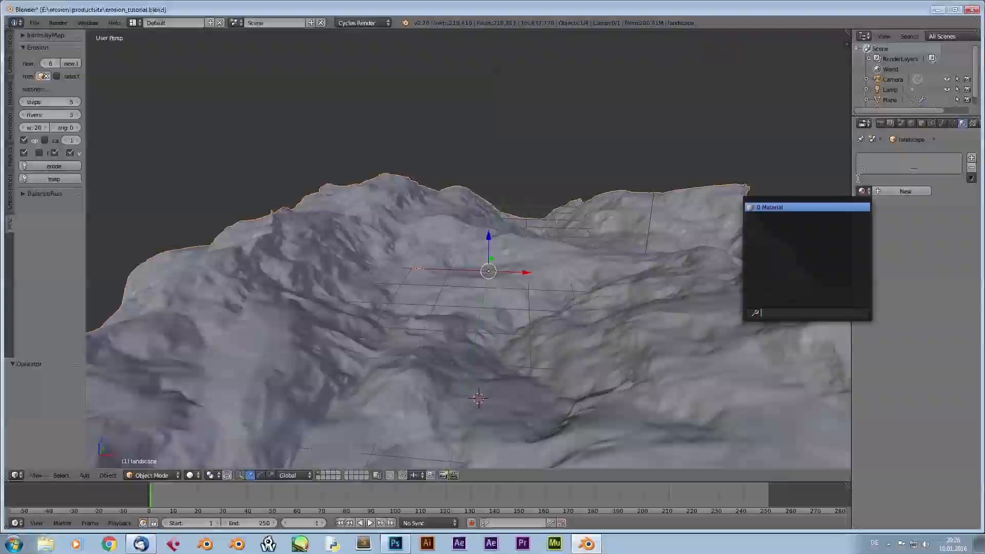
click(34, 23)
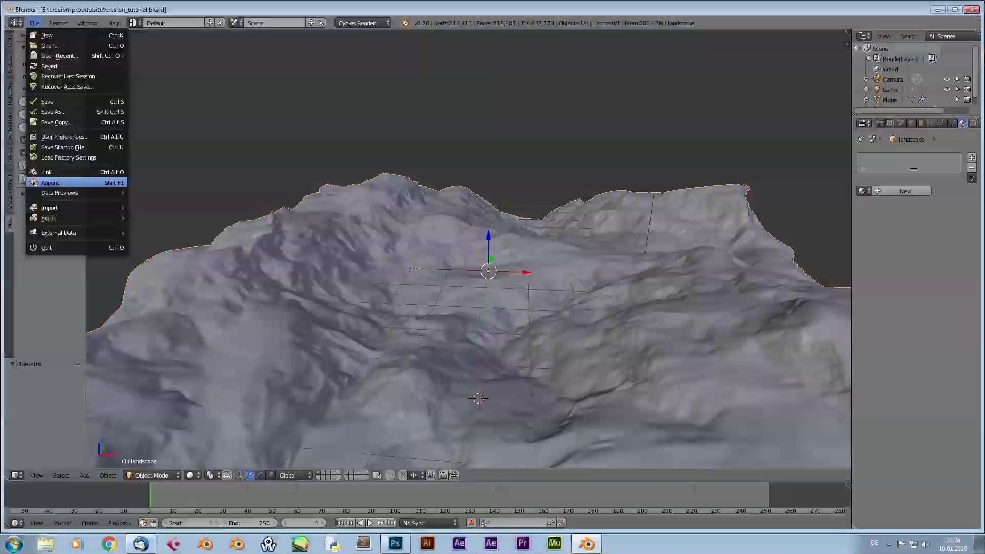
click(51, 182)
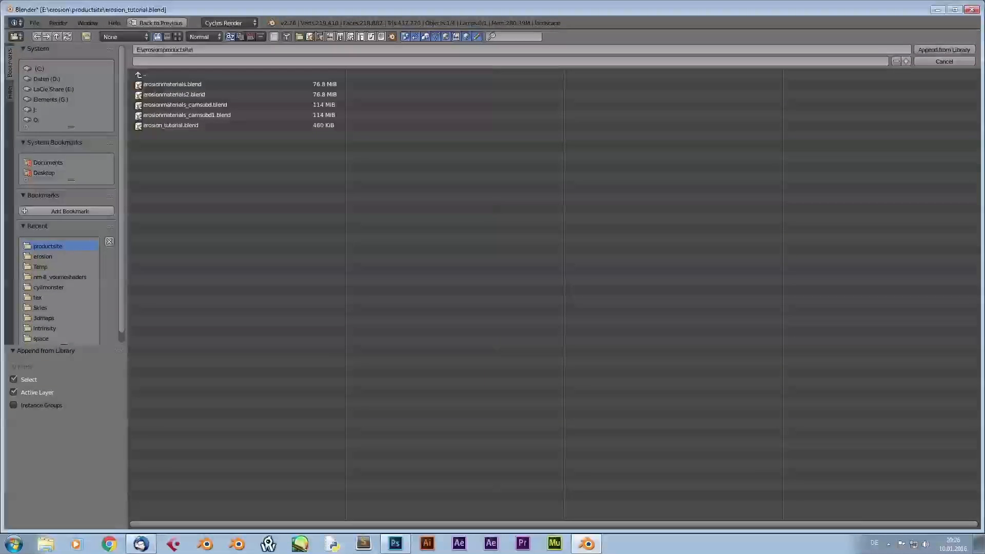
double_click(173, 84)
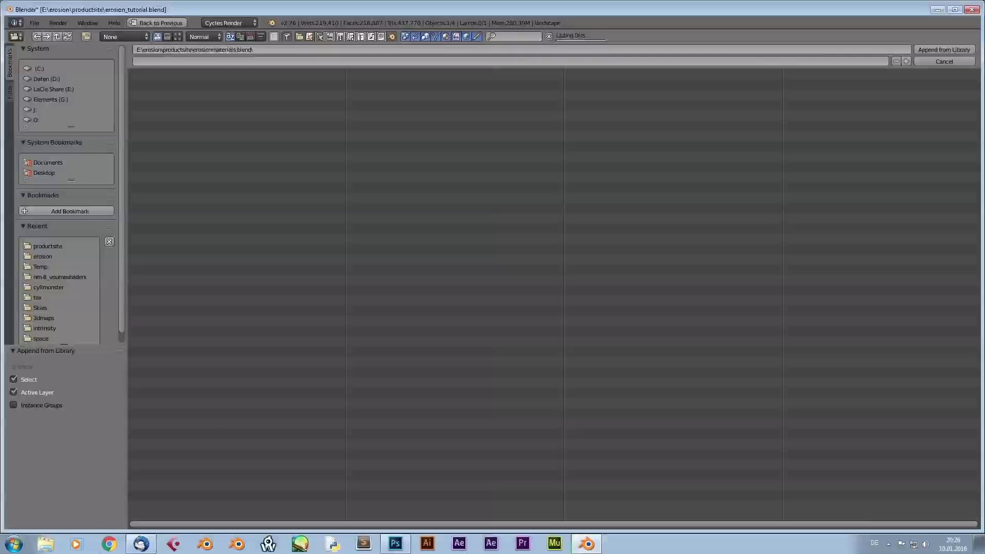
click(169, 105)
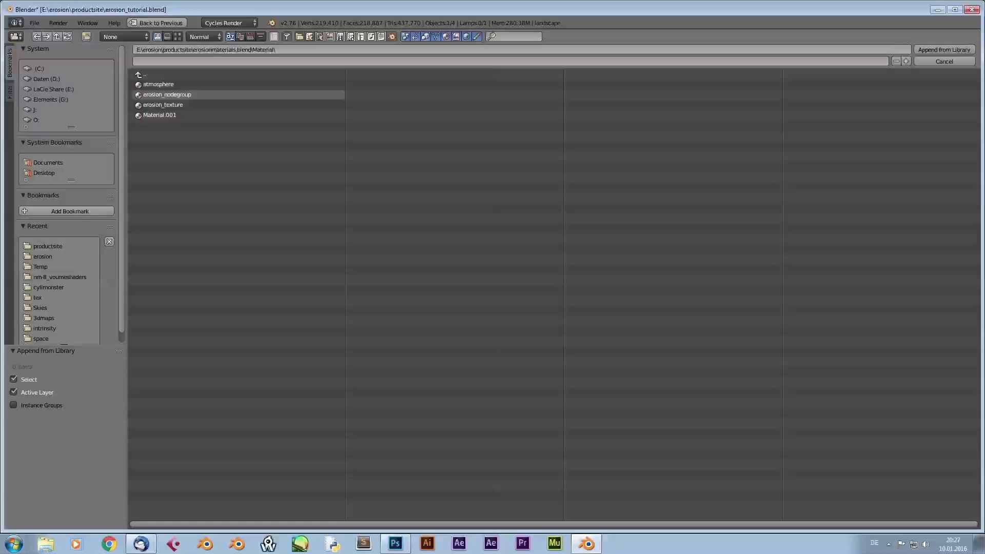
click(167, 95)
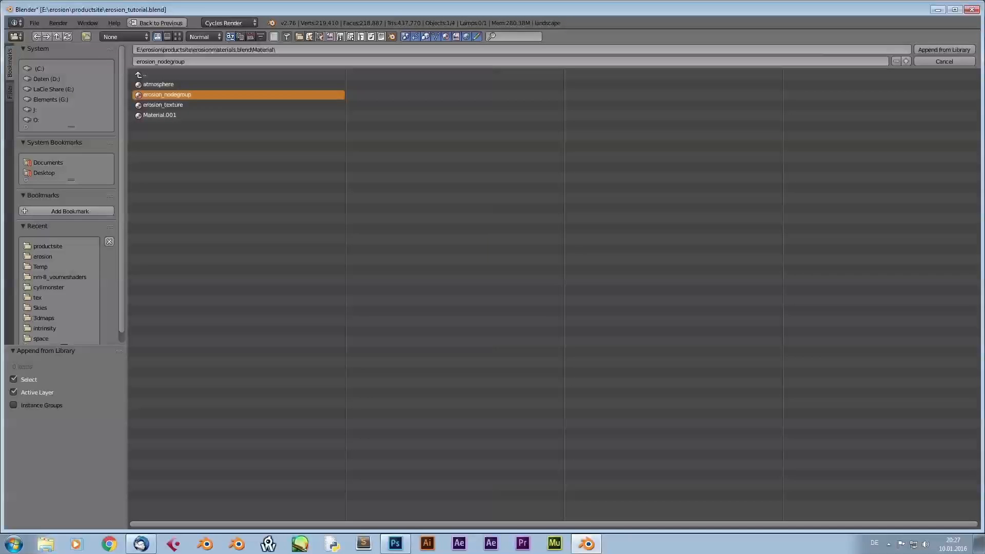
click(944, 50)
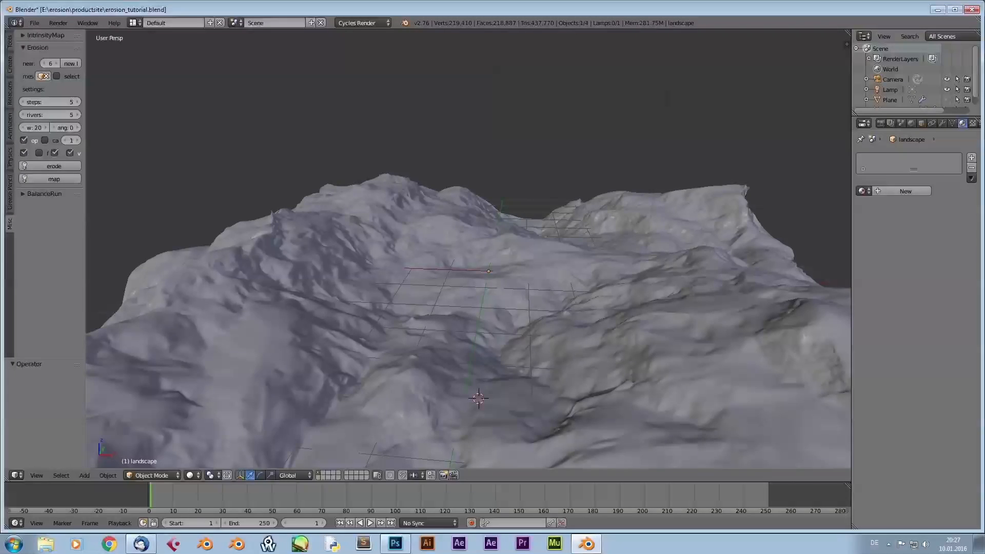
Step: Reselect the landscape and assign the erosion_nodegroup material to it
middle_drag(468, 267, 501, 254)
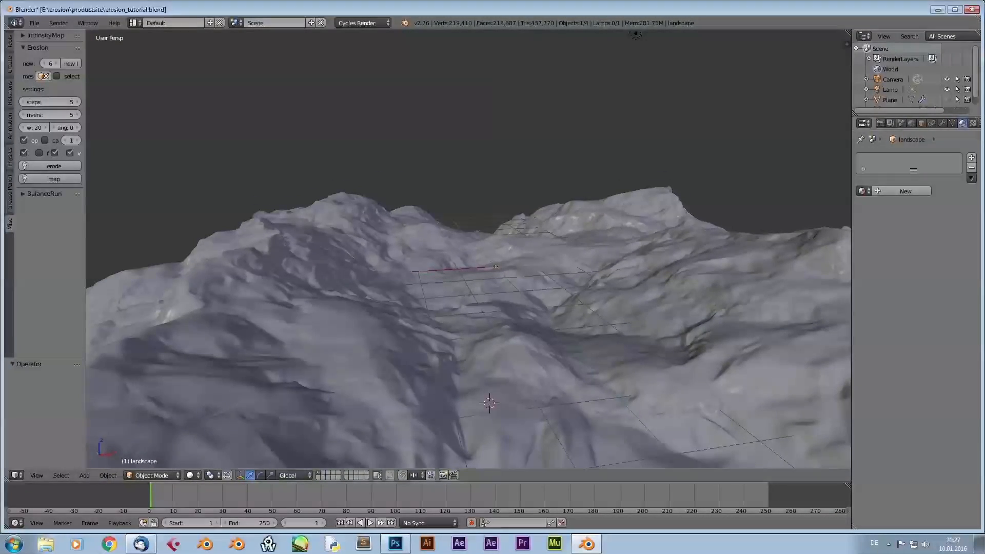
click(862, 191)
right_click(650, 188)
right_click(650, 189)
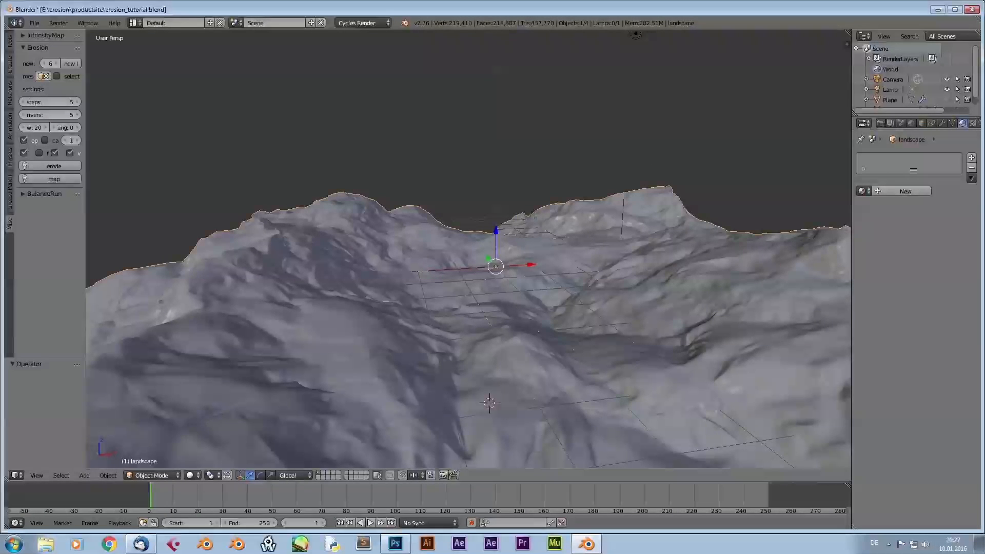
click(862, 191)
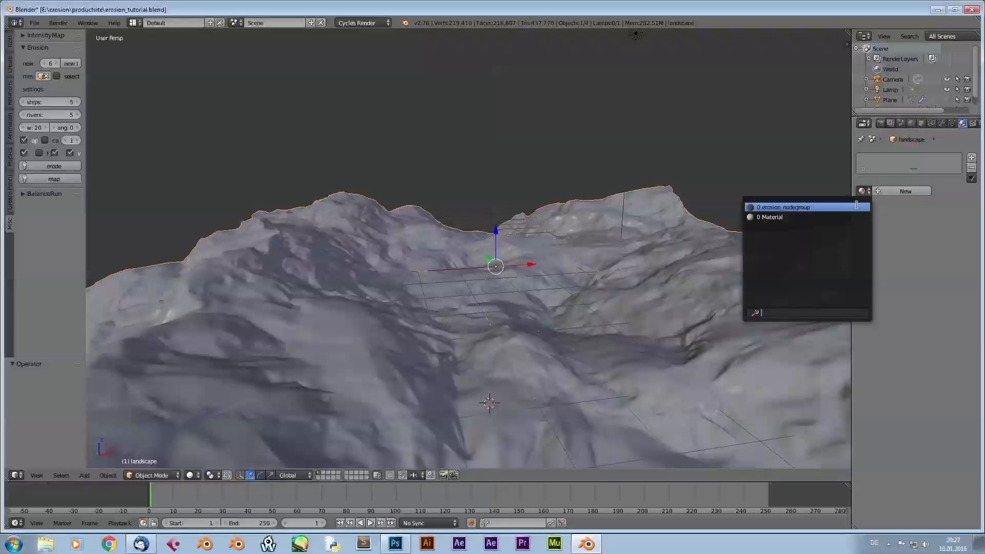
click(825, 207)
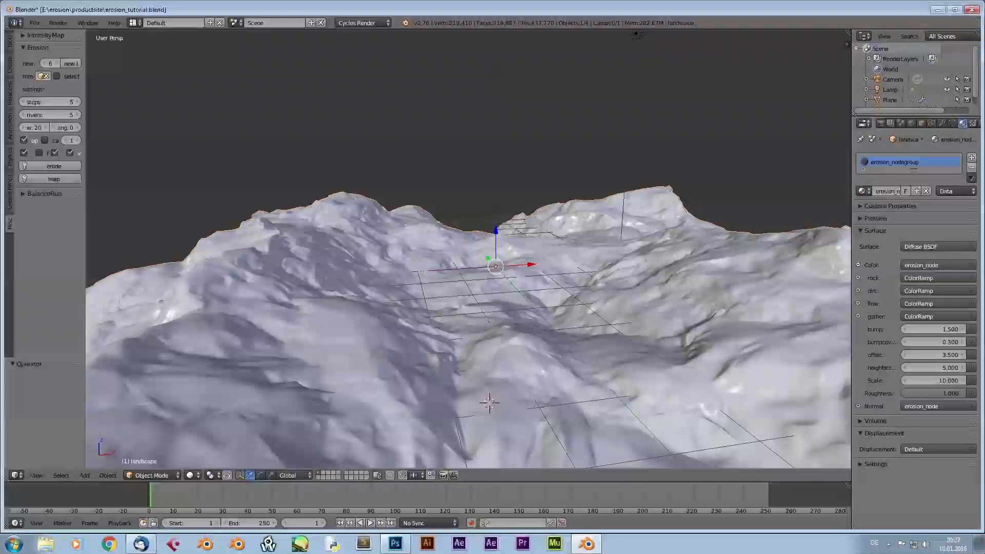
Step: Darken stop 2 of the material's rock color ramp and move stop 1 to position about 0.51
click(857, 277)
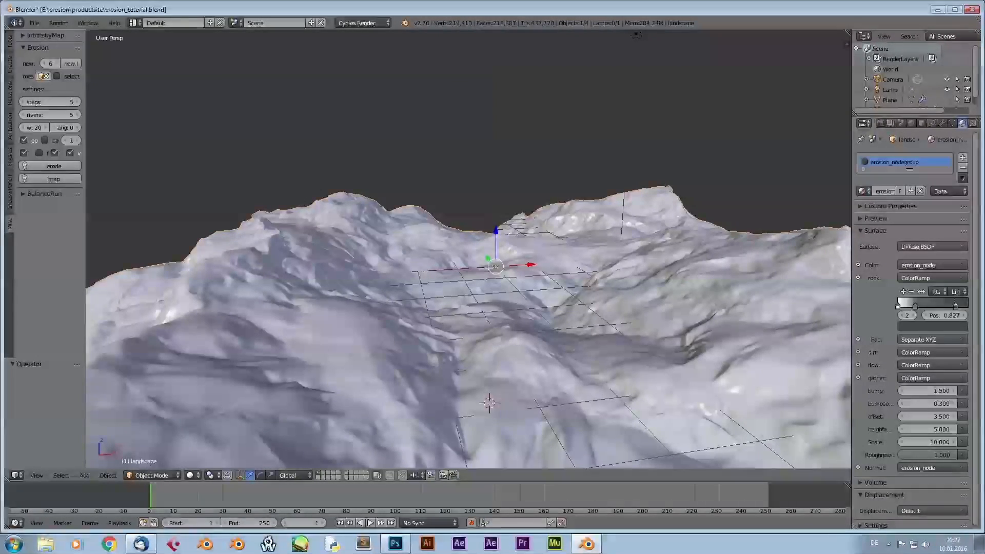
click(932, 326)
drag(959, 233, 959, 239)
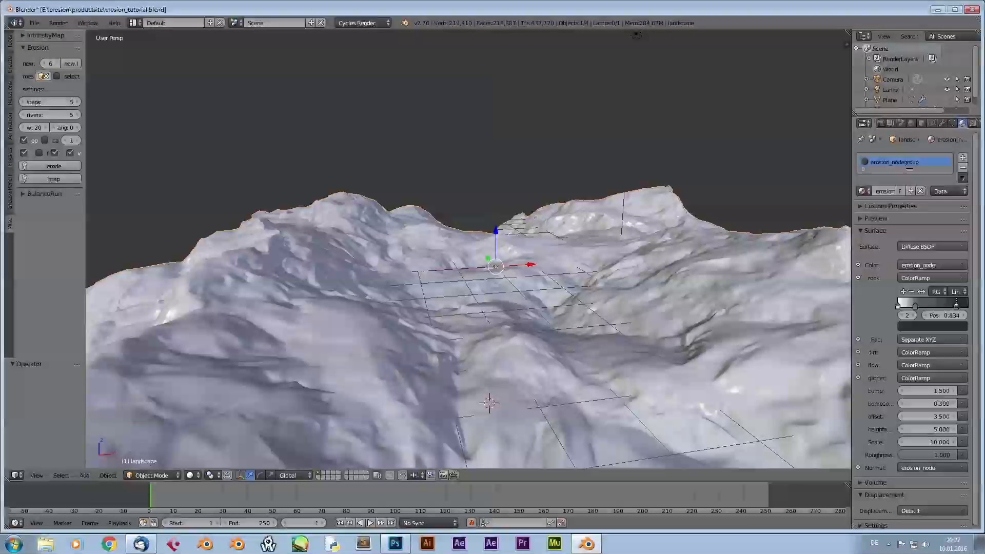
drag(915, 306, 933, 306)
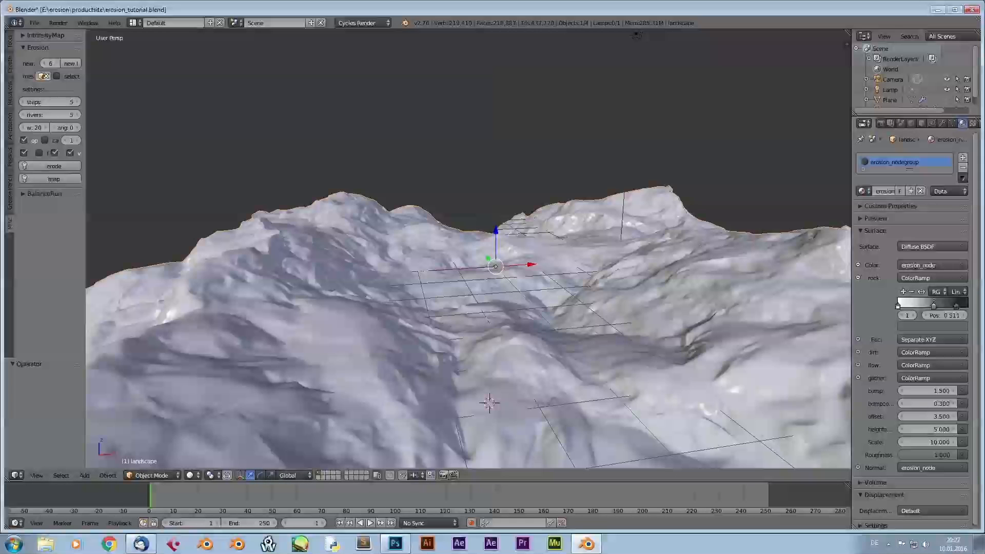
Step: Examine the UV map inputs driving the rock and dirt color ramps, as well as the flow color ramp
click(858, 340)
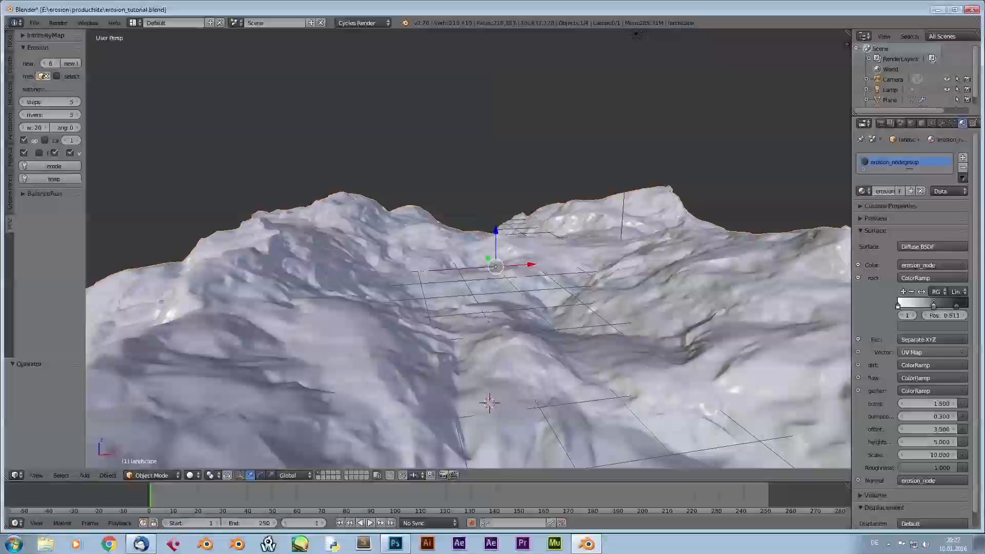
click(858, 352)
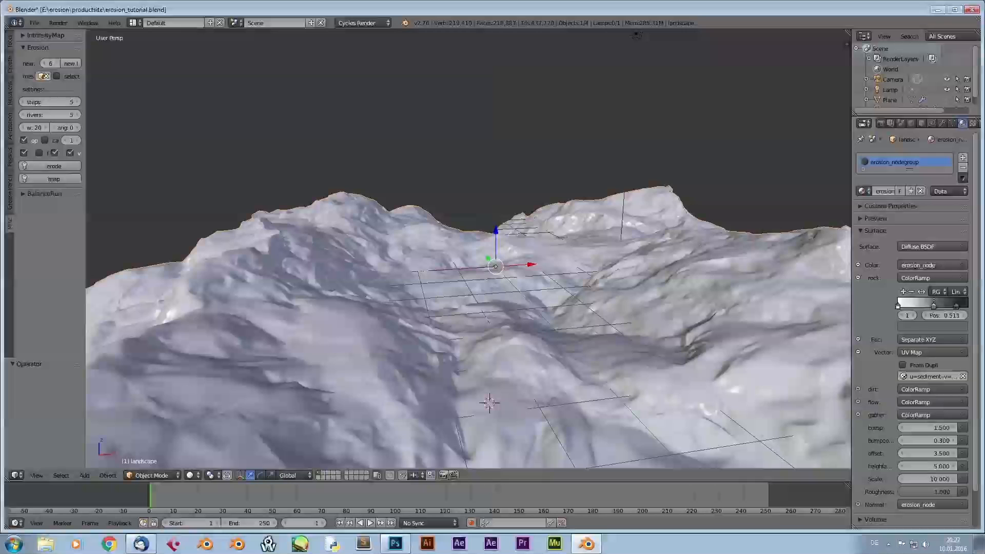
click(858, 278)
click(858, 291)
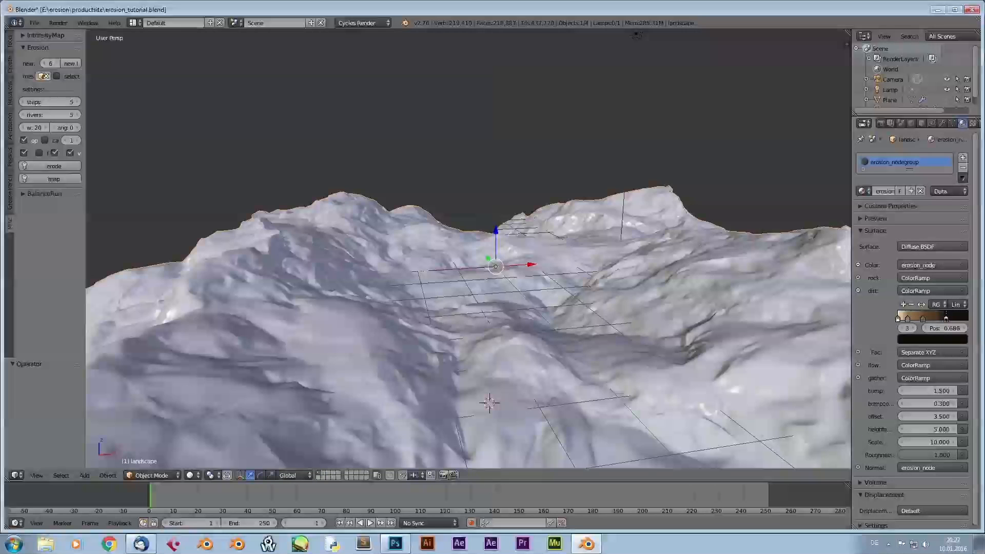
click(858, 352)
click(858, 364)
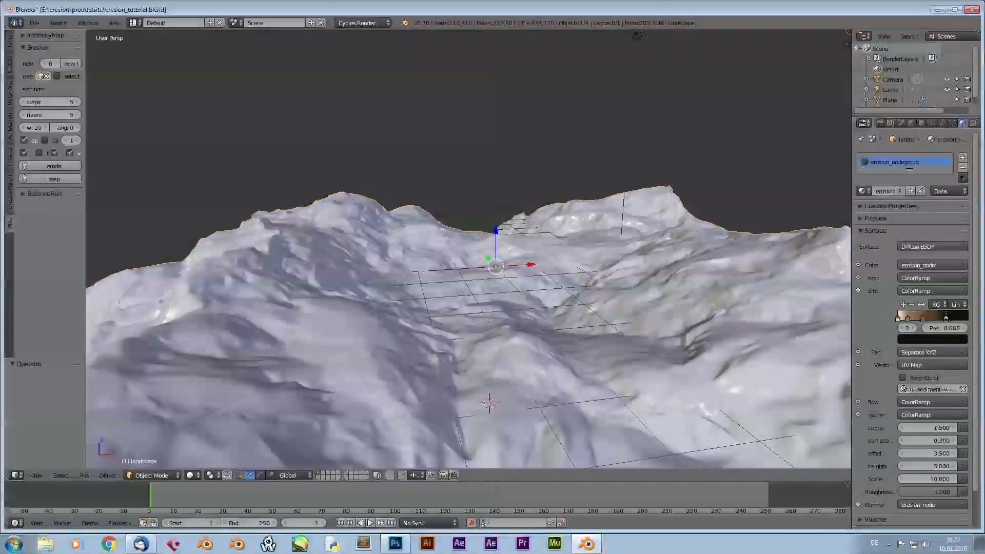
click(858, 365)
click(858, 352)
click(858, 365)
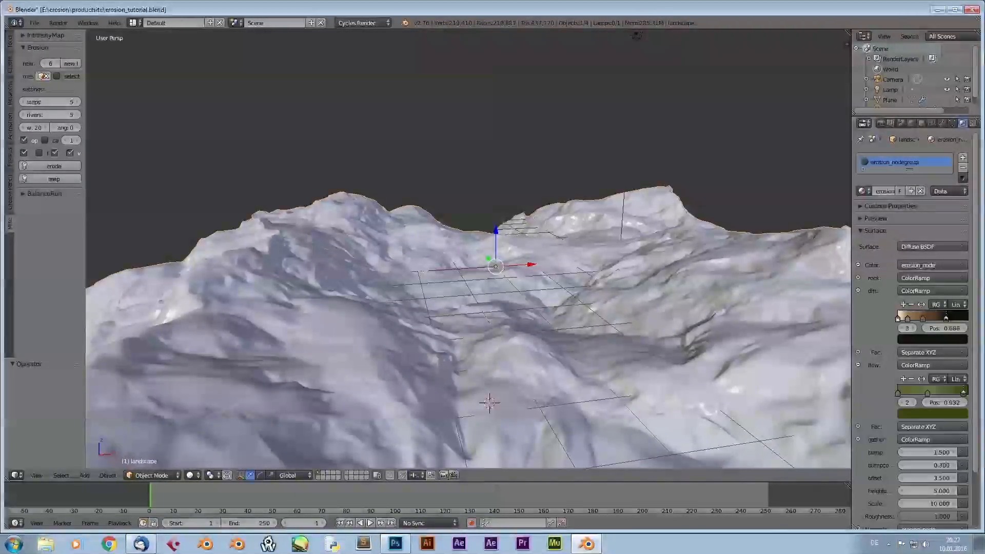
Step: Collapse the flow color ramp settings and switch the viewport shading to Rendered
scroll(858, 365, down, 3)
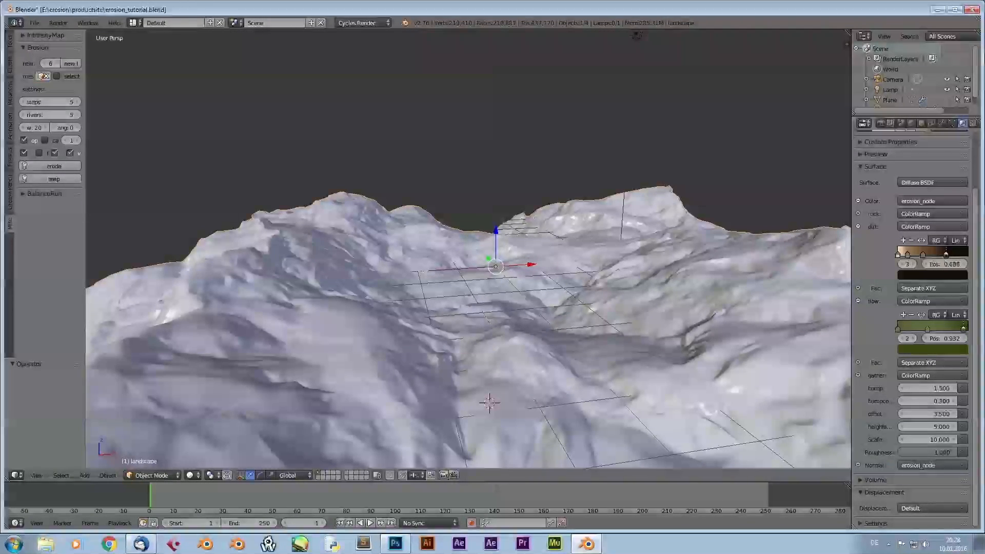
click(858, 301)
click(192, 474)
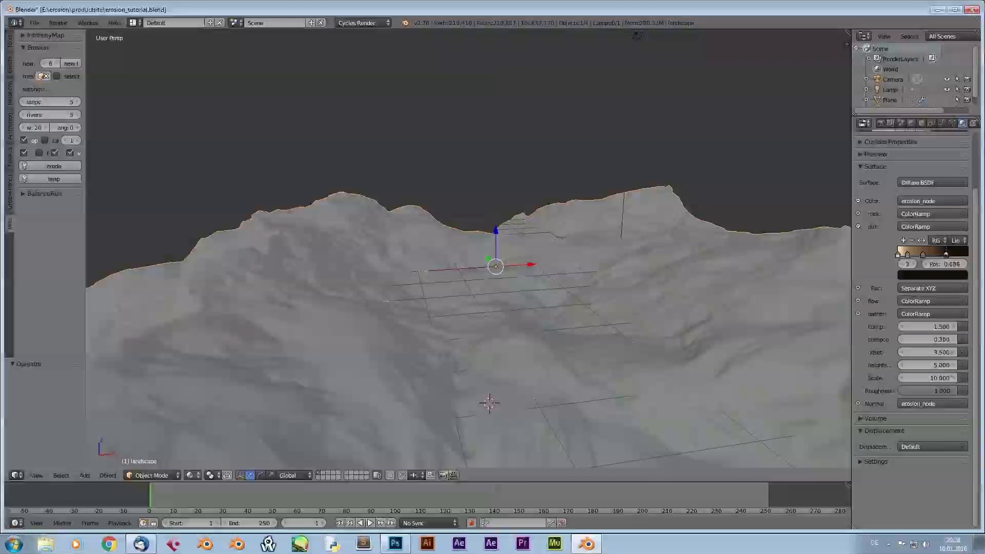
click(193, 475)
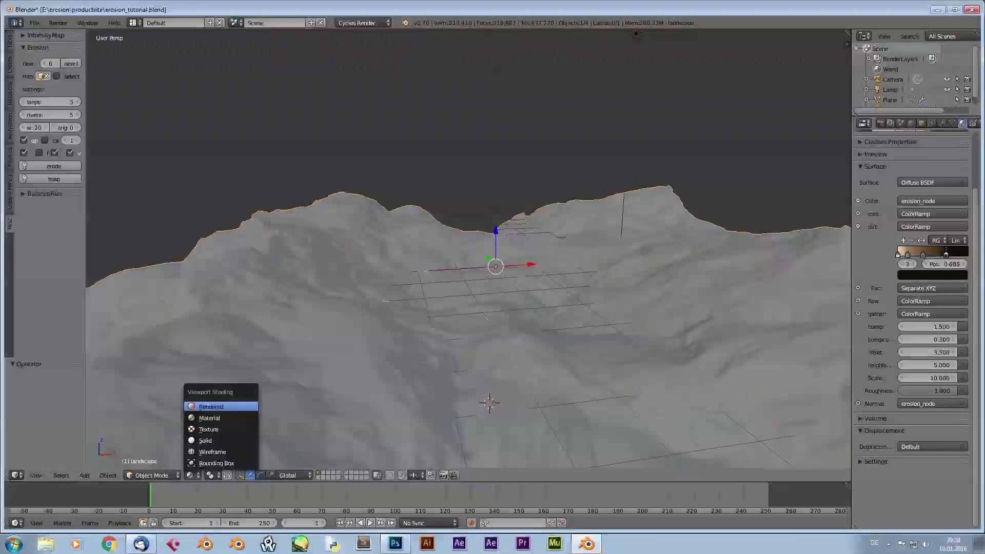
click(210, 407)
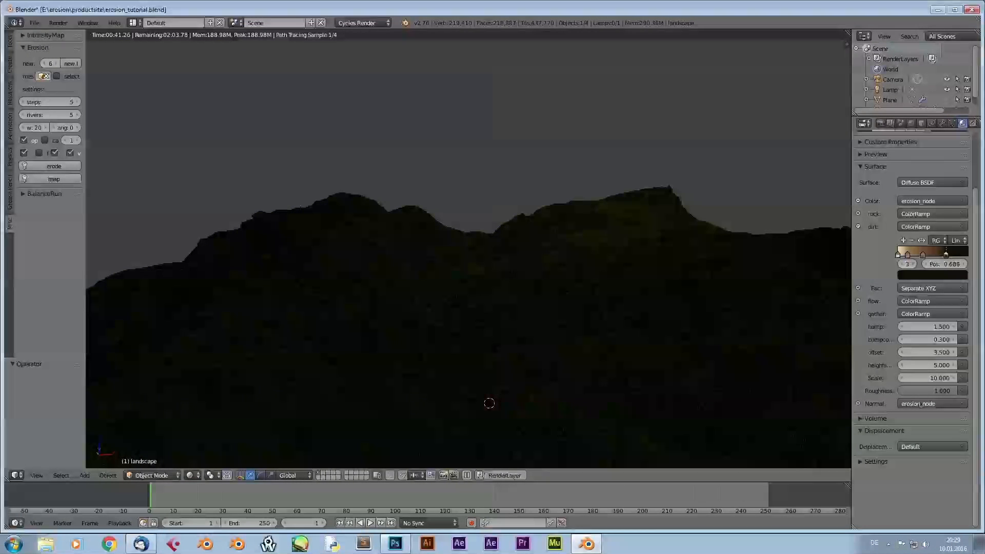
Step: Change the lamp to a Sun, enable nodes for it and set its emission strength to 10
click(890, 90)
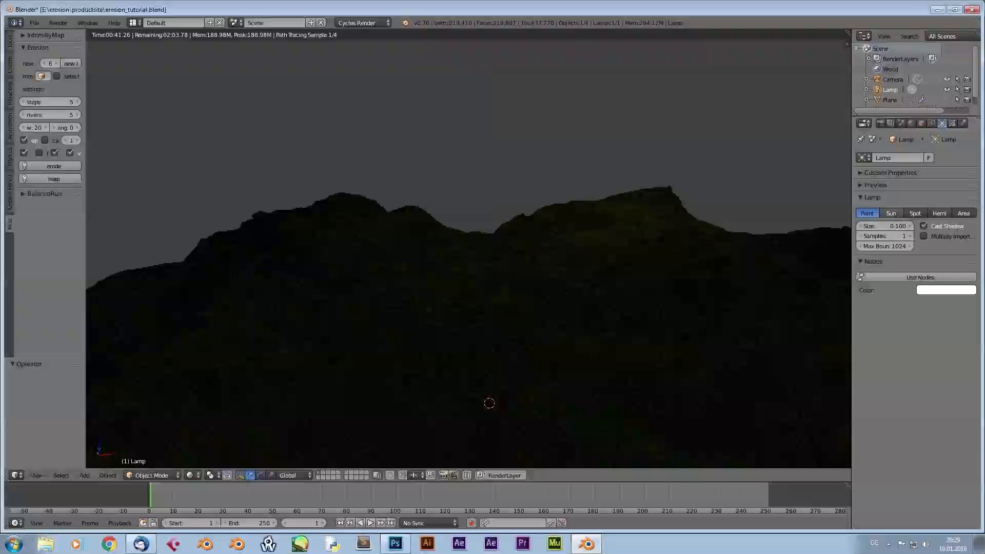
click(891, 214)
click(920, 277)
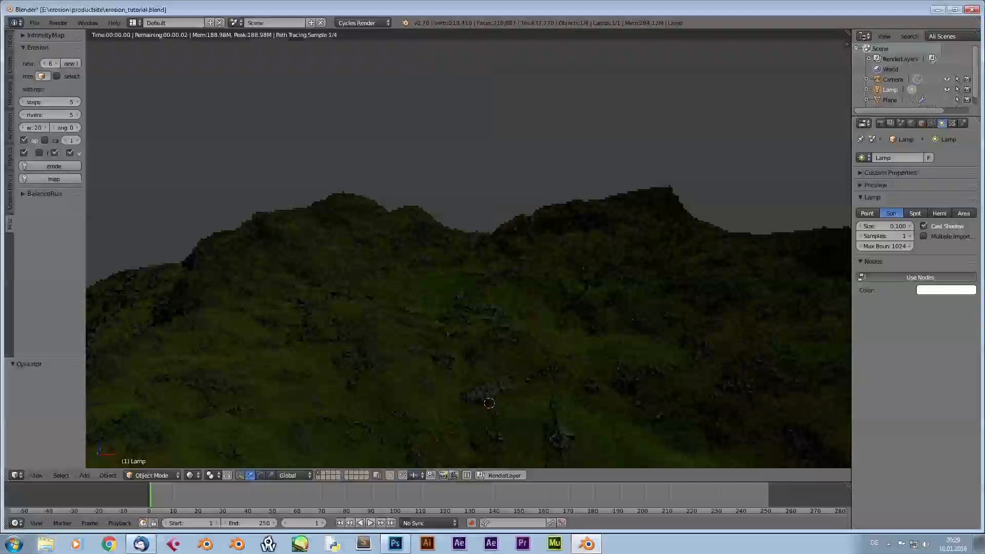
click(955, 308)
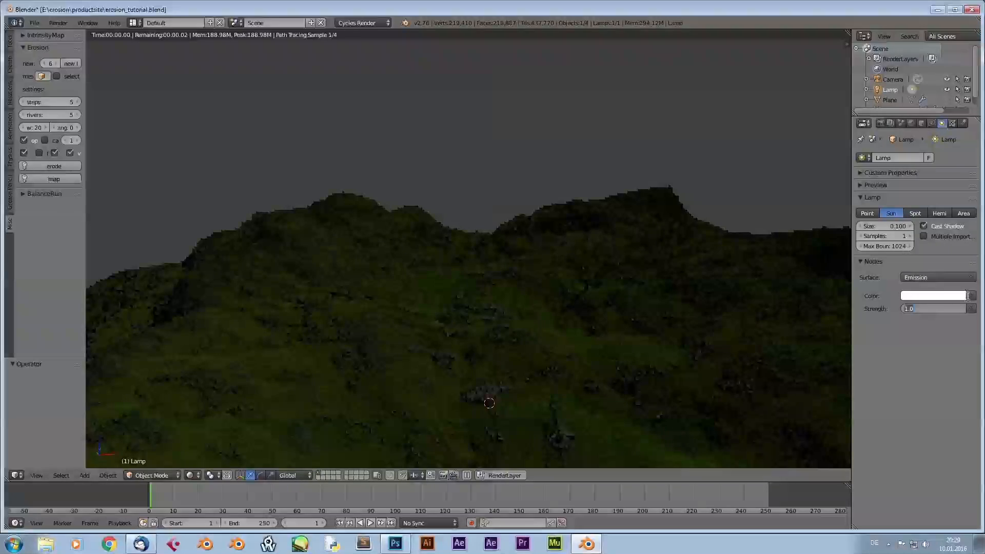
text(10)
key(Return)
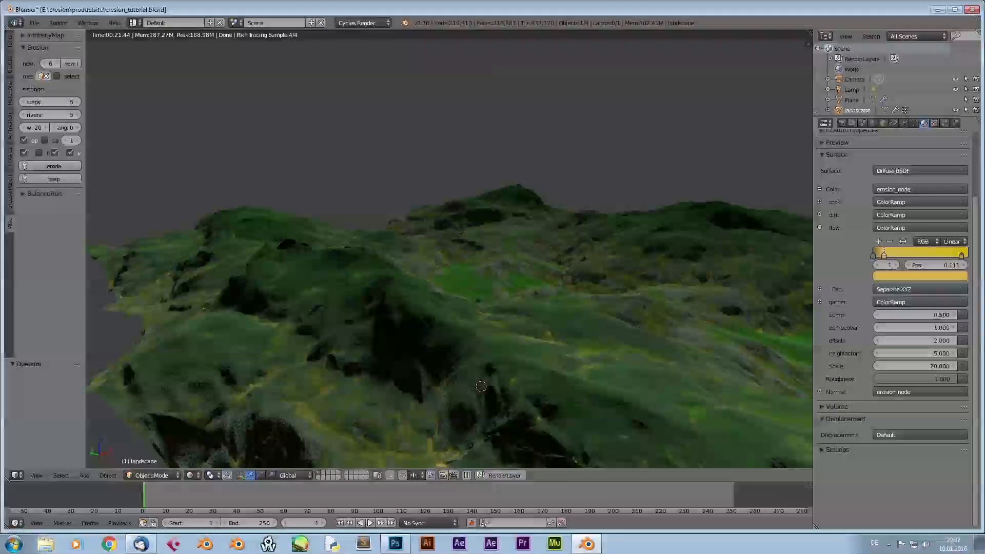
Step: Collapse the landscape material's flow color ramp settings and expand those of the gather color ramp
click(819, 228)
click(819, 215)
click(819, 215)
click(820, 228)
click(820, 228)
click(820, 241)
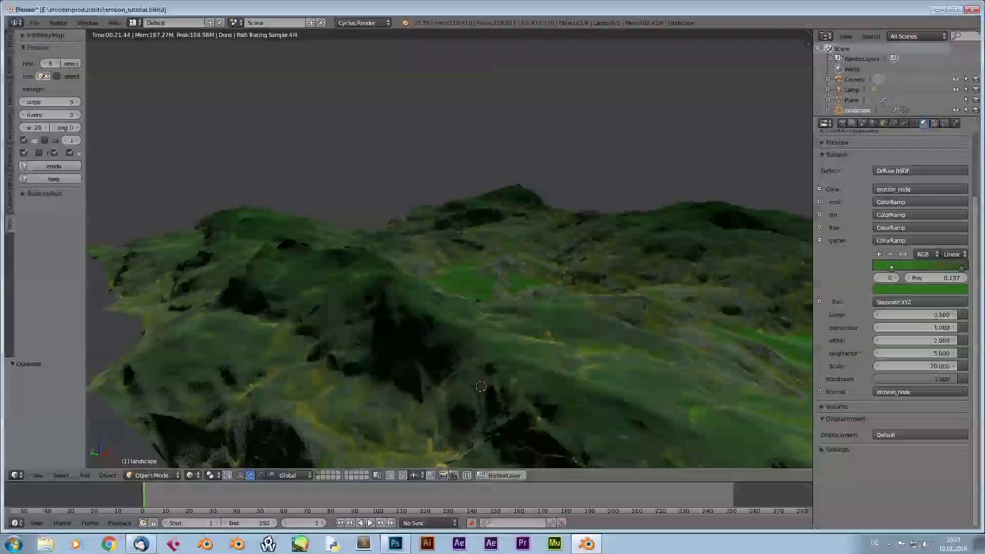
Step: Recolor the gather ramp's green start stop to a light neutral tone and its end stop to orange-brown
click(919, 289)
click(913, 177)
click(919, 289)
click(913, 178)
click(962, 268)
click(920, 289)
click(901, 203)
click(960, 174)
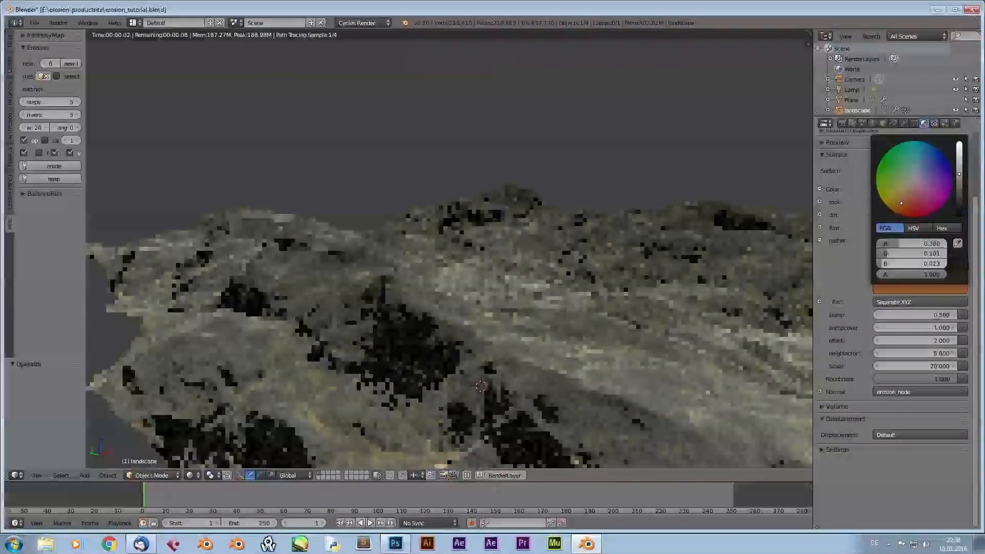
Step: Space out the gather ramp's dark green stop 2 and orange stop 1, placing stop 1 at about 0.19
click(913, 268)
drag(914, 268, 903, 269)
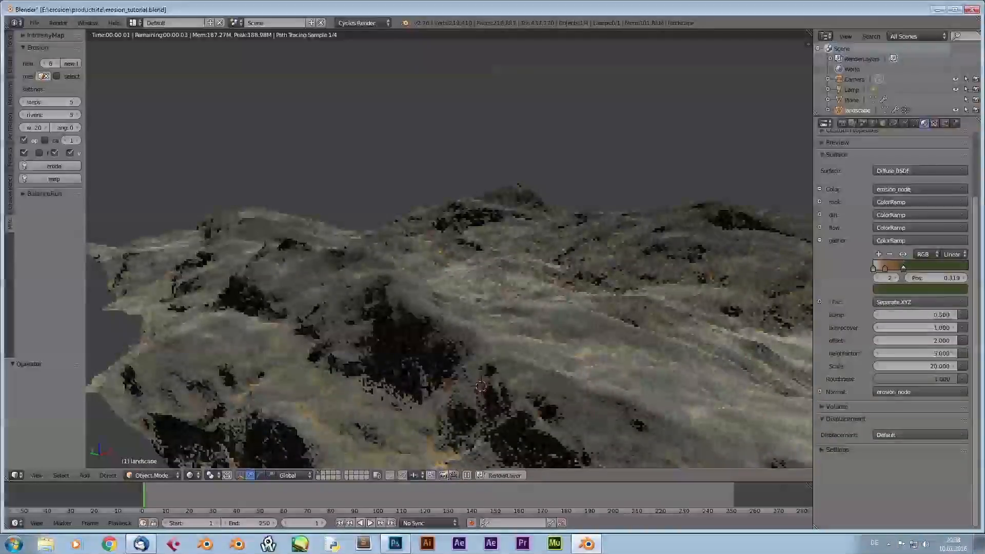
mouse_move(903, 268)
mouse_down()
mouse_move(879, 269)
mouse_move(928, 268)
mouse_move(891, 268)
mouse_up()
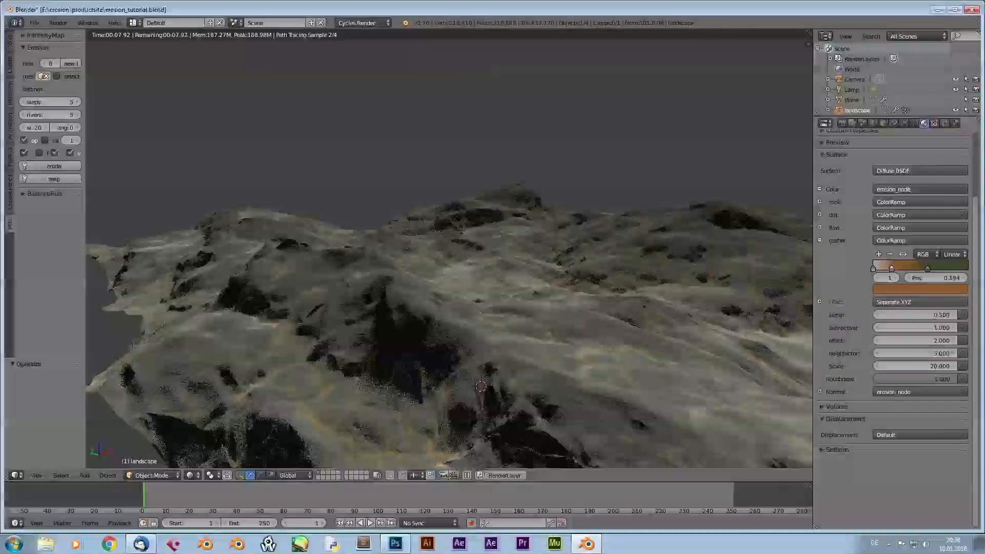
Step: Flip the gather color ramp and shift its light stop 2 to position about 0.16
click(902, 254)
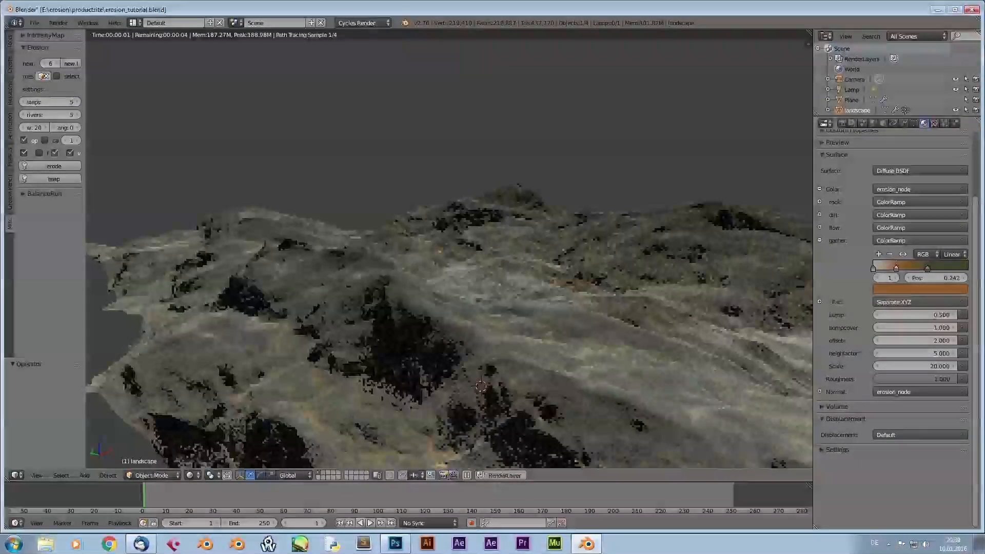
drag(913, 268, 873, 268)
drag(945, 268, 886, 268)
click(967, 268)
drag(967, 268, 887, 268)
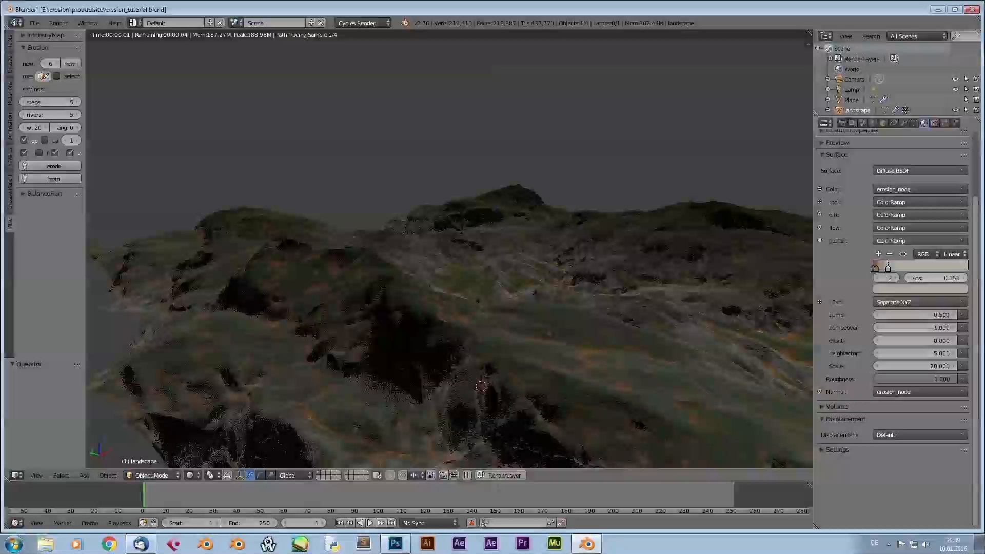
Step: Move stop 1 of the gather ramp close to the start and stop 2 to position 0.516
drag(901, 268, 886, 269)
click(876, 268)
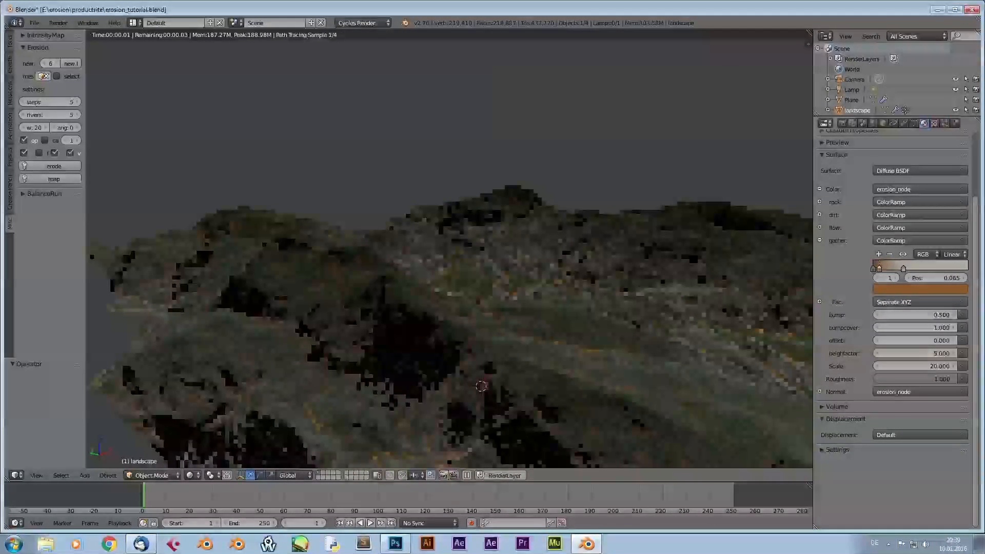
drag(879, 268, 922, 268)
click(903, 268)
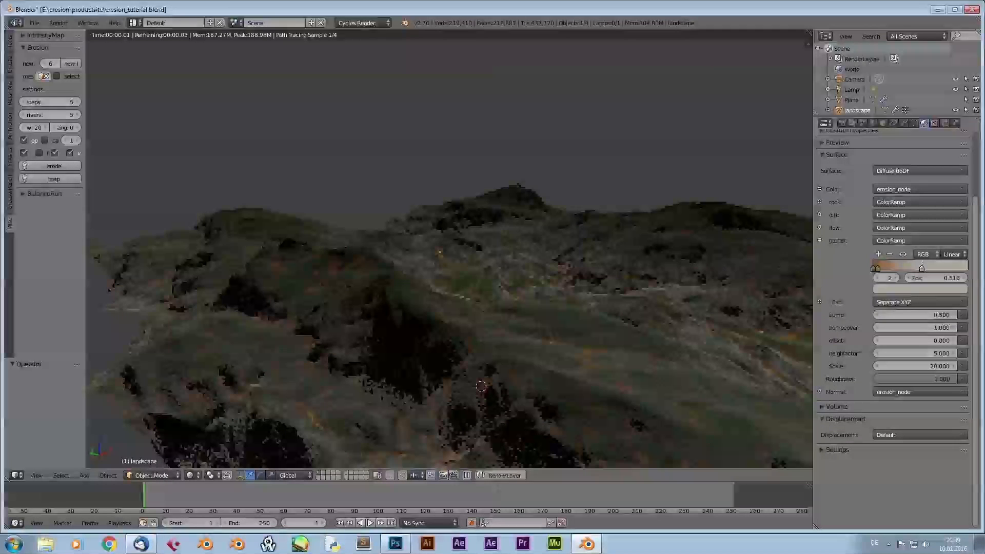
Step: Expand the rock color ramp and change its white stop 0 to a pale orange
click(820, 202)
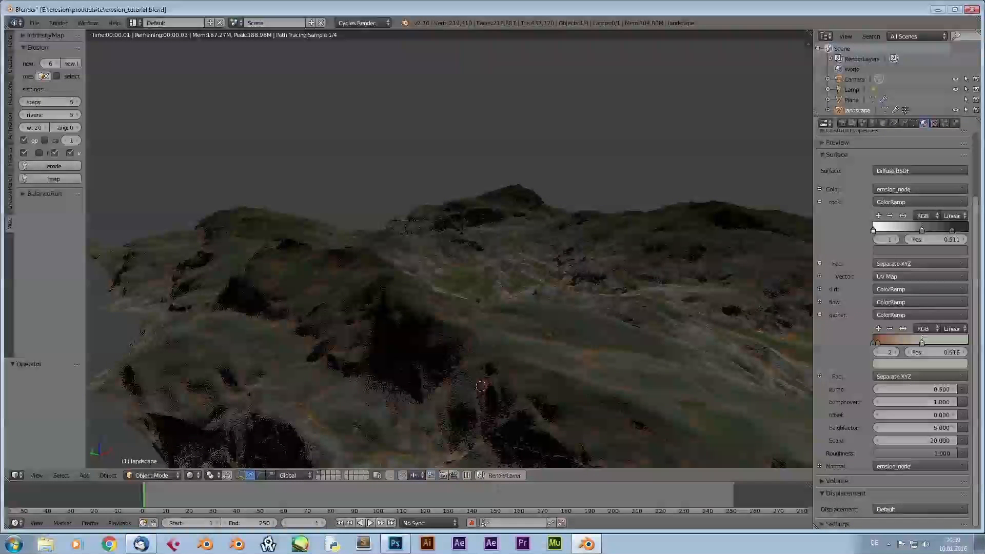
click(873, 229)
click(920, 251)
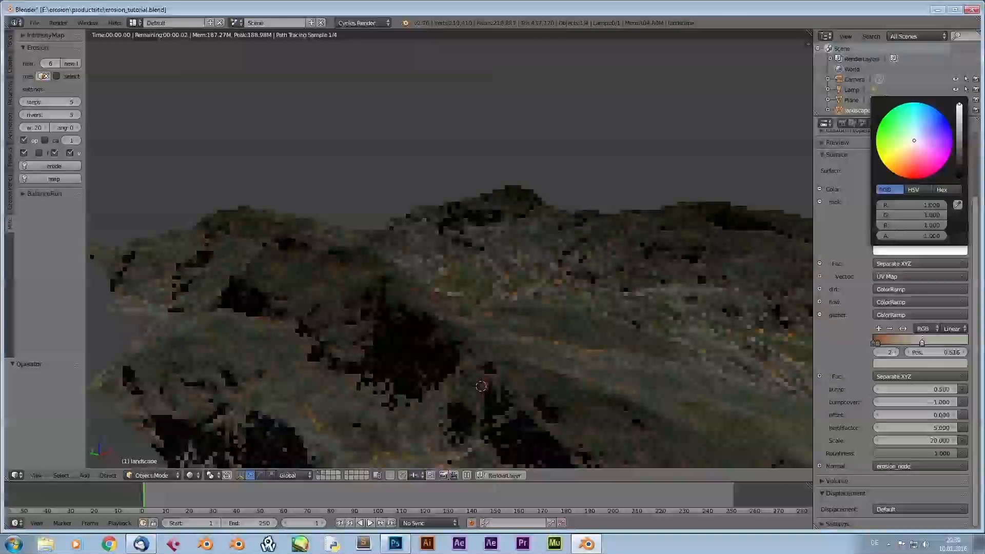
click(909, 157)
drag(909, 157, 903, 157)
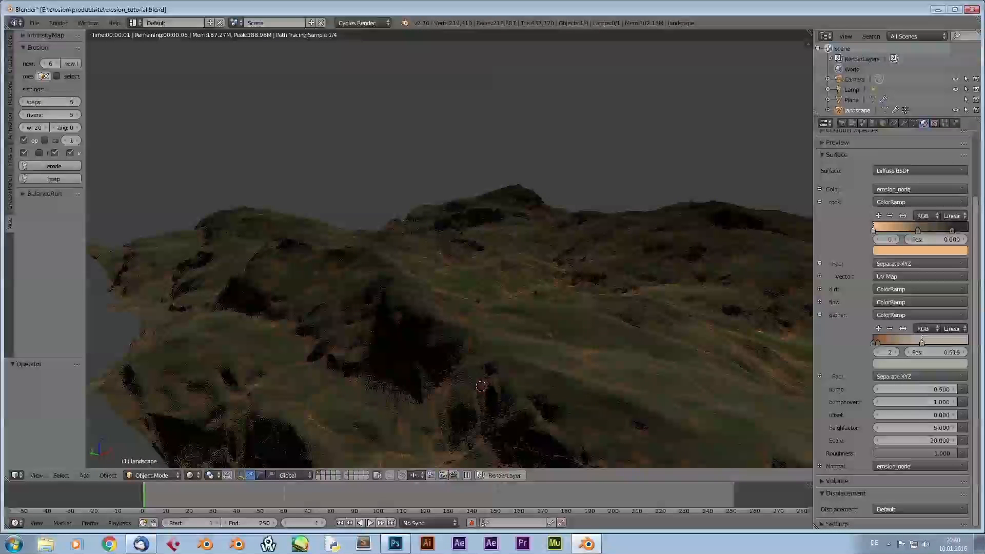
Step: Examine the recolored landscape from several angles in the rendered view
middle_drag(471, 307, 411, 311)
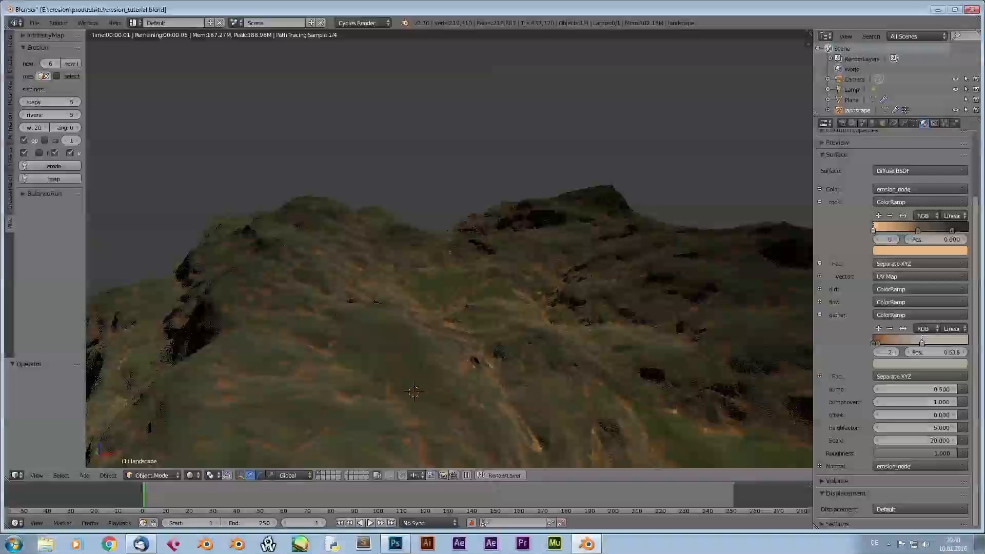
middle_drag(414, 392, 403, 392)
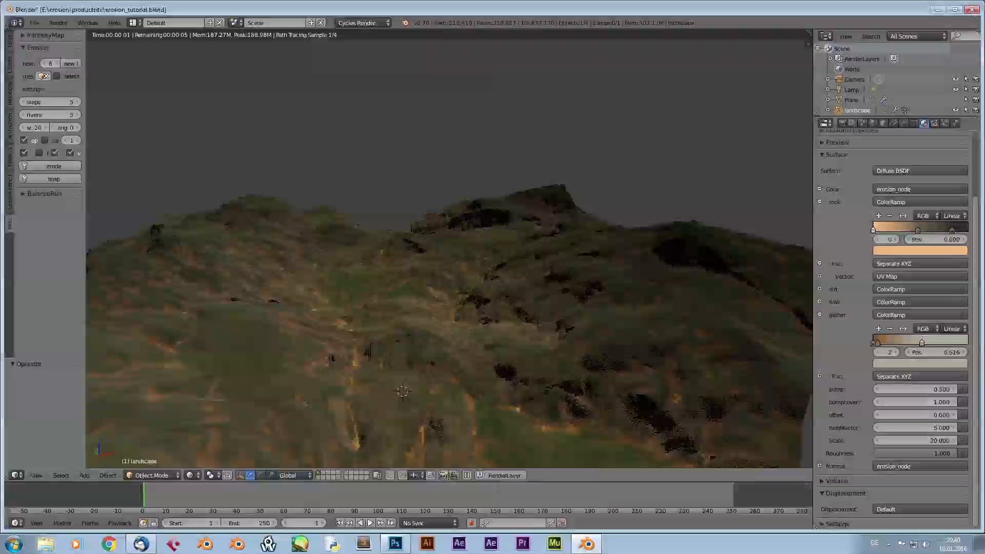
click(426, 387)
middle_drag(425, 387, 464, 385)
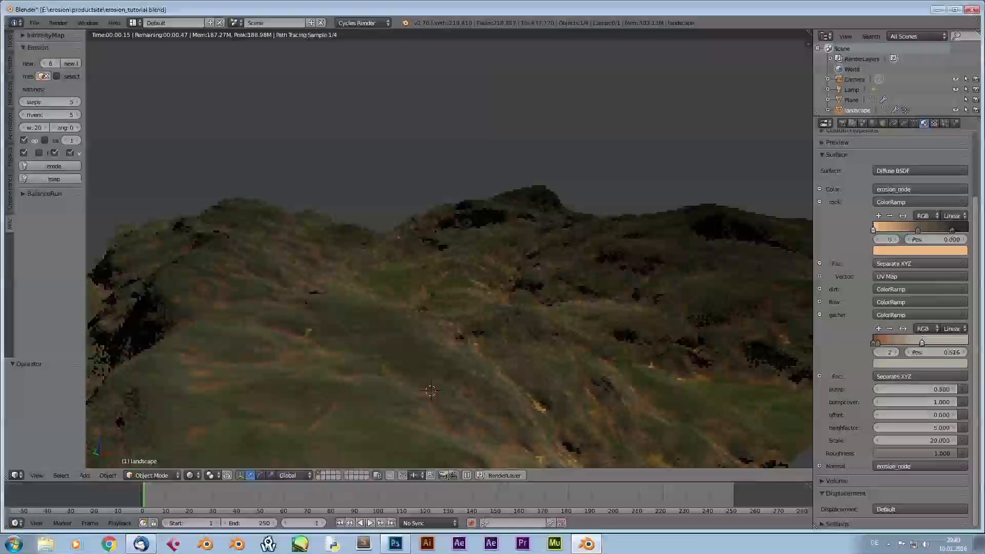
middle_drag(431, 391, 431, 397)
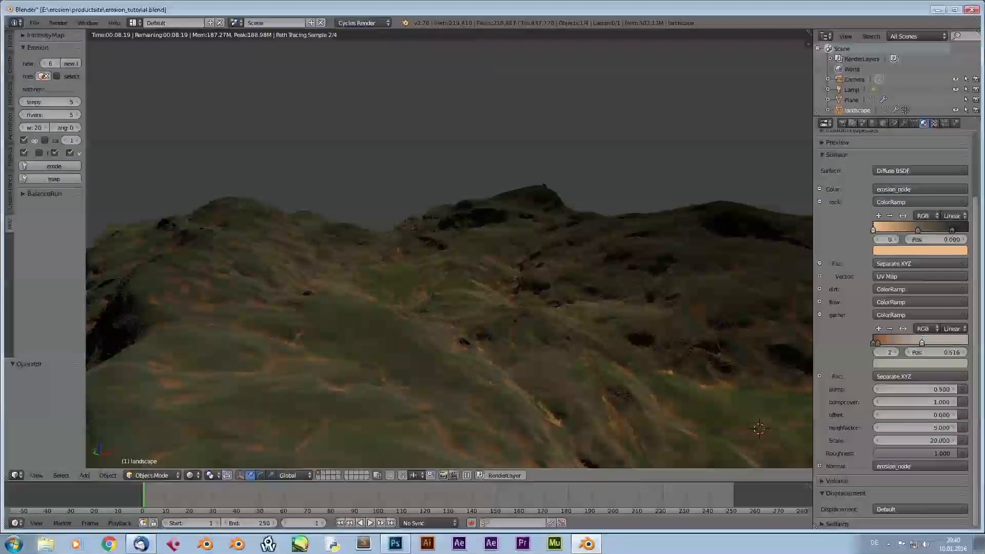
Step: Switch to the camera view, with the camera locked to the view, and reframe it on the landscape's valley
key(KP_0)
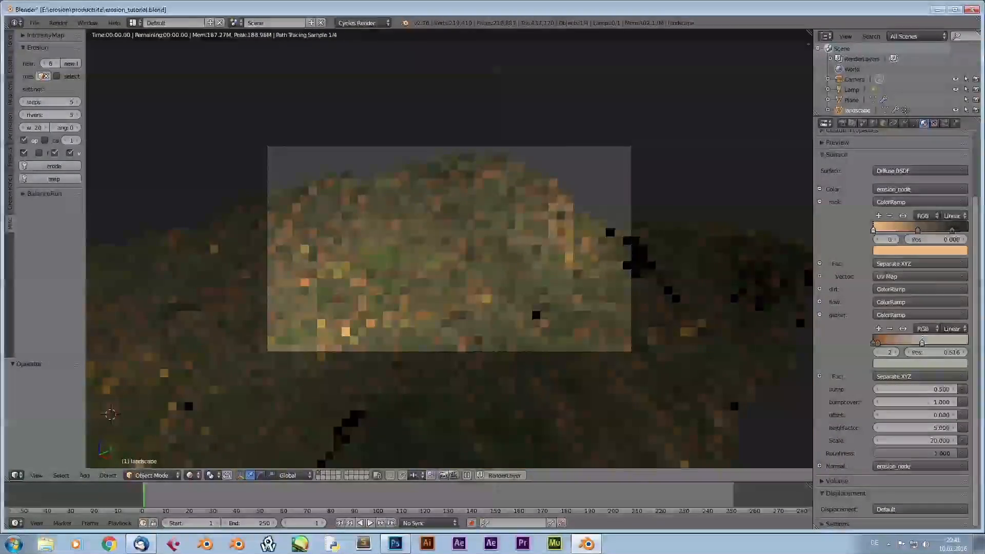
key(n)
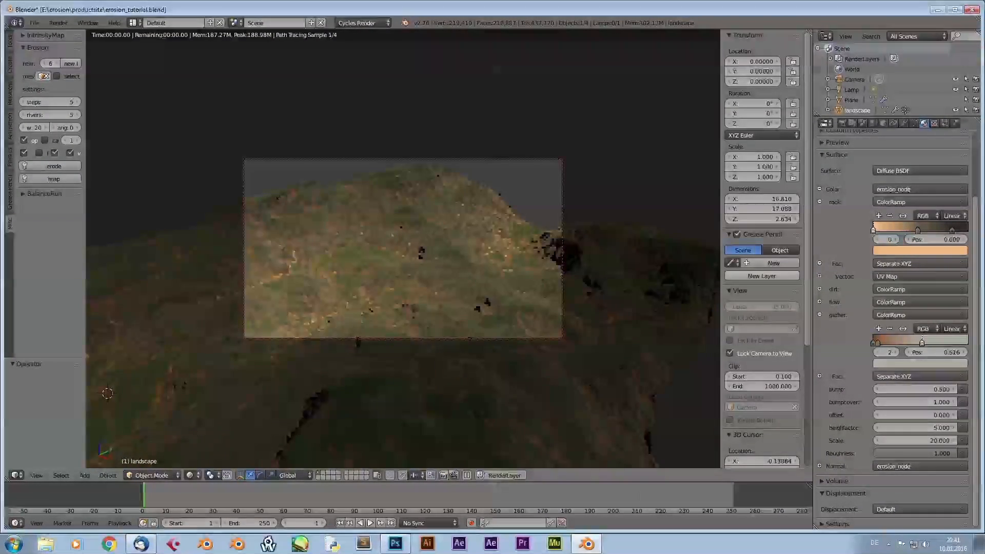
key(n)
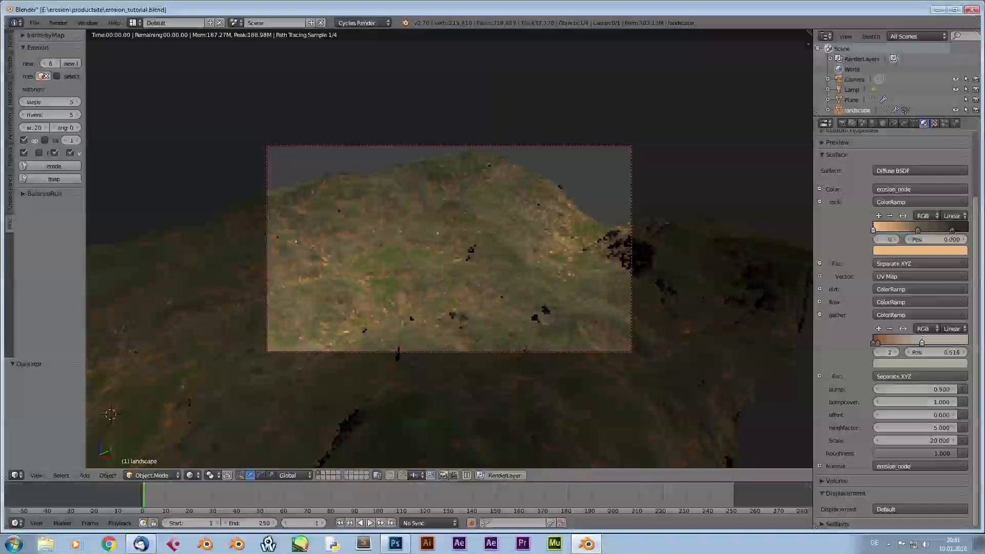
middle_drag(431, 257, 518, 256)
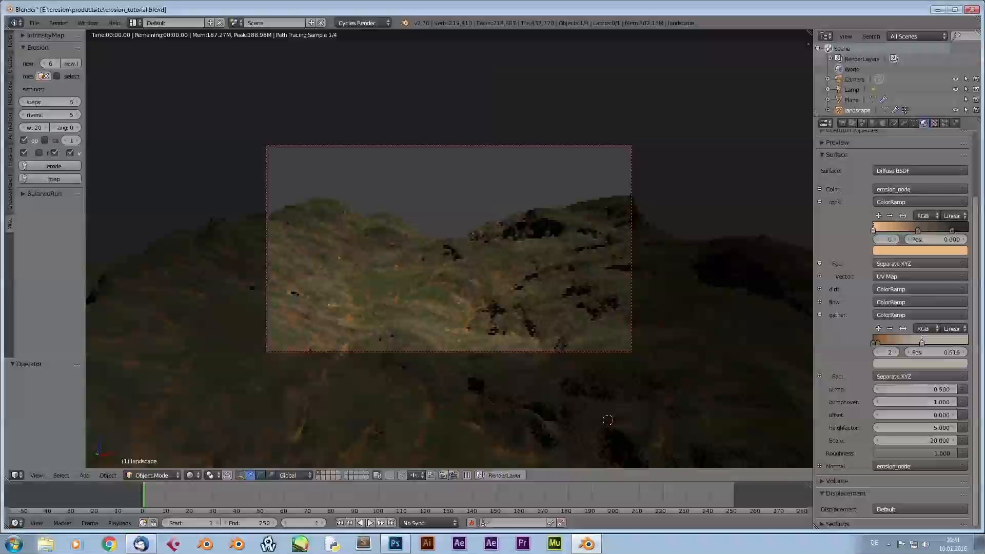
middle_drag(452, 261, 497, 246)
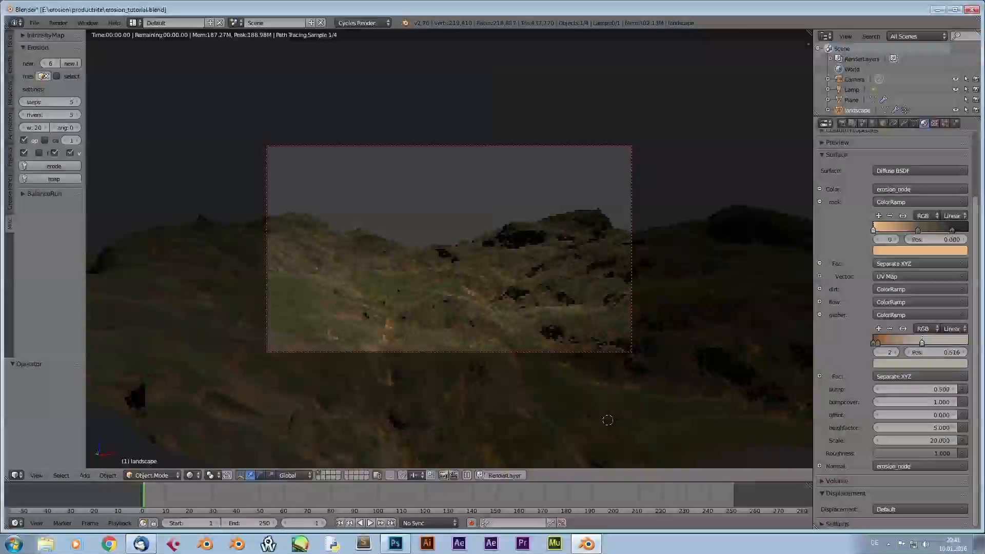
middle_drag(608, 420, 723, 387)
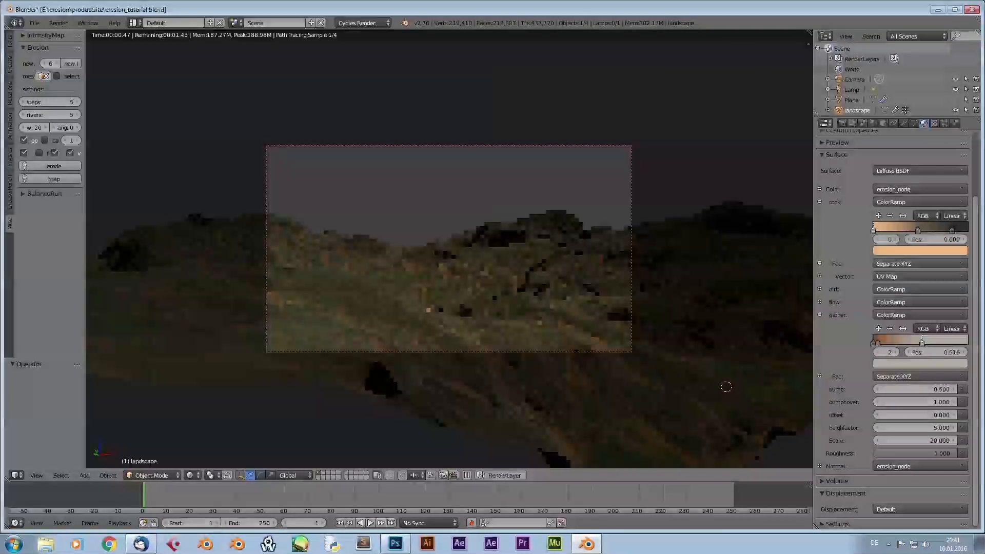
middle_drag(726, 387, 690, 405)
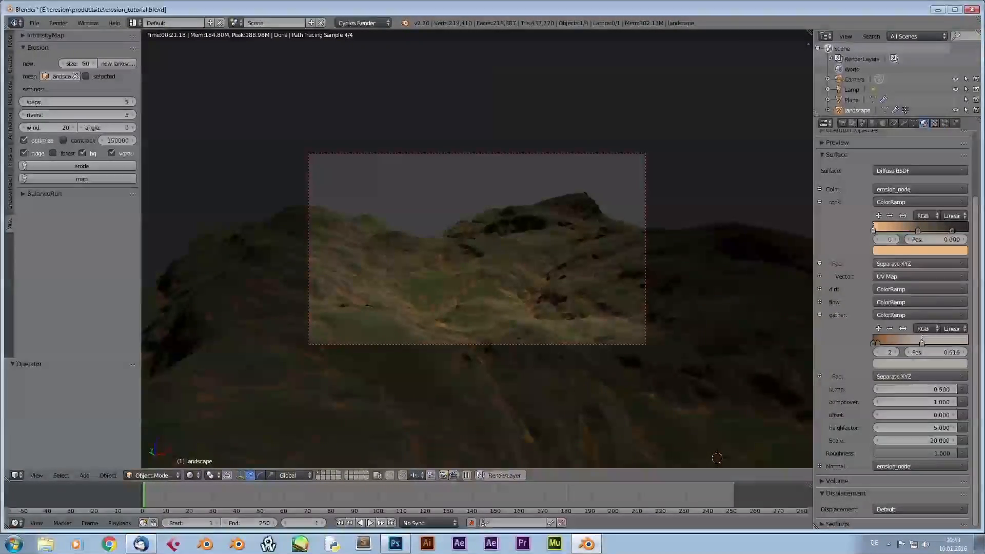
Step: Turn off the landscape's Subsurf modifier in the viewport and enable the Erosion add-on's camtrick option
click(903, 123)
click(889, 173)
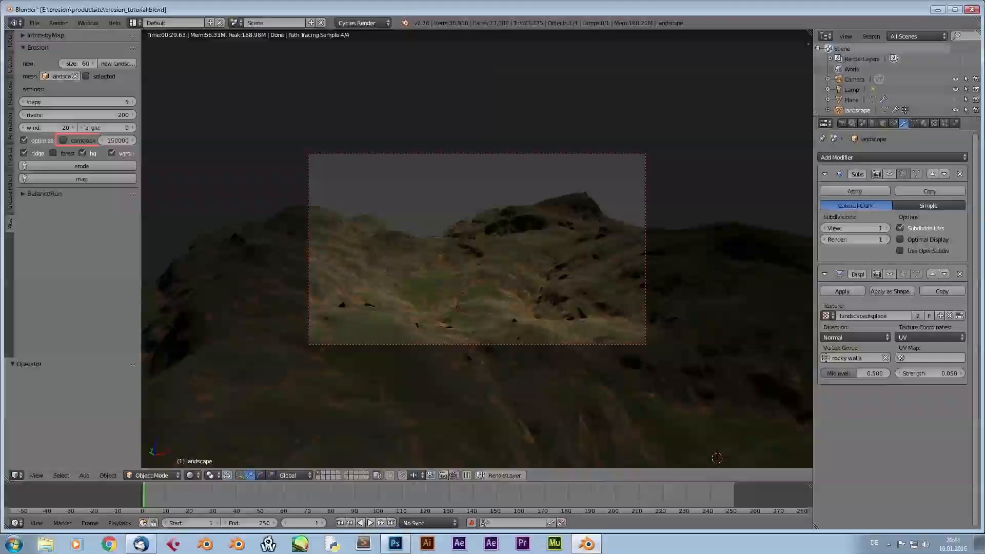
click(64, 140)
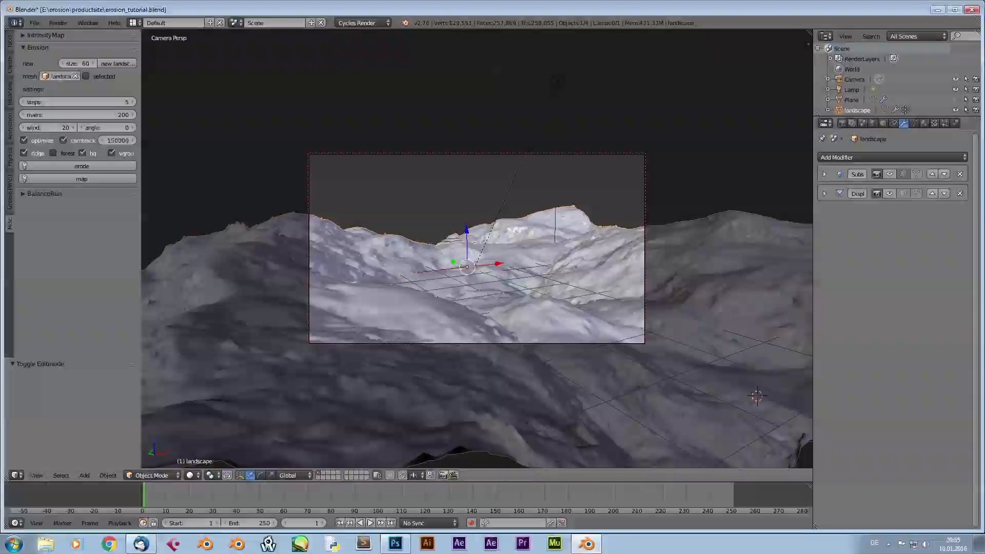
Step: Reframe the locked camera around the eroded landscape and show it in rendered shading
middle_drag(477, 308, 554, 313)
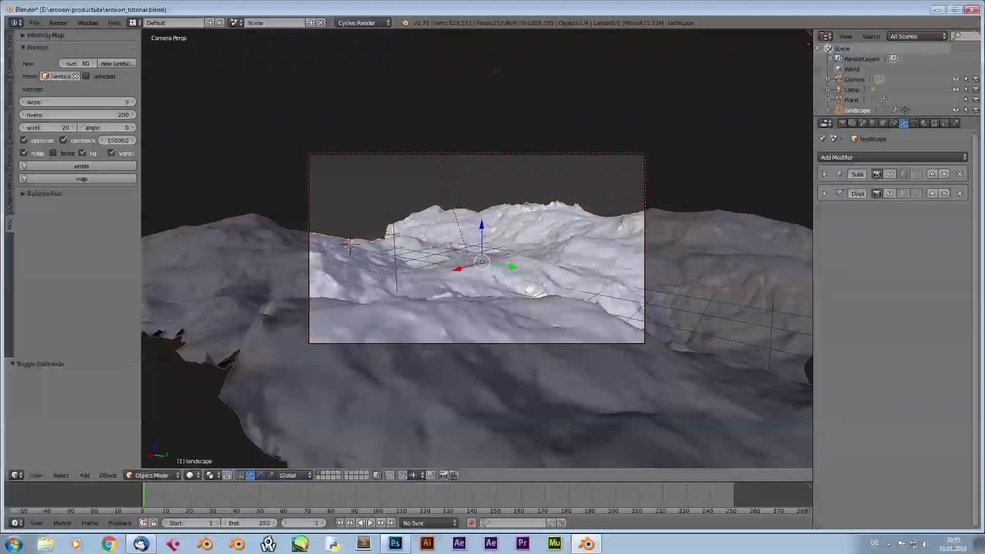
mouse_move(410, 308)
middle_down()
mouse_move(523, 329)
mouse_move(610, 310)
mouse_move(574, 299)
middle_up()
key(shift+z)
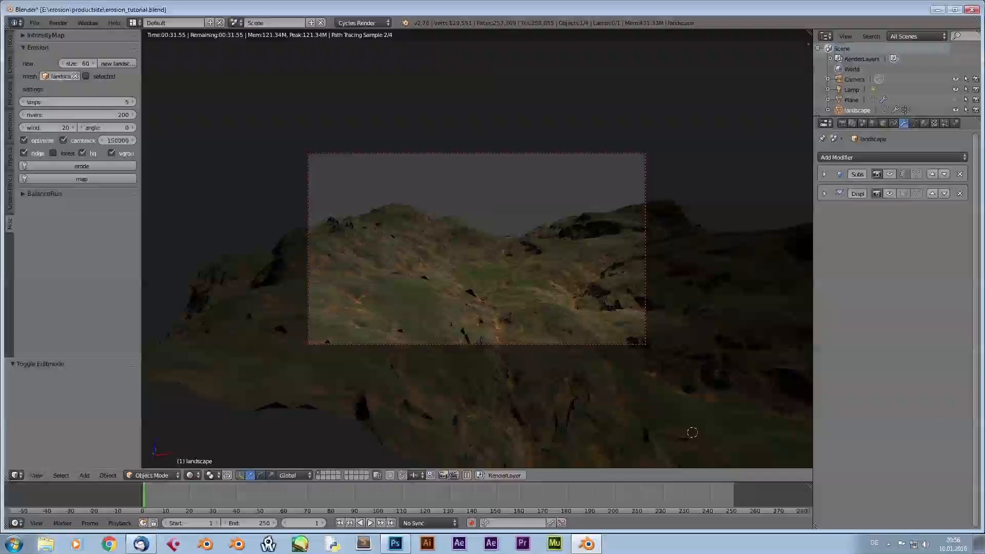
middle_drag(753, 403, 794, 379)
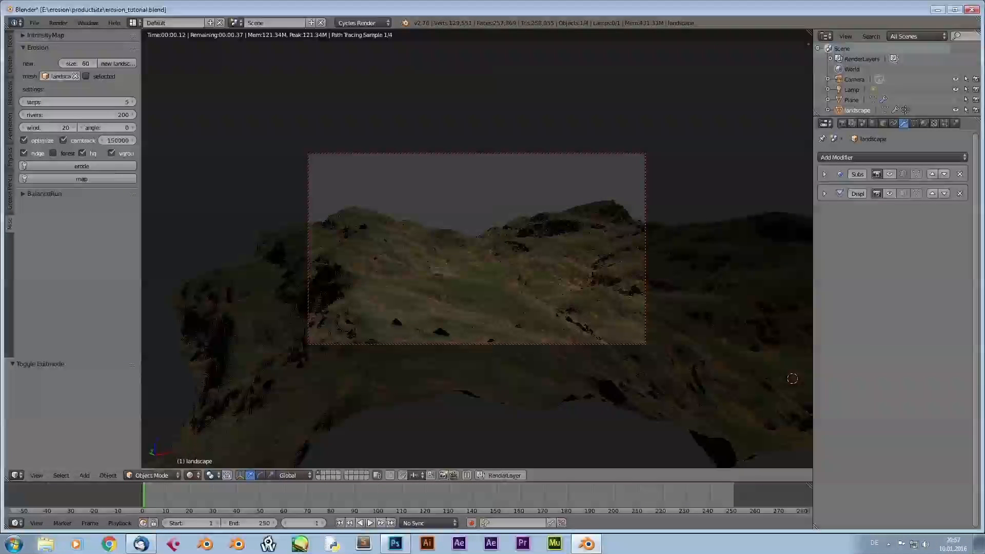
Step: Reframe the camera on the landscape, enable nodes for the world and use a Sky Texture as its background color
middle_drag(749, 378, 747, 380)
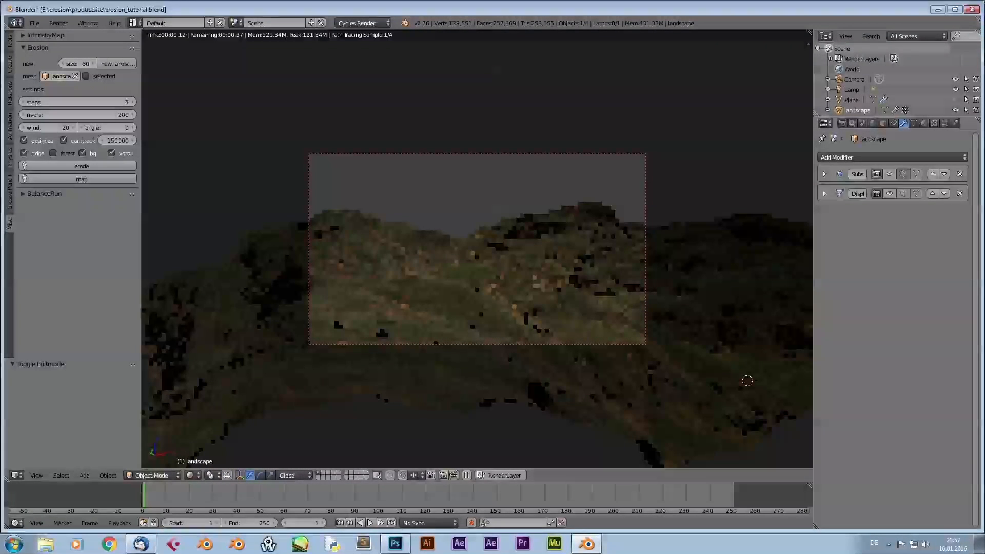
click(873, 124)
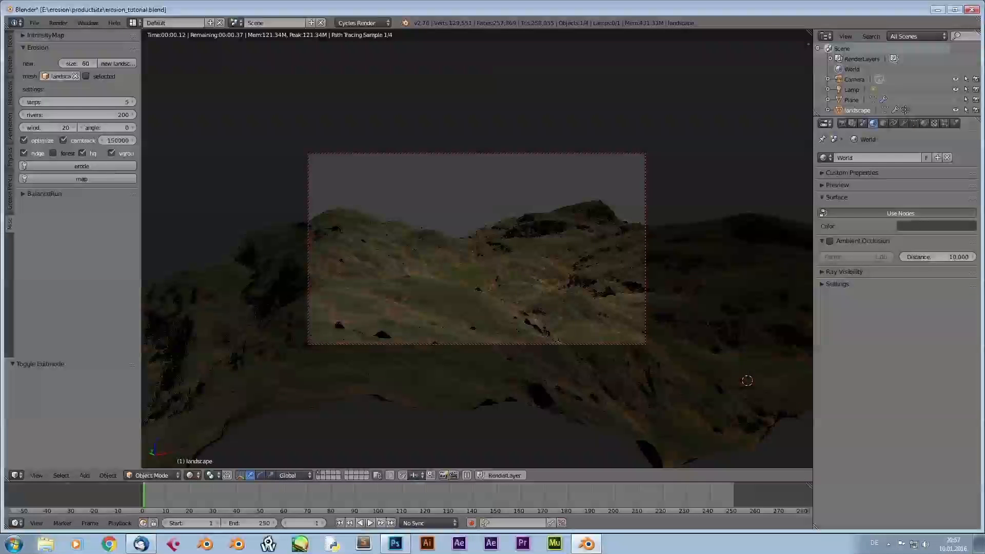
click(900, 213)
click(971, 231)
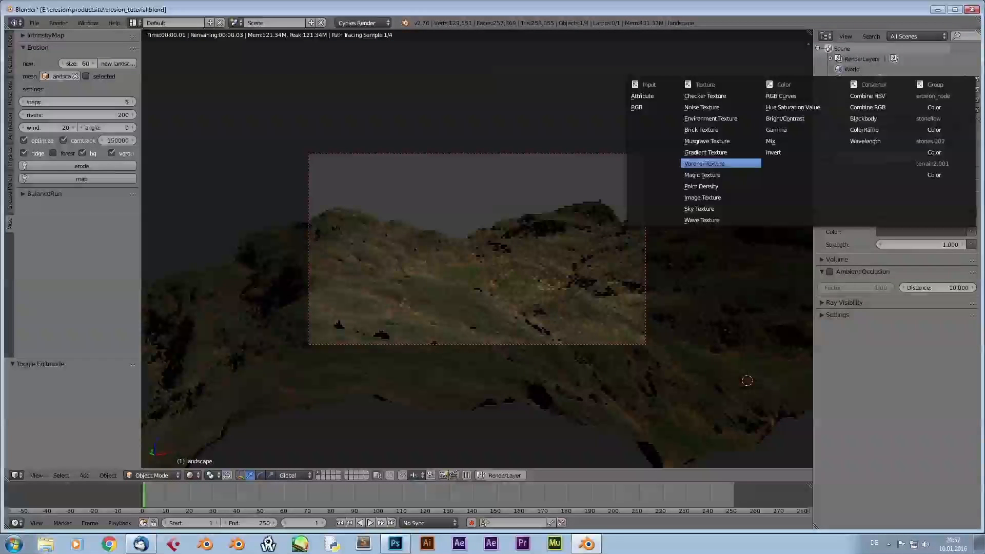
click(711, 209)
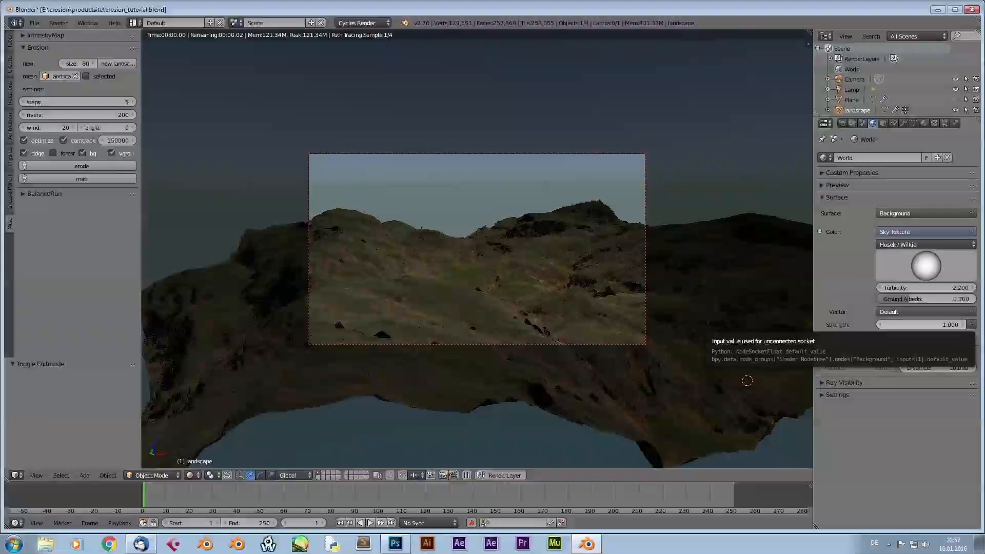
Step: Set the world background strength to 5
click(921, 325)
text(5)
key(Return)
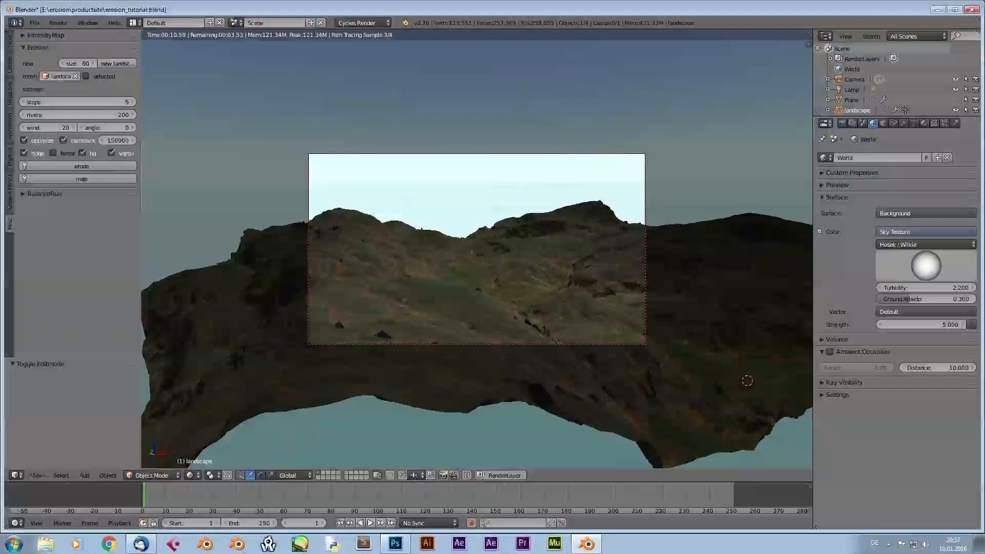
click(836, 197)
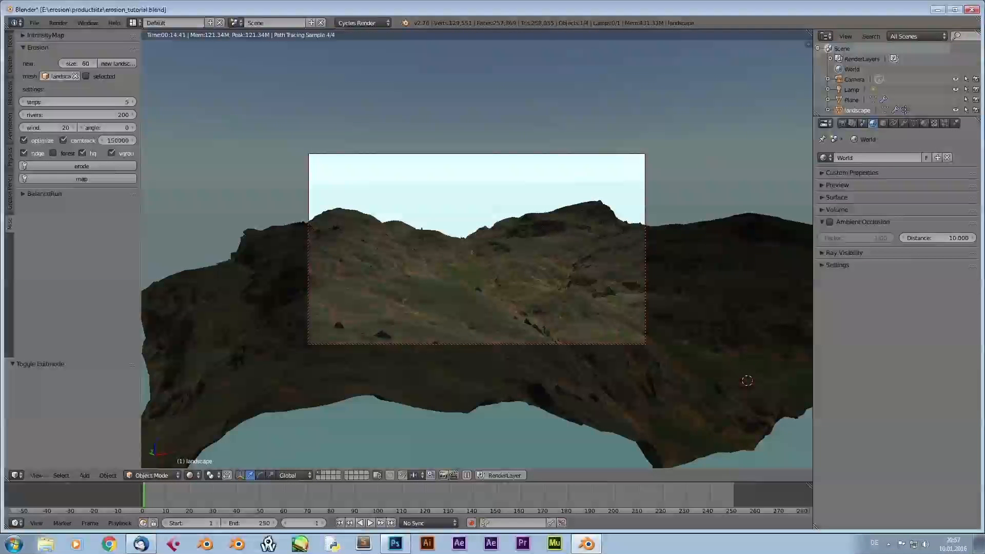
Step: Add a cube, move it into the camera's view and scale it up until it surrounds the camera
key(shift+a)
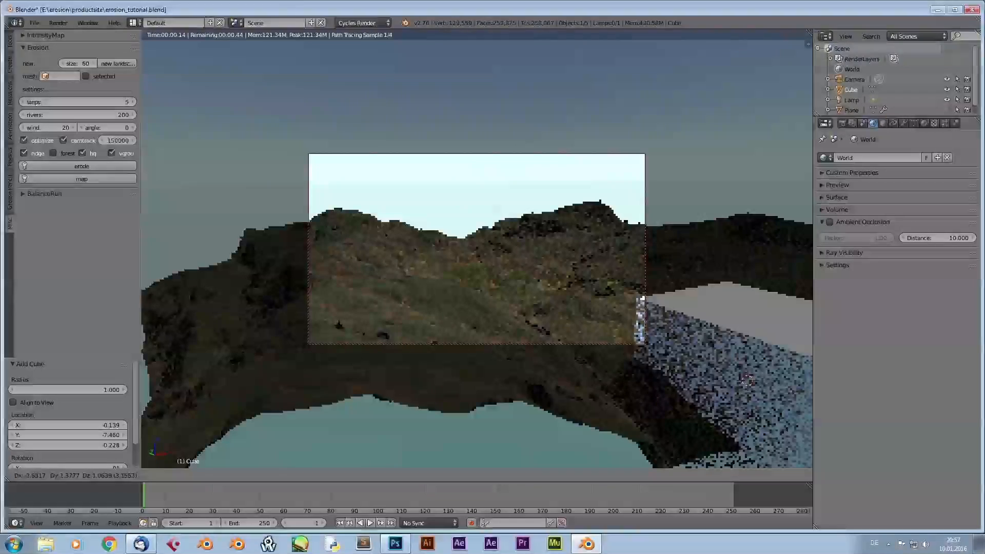
key(g)
key(Return)
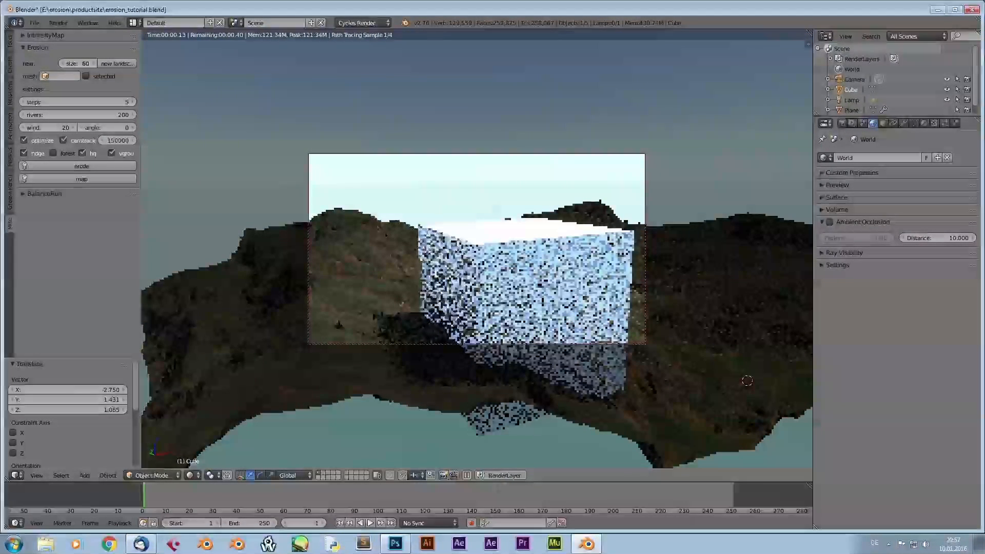
key(s)
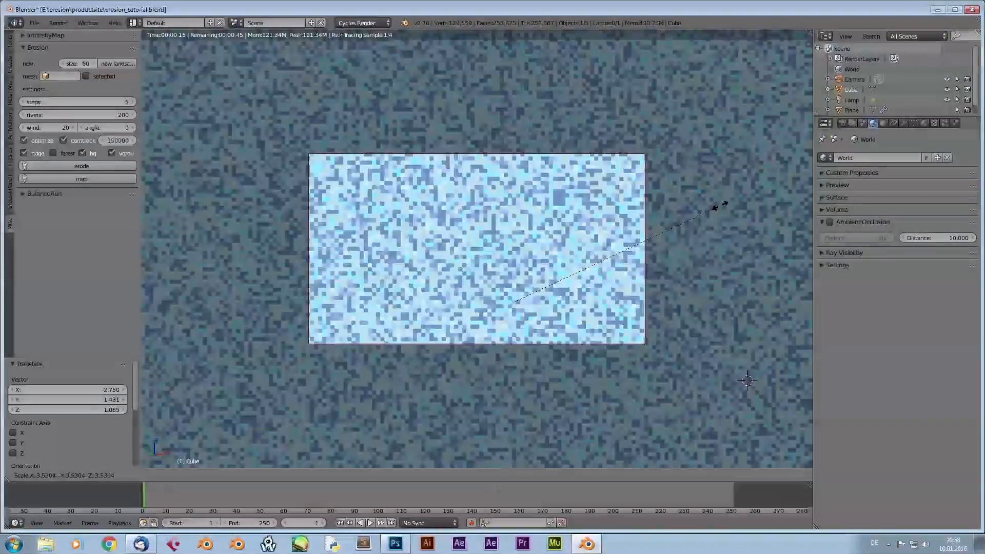
click(755, 189)
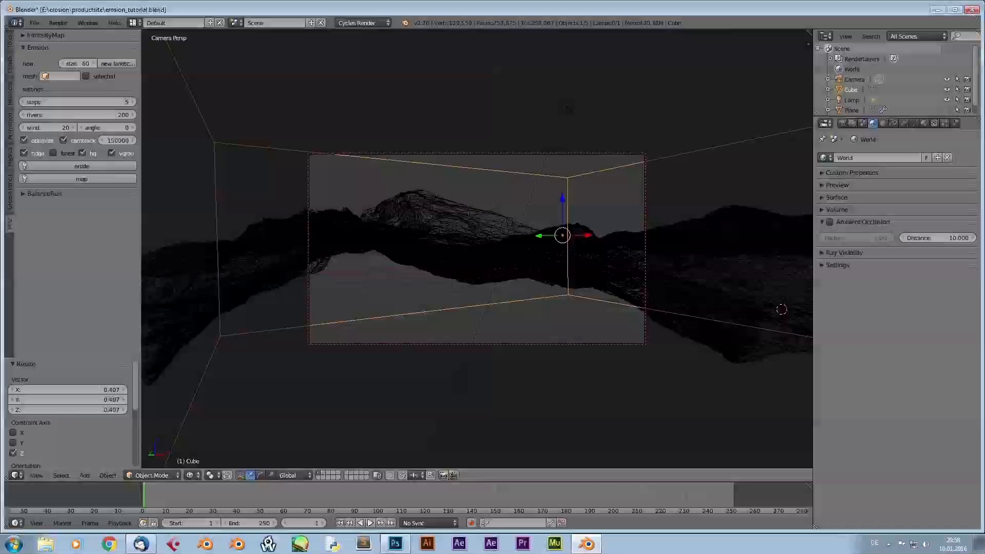
Step: Raise the cube about 0.25 along Z and scale it about 4.16 times in X and Y only
key(g)
key(z)
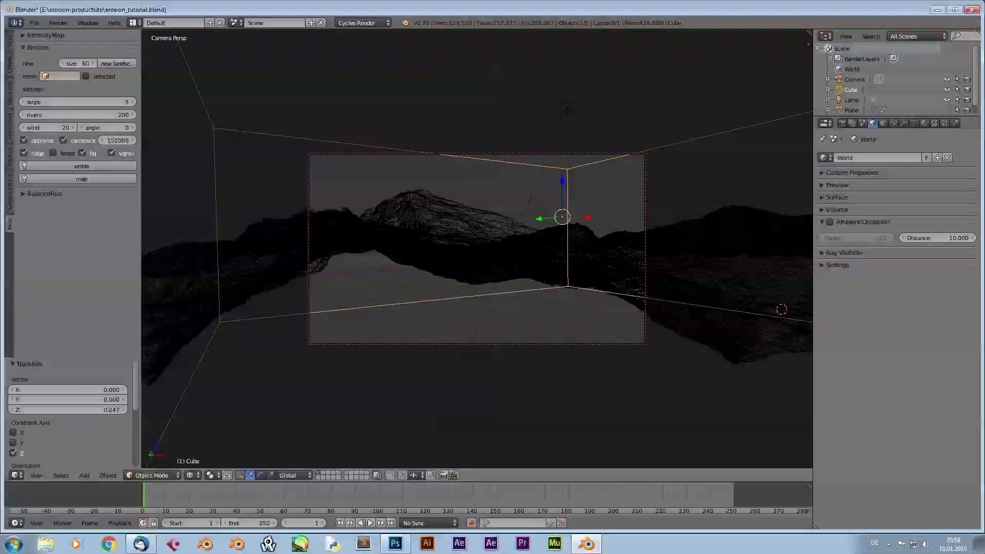
key(g)
key(s)
key(s)
key(shift+z)
click(924, 123)
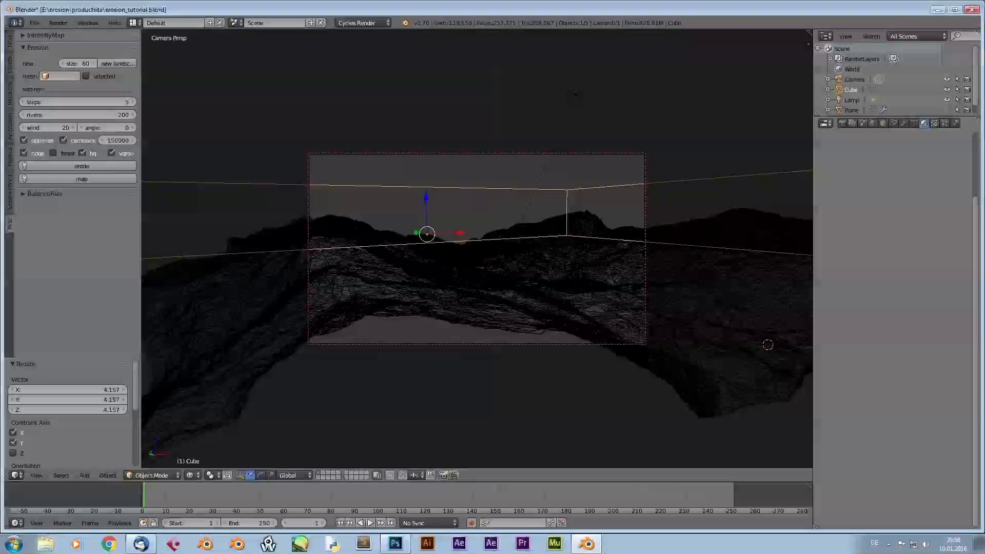
Step: Scale the cube down to about 0.32 and shift it so that it encloses the landscape
scroll(476, 249, down, 5)
scroll(476, 248, up, 3)
key(s)
key(g)
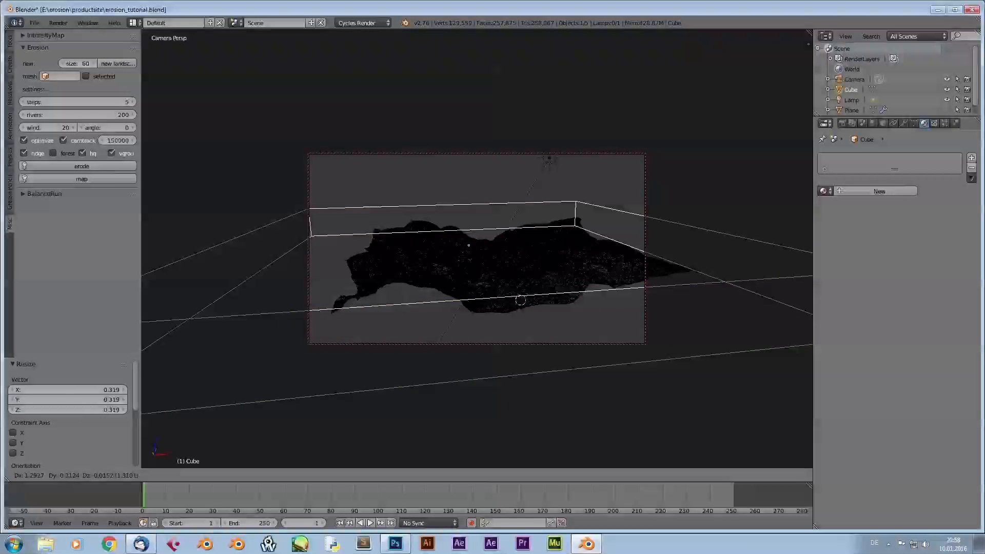
click(477, 248)
middle_drag(477, 248, 543, 226)
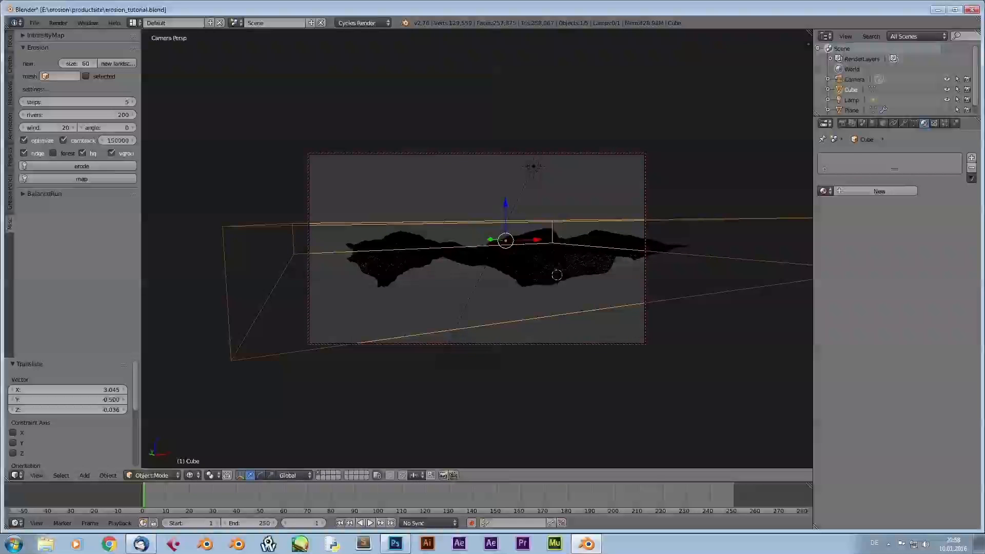
Step: Show the scene in solid shading and adjust the cube's height along Z around the landscape
scroll(476, 248, up, 8)
scroll(476, 248, down, 3)
key(z)
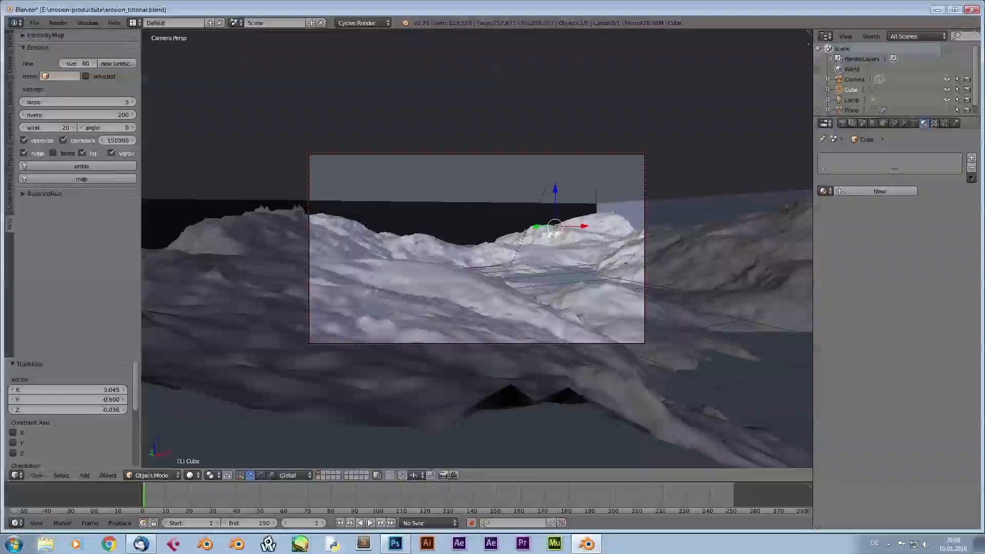
key(g)
key(z)
key(Return)
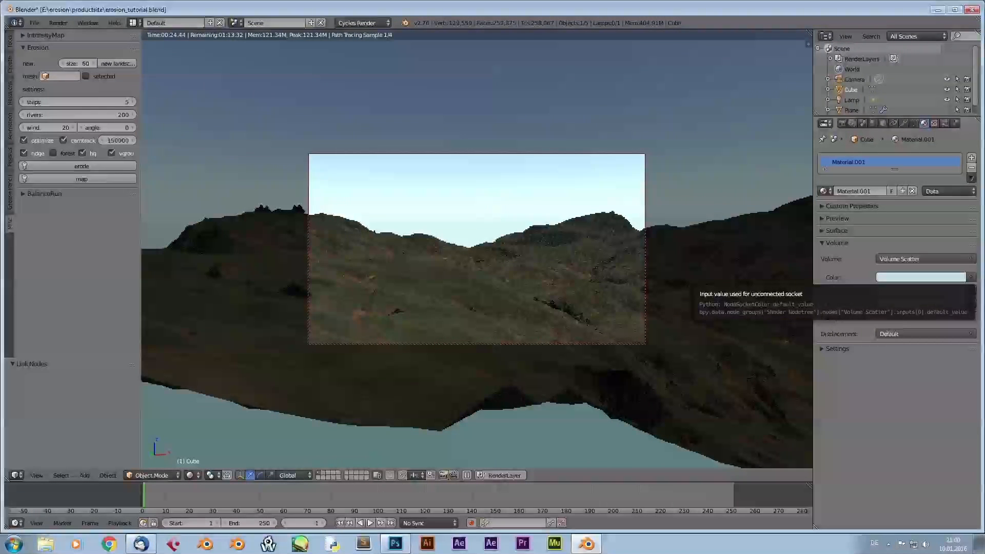
Step: Check the Volume Scatter color of the cube's material and try a density of 0.01
click(921, 277)
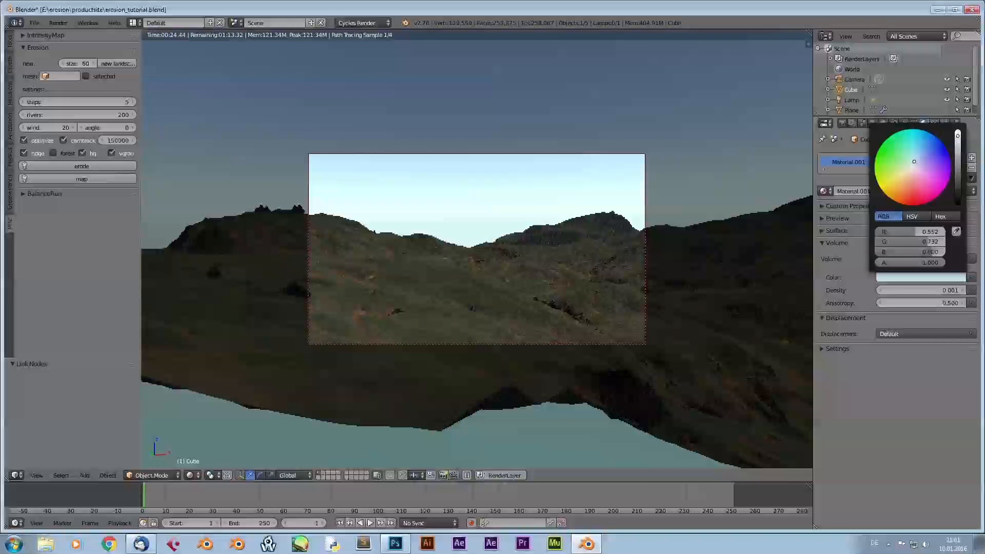
click(921, 291)
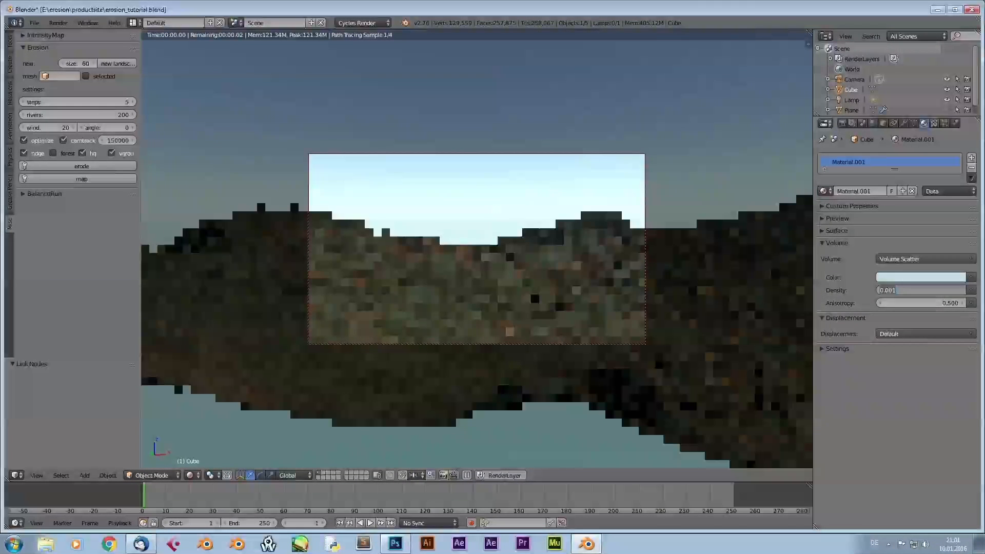
key(Return)
text(0.01)
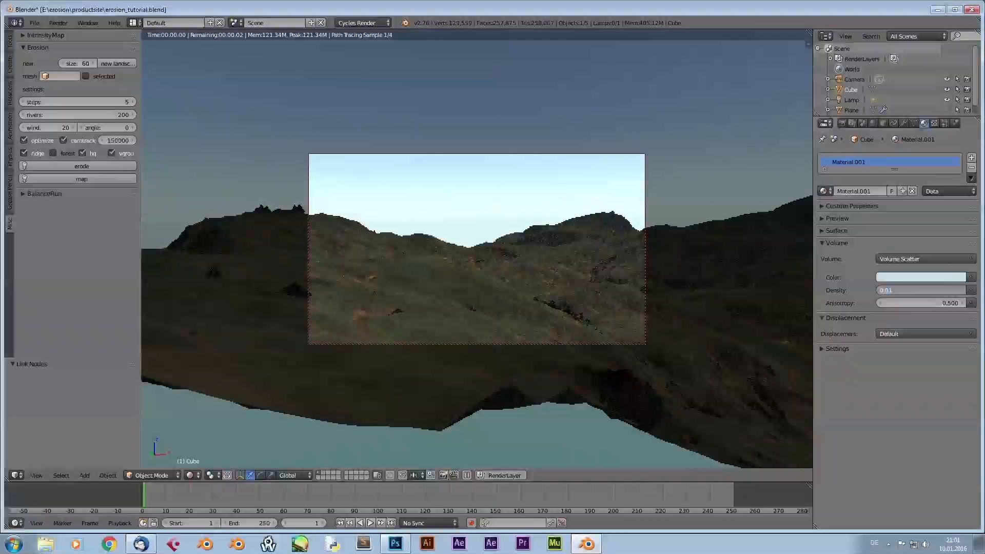
key(Return)
Step: Set the cube's Volume Scatter density to 0.005 and its anisotropy to 0.5
click(921, 290)
text(0.005)
key(Return)
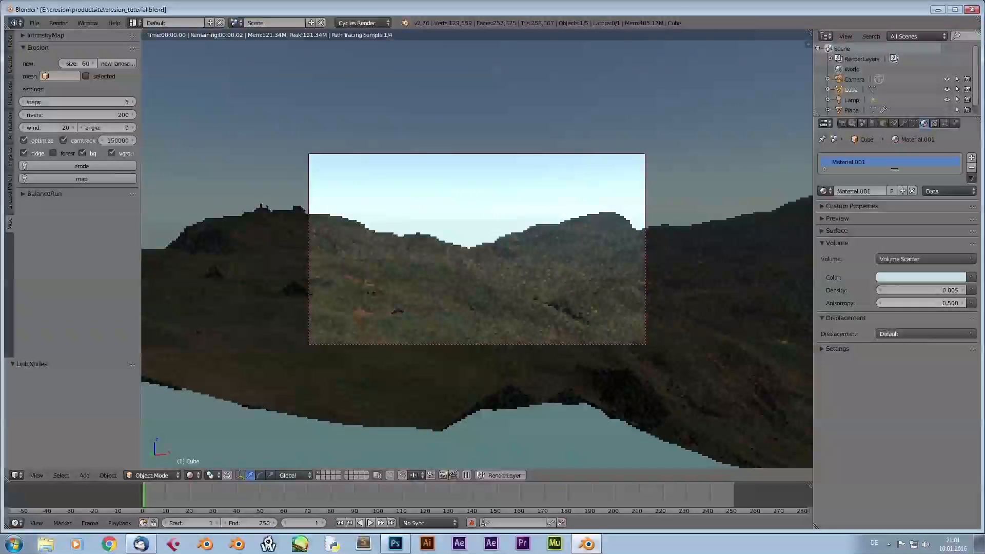
click(918, 303)
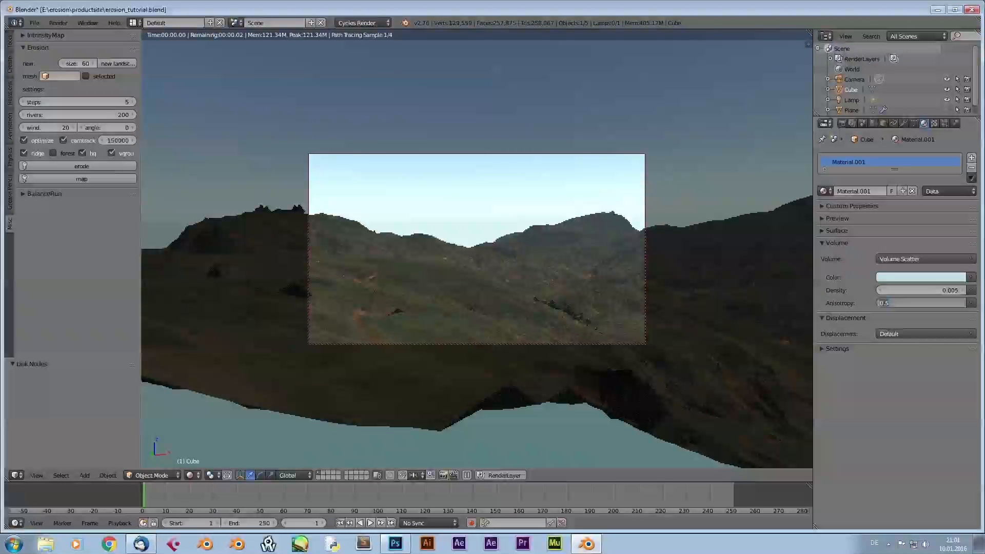
key(Return)
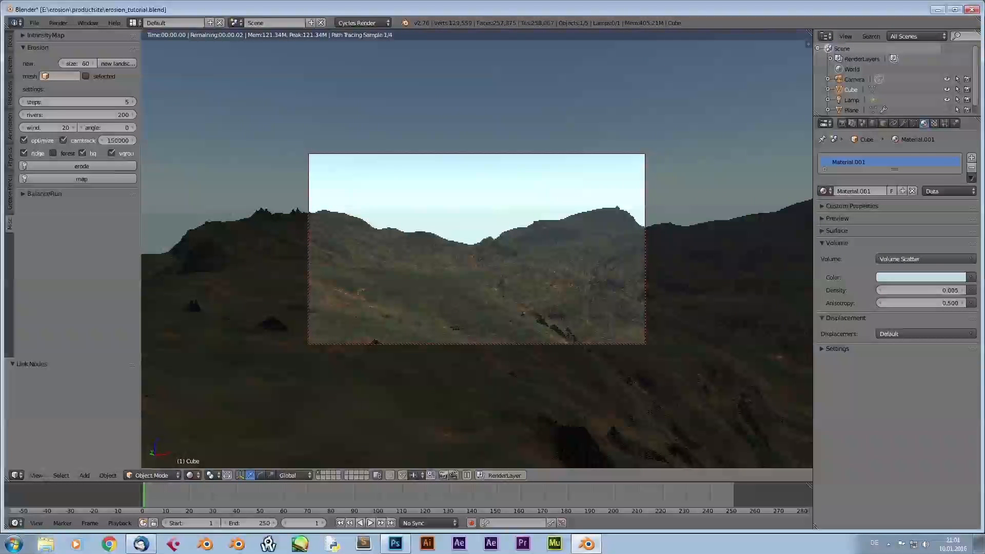
Step: Widen the area with the Erosion settings so the labels are readable, and switch the viewport to solid shading
drag(141, 267, 227, 267)
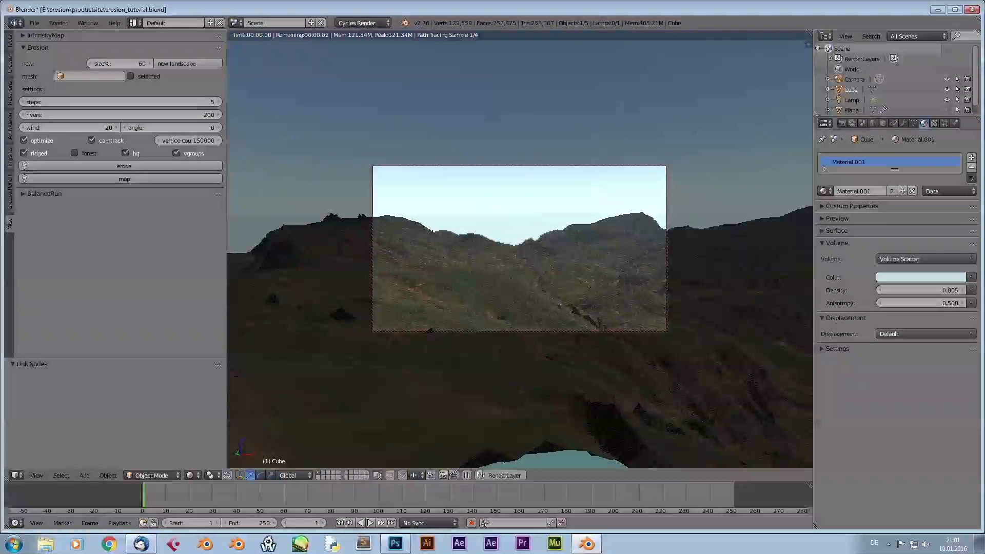
click(191, 475)
key(Escape)
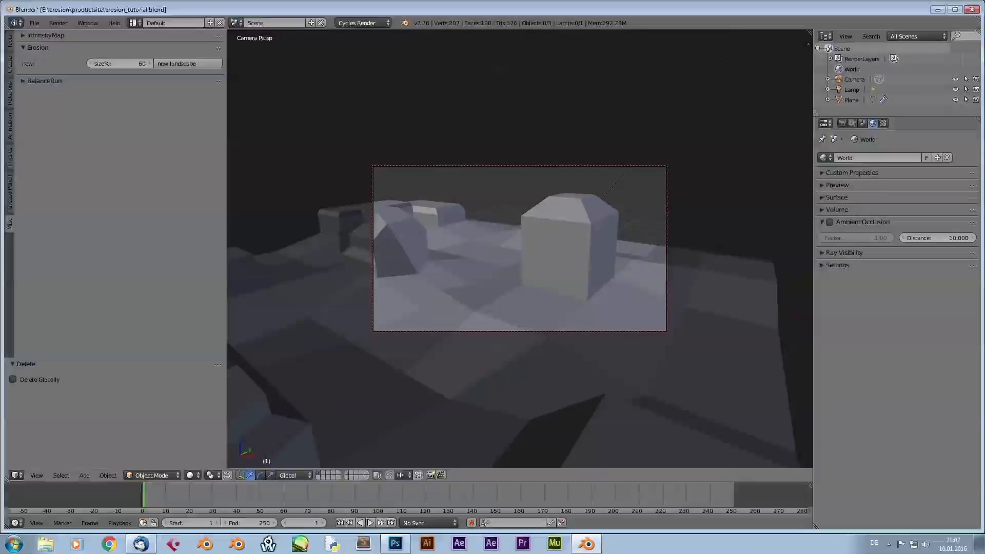
Step: Reframe the locked camera around the low-poly base plane with its extruded blocks
middle_drag(519, 308, 507, 333)
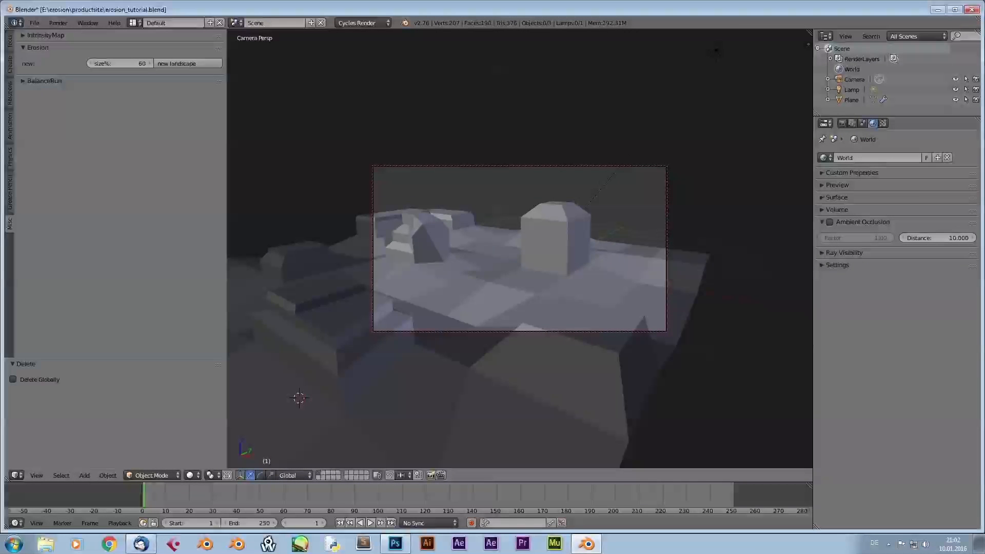
scroll(640, 125, down, 5)
middle_drag(640, 125, 651, 143)
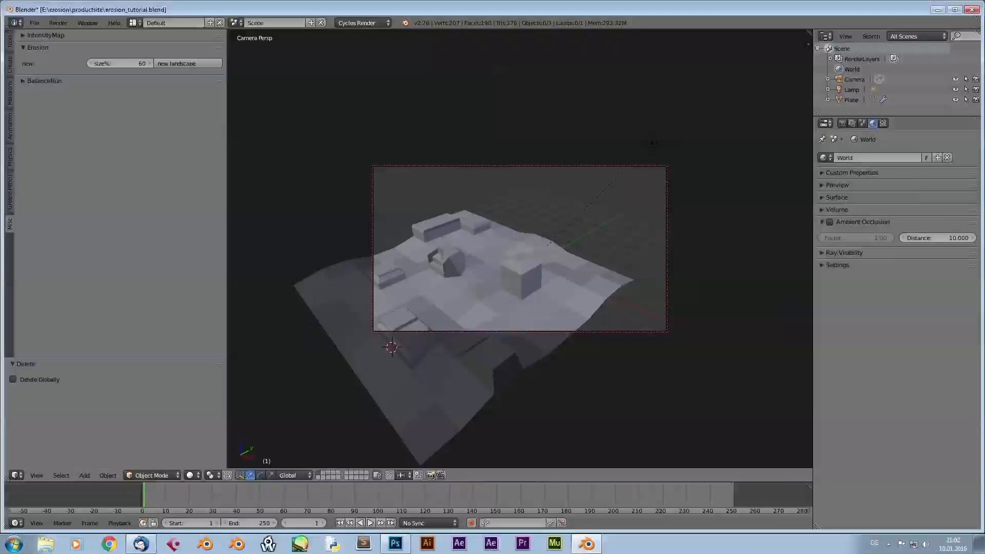
shift+middle_drag(519, 249, 362, 190)
scroll(590, 202, up, 3)
shift+middle_drag(436, 215, 536, 272)
scroll(529, 251, up, 3)
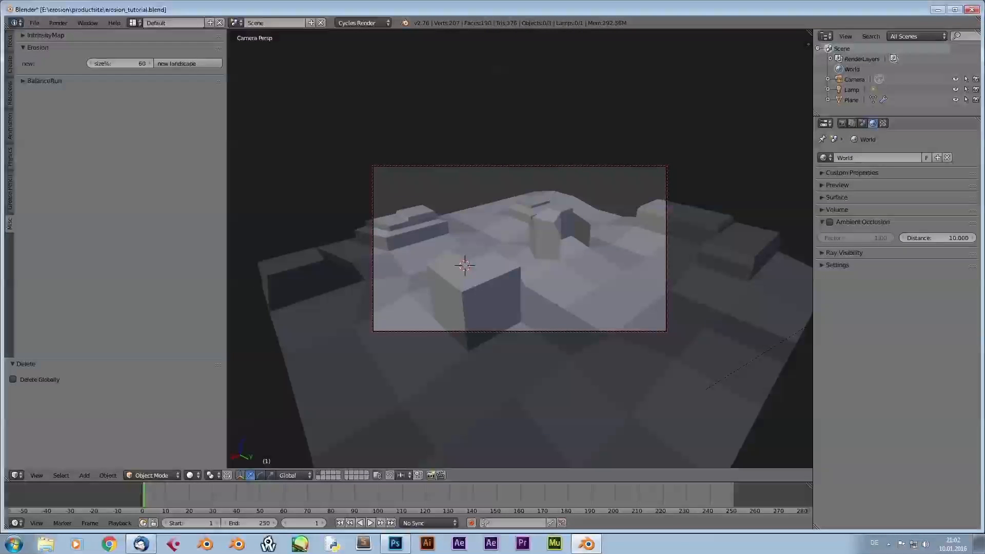
Step: Select the base plane and turn on its first Subsurf modifier in the viewport, with 1 render subdivision
right_click(536, 271)
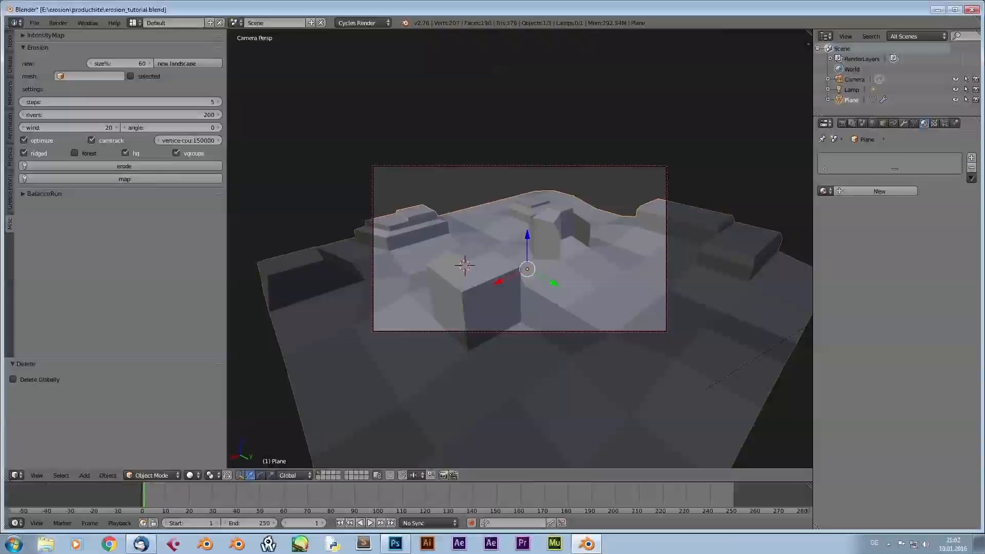
click(903, 123)
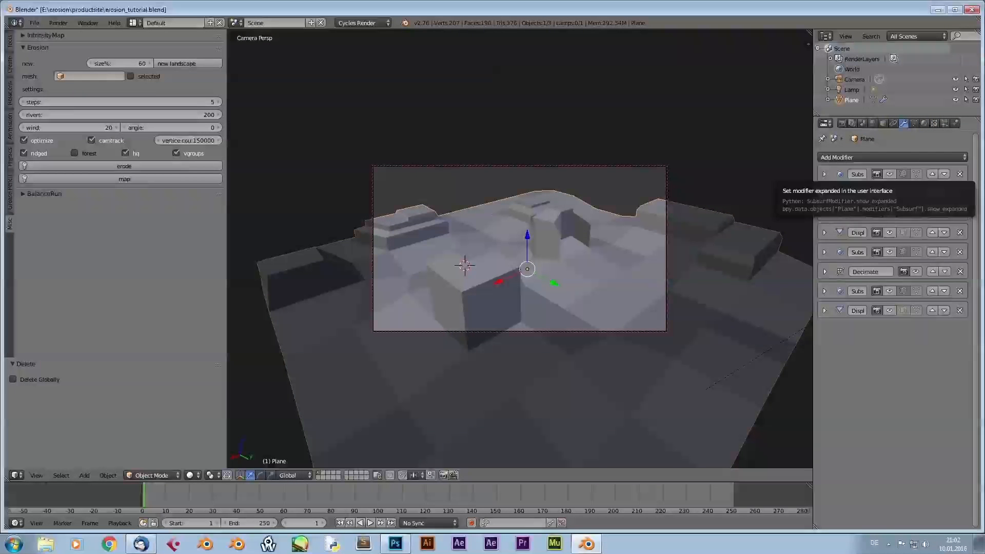
click(824, 174)
click(824, 239)
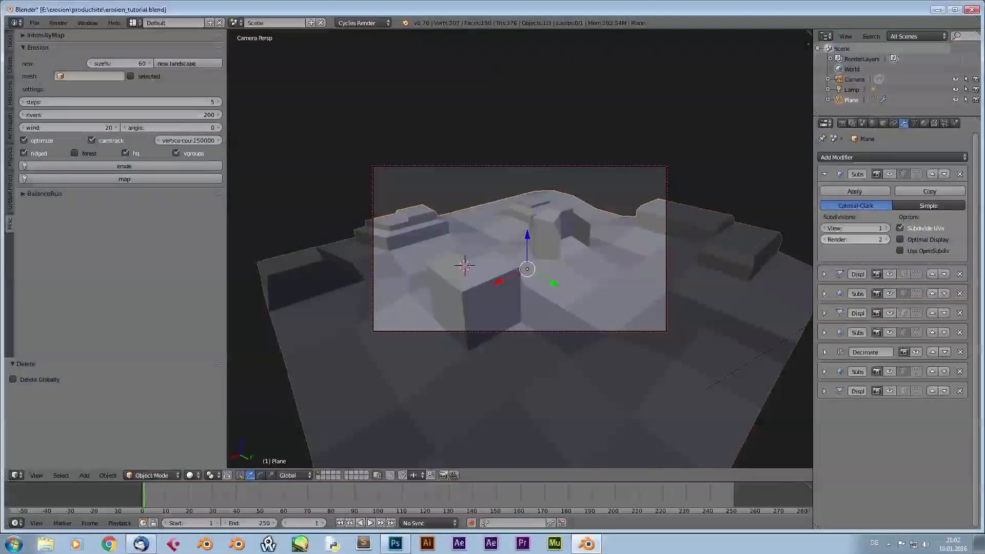
click(889, 174)
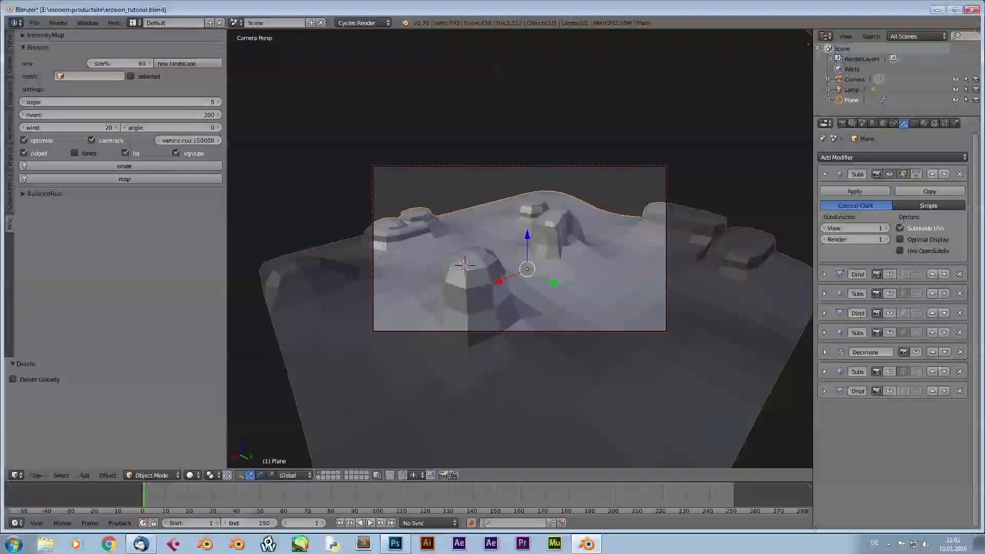
Step: Turn on the plane's first Displace modifier in the viewport and collapse the settings of both enabled modifiers
click(825, 274)
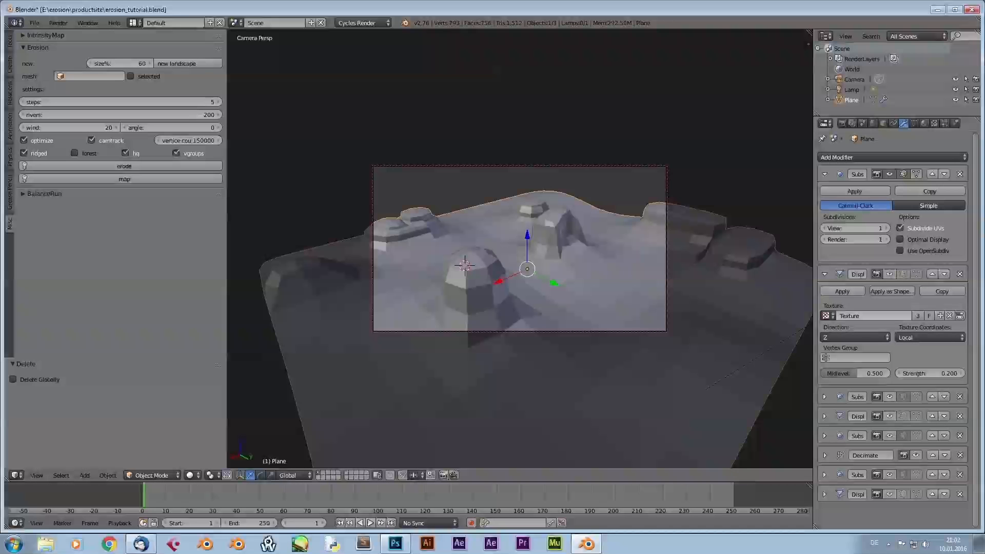
click(889, 274)
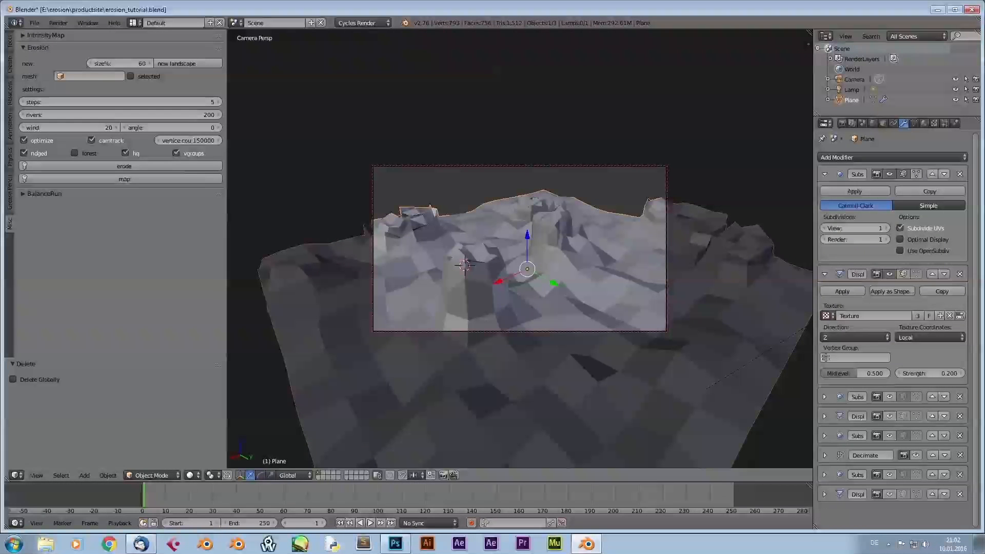
click(824, 275)
click(824, 174)
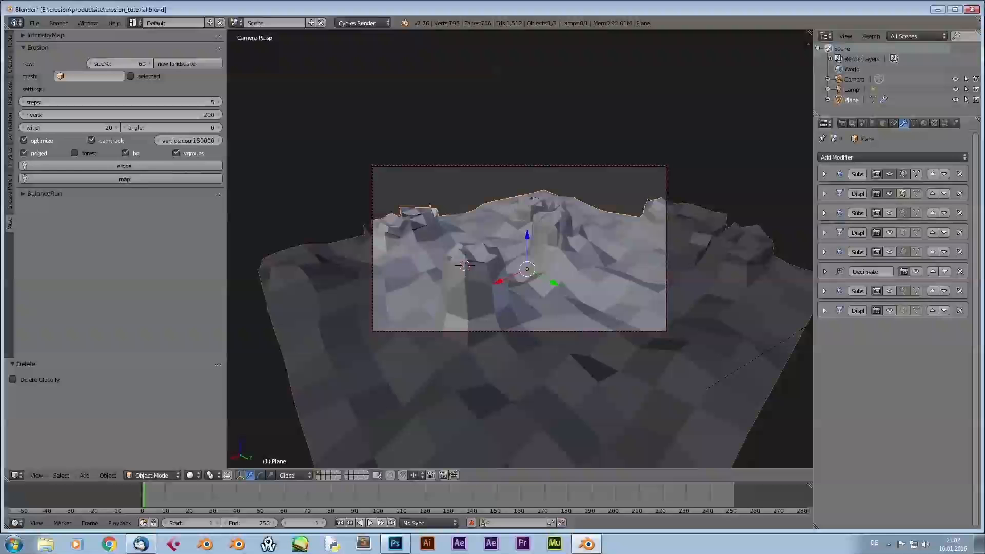
Step: Turn on the plane's second Subsurf modifier in the viewport and collapse its settings
click(824, 213)
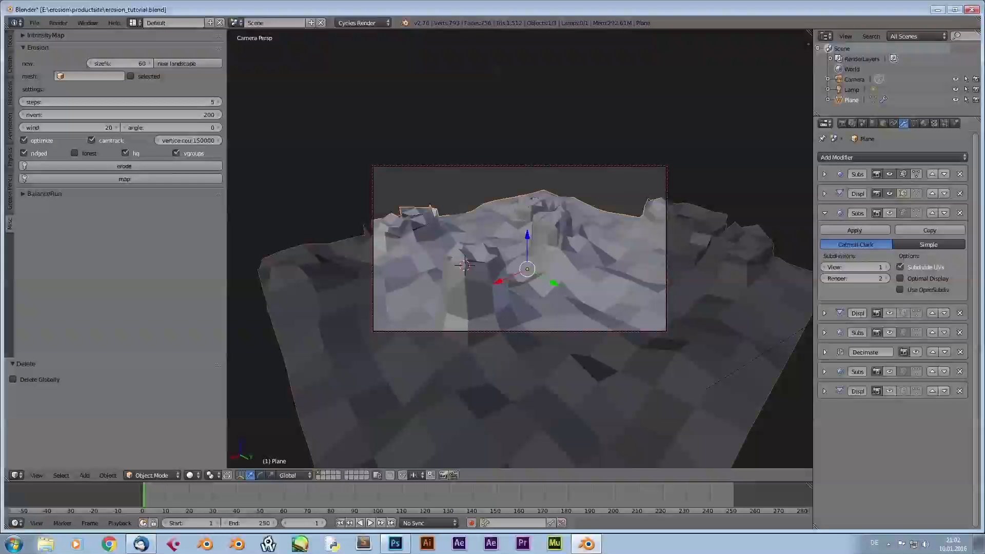
click(890, 212)
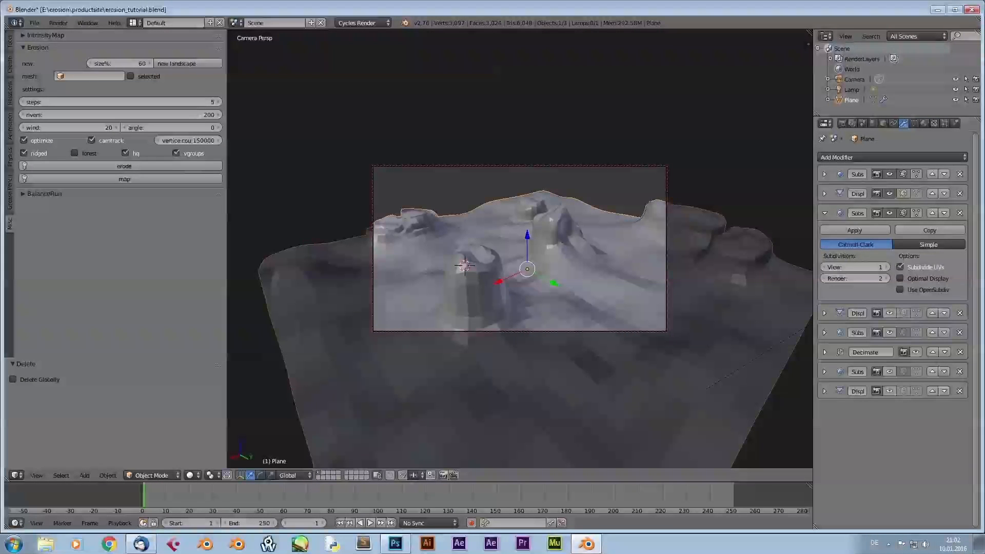
click(824, 213)
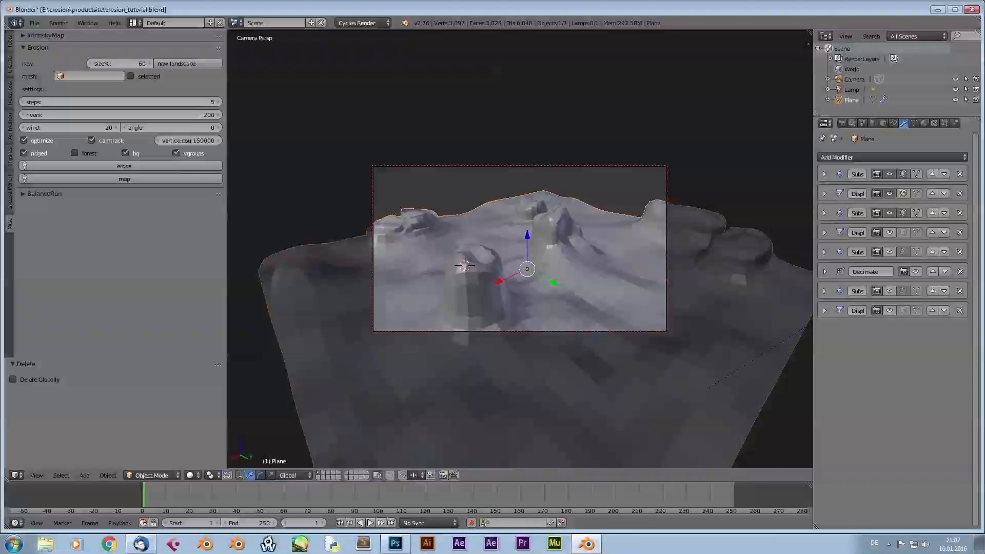
Step: Turn on the plane's second Displace modifier in the viewport, check its Clouds texture settings, and collapse the modifier
click(824, 233)
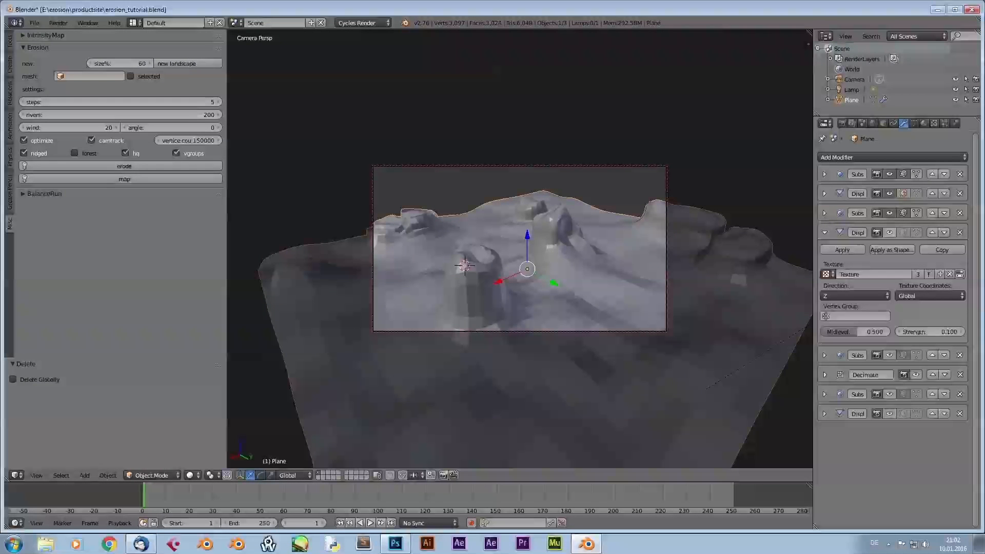
click(890, 232)
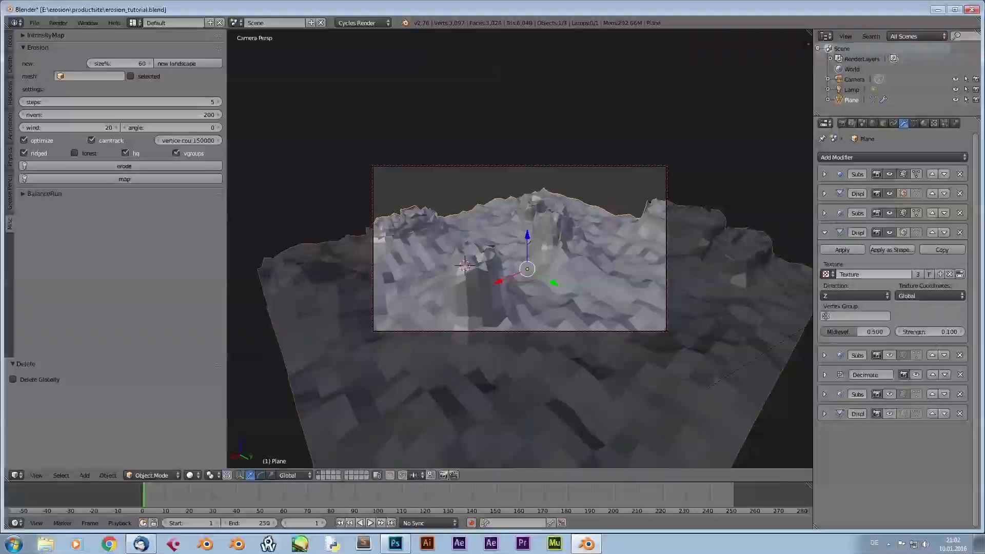
click(960, 273)
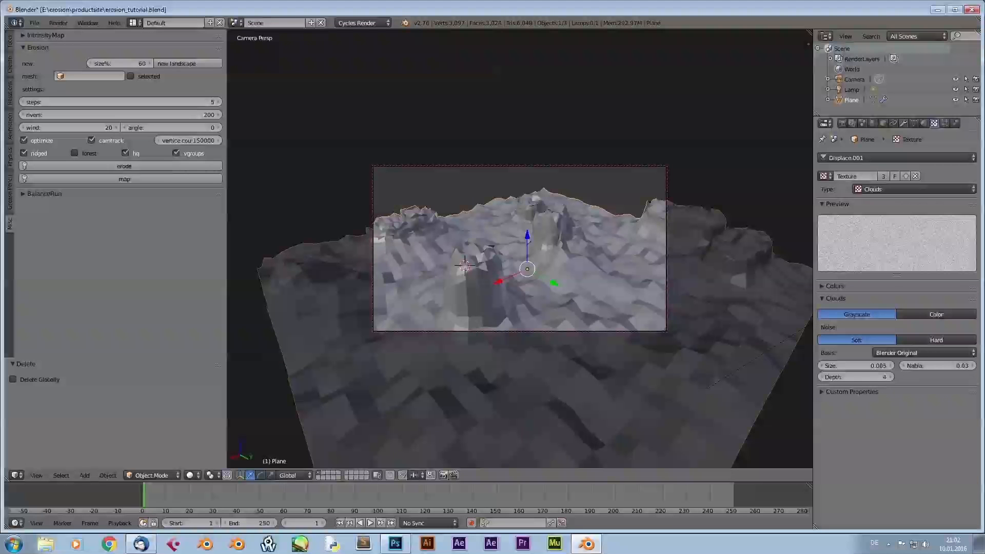
click(904, 123)
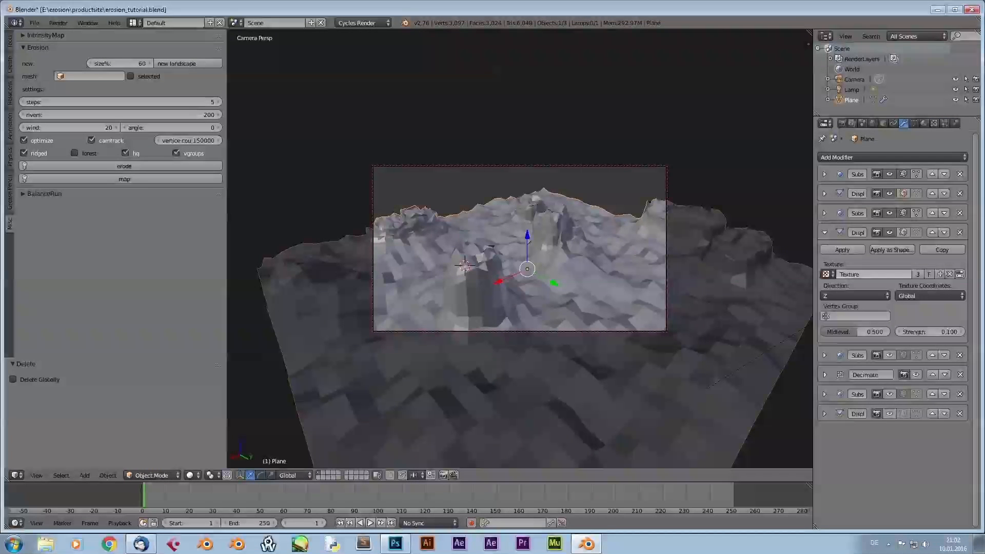
click(824, 233)
Step: Turn on the plane's third Subsurf modifier and its Decimate modifier in the viewport, leaving both collapsed
click(824, 252)
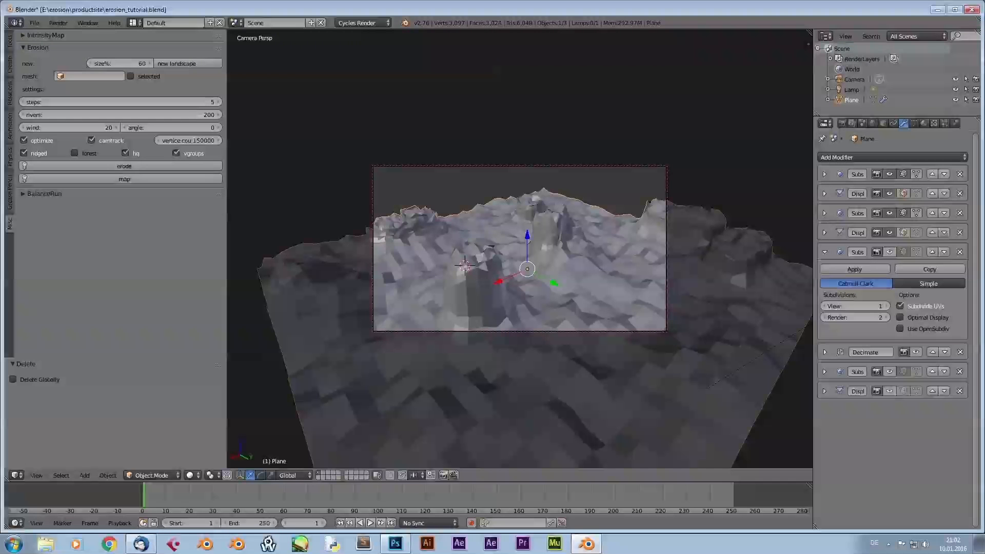
click(889, 251)
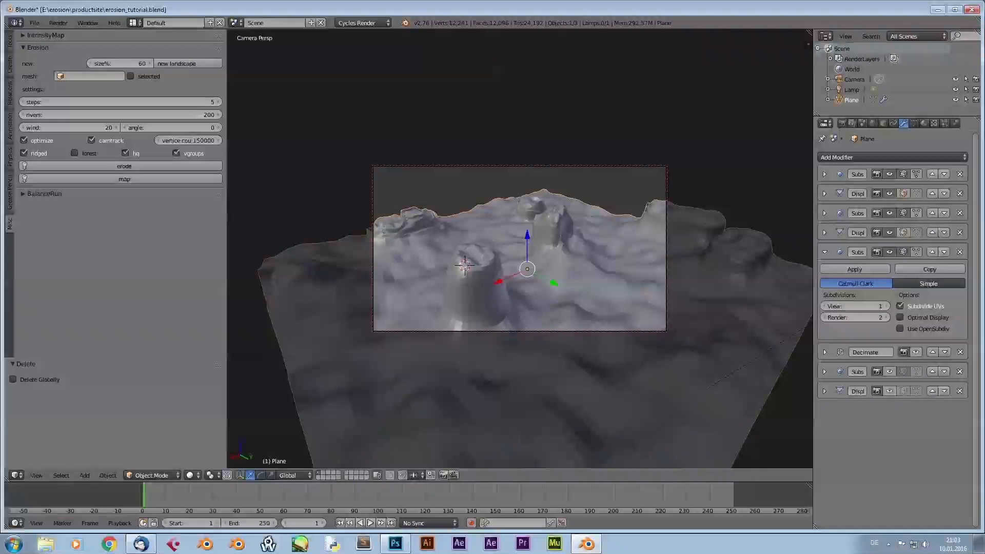
click(824, 252)
click(824, 271)
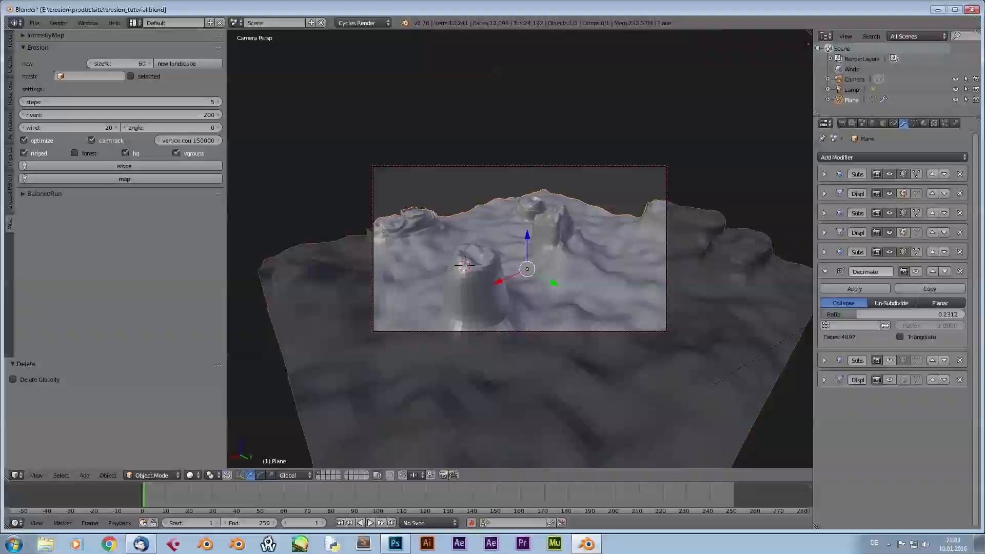
click(916, 272)
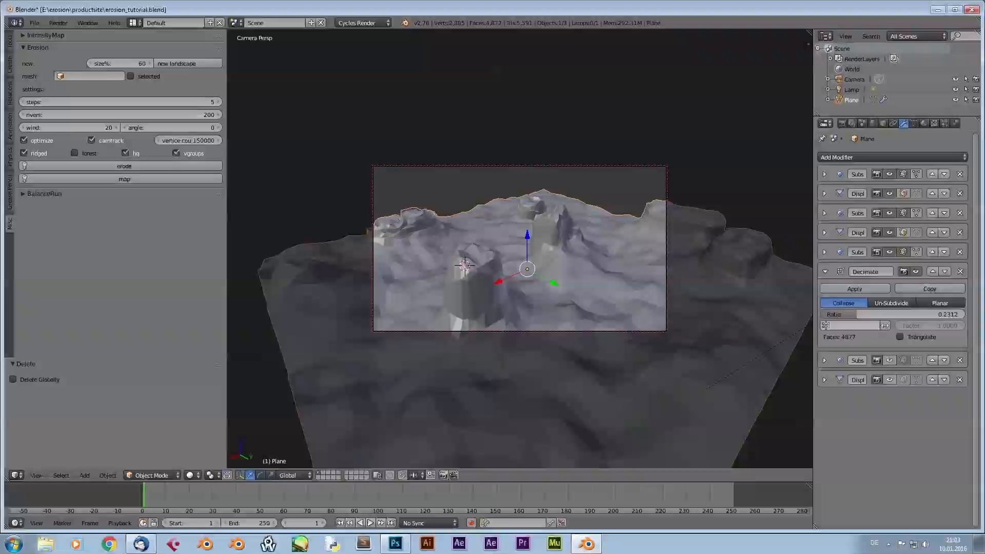
click(825, 271)
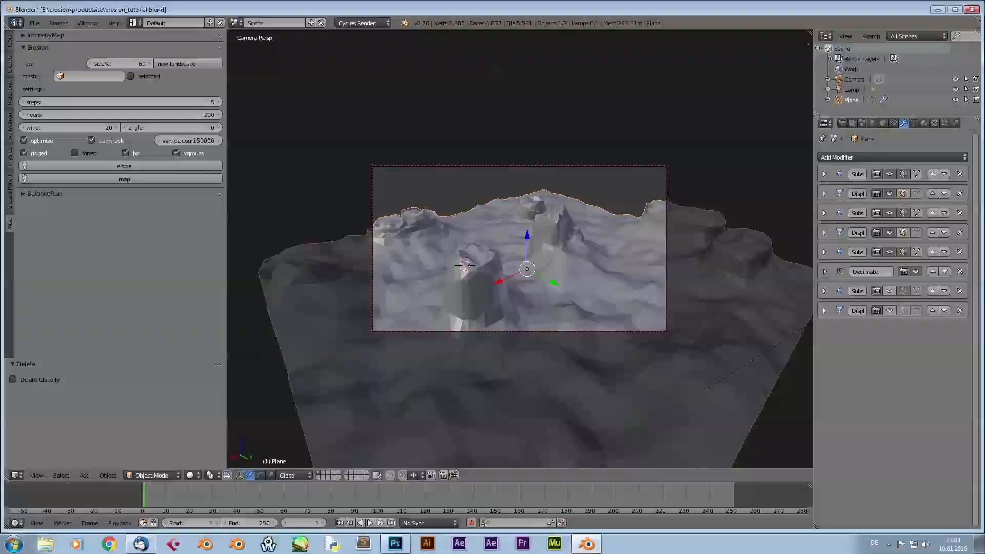
Step: Turn on the fourth Subsurf modifier and the last Displace modifier in the viewport, and inspect the detailed terrain
click(825, 291)
click(890, 291)
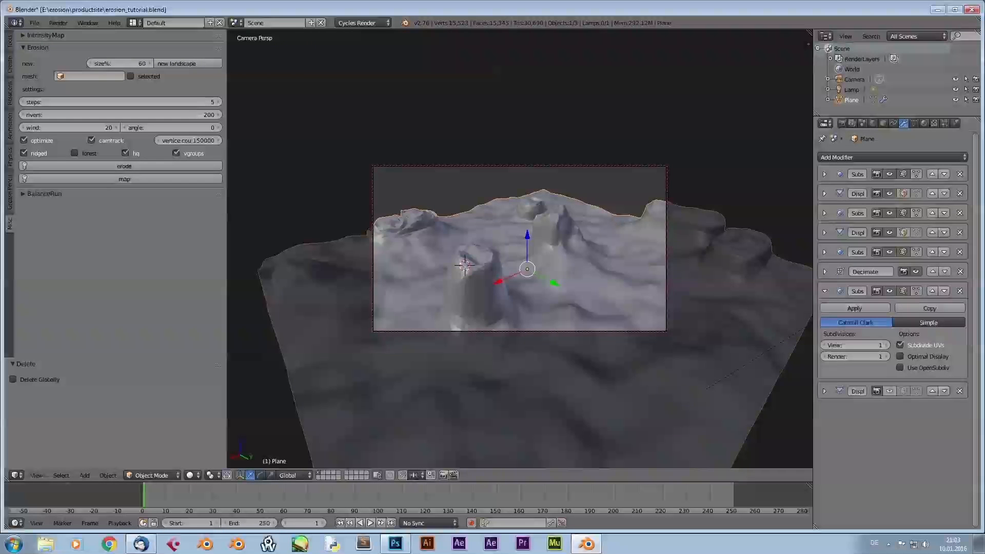
click(825, 290)
click(824, 311)
click(889, 311)
click(824, 310)
middle_drag(441, 293, 667, 274)
middle_drag(419, 352, 357, 349)
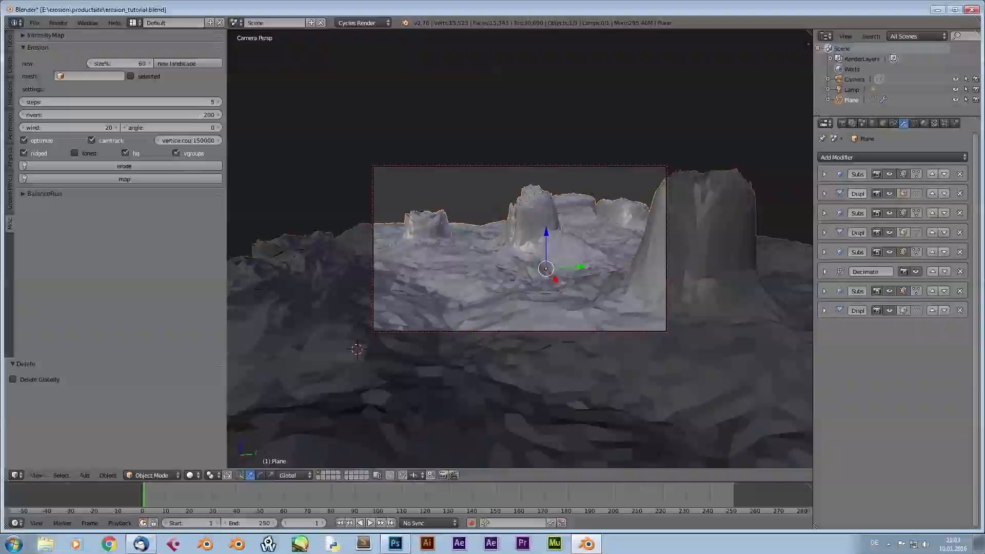
Step: Turn off the plane's modifiers in the viewport from last to first to compare with the low-poly base mesh
click(890, 310)
click(889, 291)
click(915, 271)
click(889, 251)
click(890, 232)
click(890, 213)
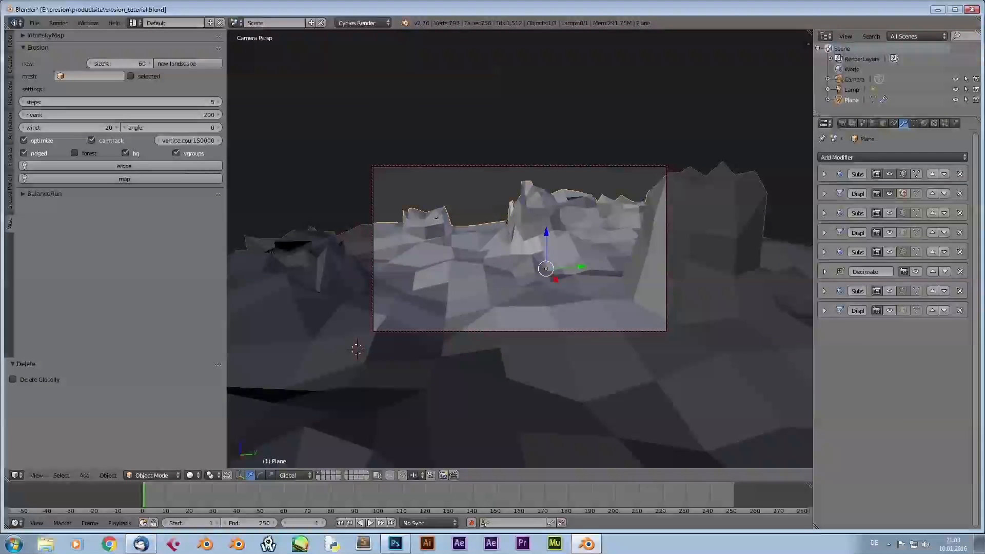
middle_drag(356, 348, 449, 277)
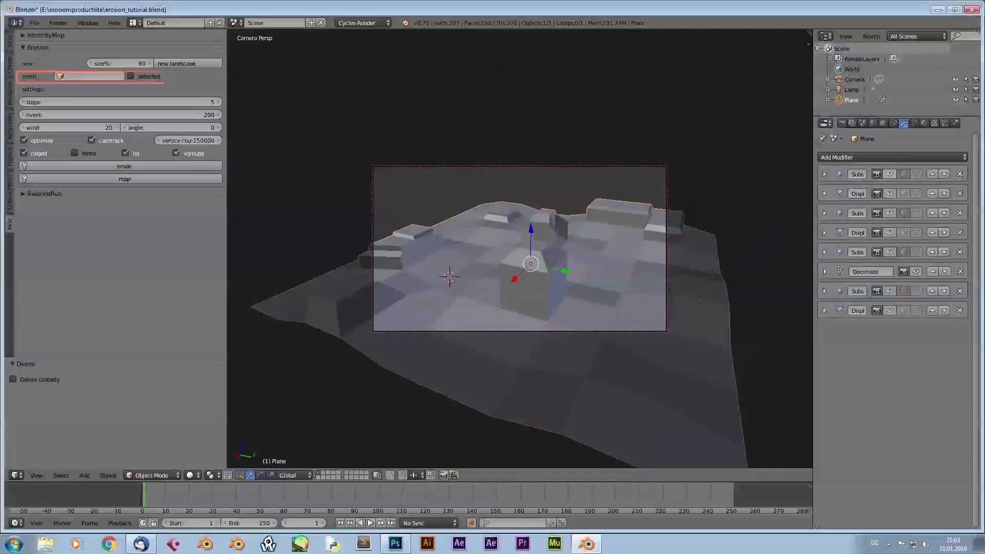
Step: Turn the plane's modifiers back on in the viewport, from the first Displace through Decimate to the last Displace
click(889, 193)
click(889, 213)
click(889, 233)
click(890, 252)
click(916, 271)
click(890, 291)
click(889, 311)
Step: Choose Plane as the mesh for the Erosion add-on
middle_drag(579, 287, 518, 287)
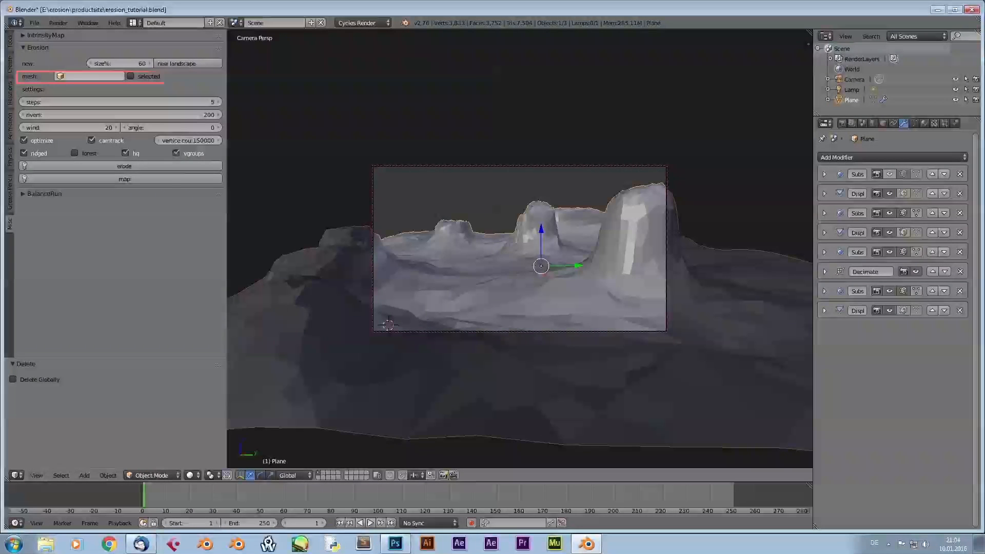
click(90, 76)
click(77, 111)
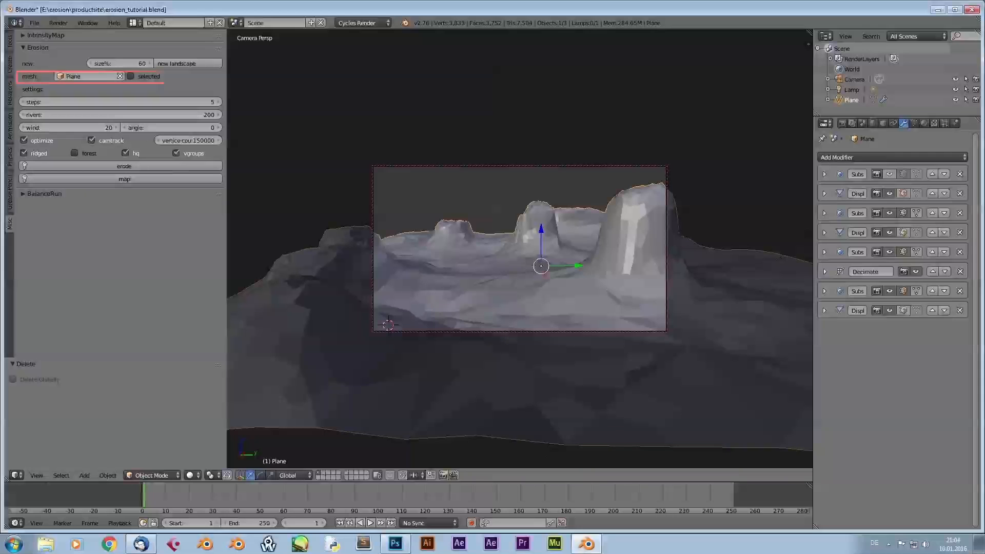
Step: Apply all Subsurf, Displace and Decimate modifiers of the plane in order, from first to last, until the stack is empty
click(824, 174)
click(854, 192)
click(824, 173)
click(844, 191)
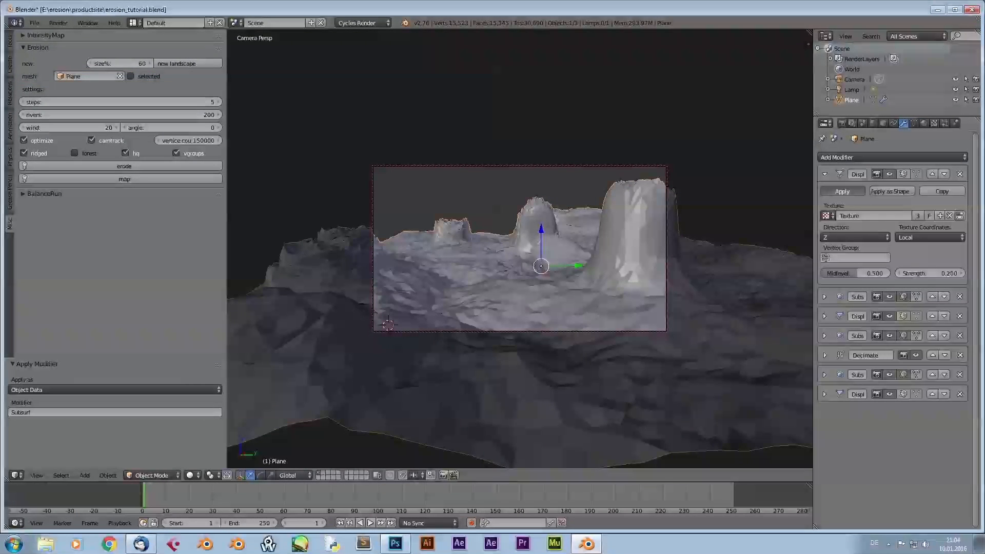
click(825, 174)
click(854, 192)
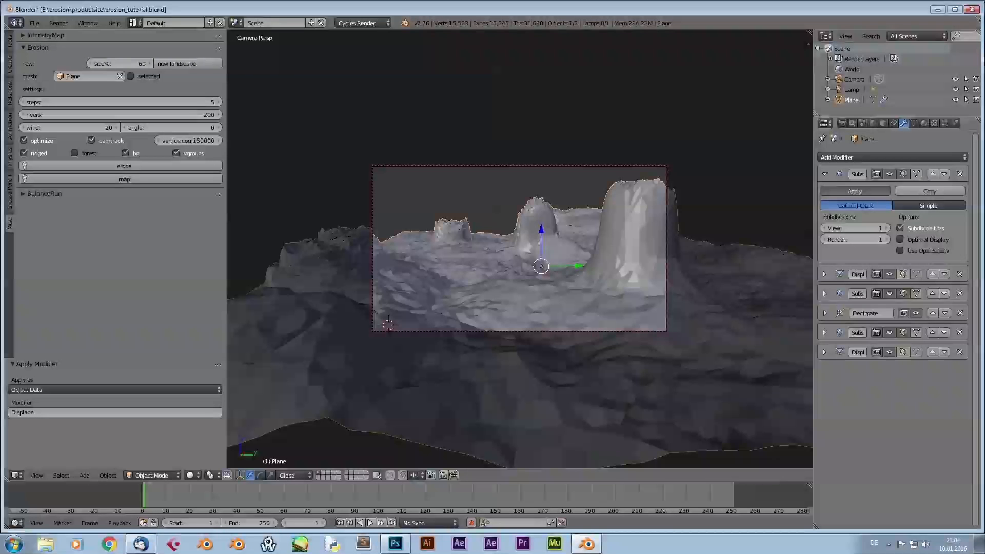
click(824, 174)
click(844, 191)
click(825, 174)
click(854, 192)
click(824, 173)
click(855, 191)
click(824, 174)
click(855, 191)
click(824, 174)
click(854, 191)
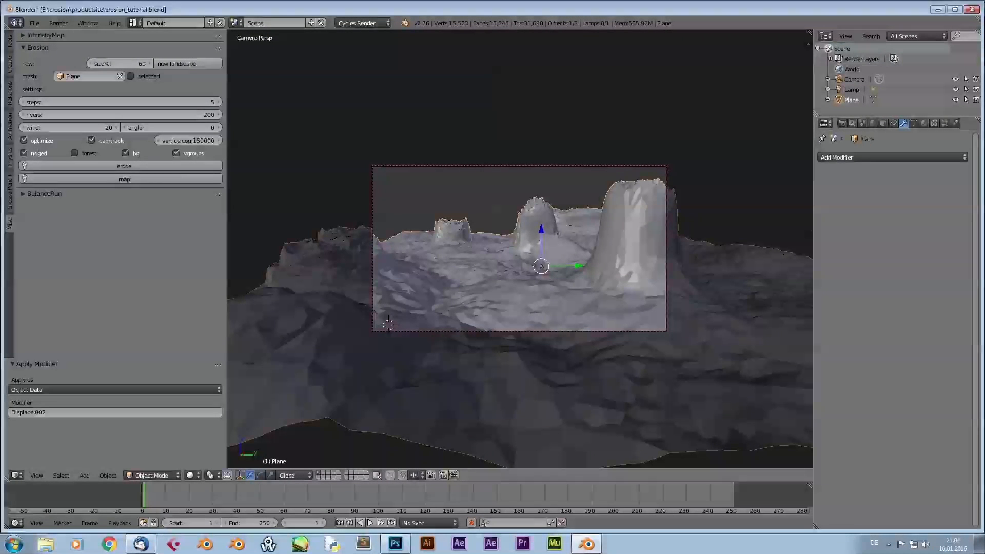
Step: Examine the plane's applied geometry in Edit Mode, and return to Object Mode
click(151, 474)
click(154, 447)
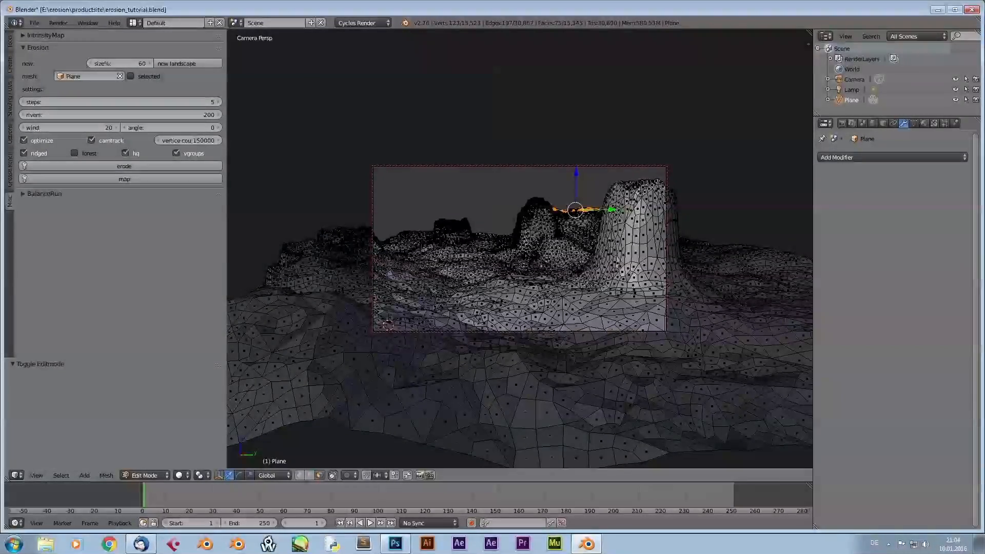
click(145, 475)
click(149, 465)
middle_drag(461, 308, 636, 299)
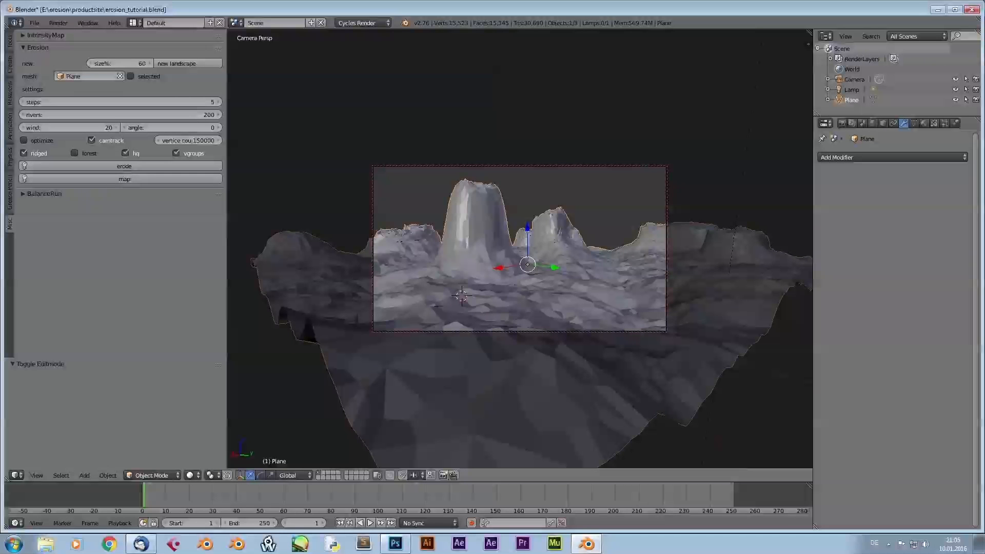
Step: Run the erosion on the plane with the optimize option off, and show the system console to follow its progress
click(88, 22)
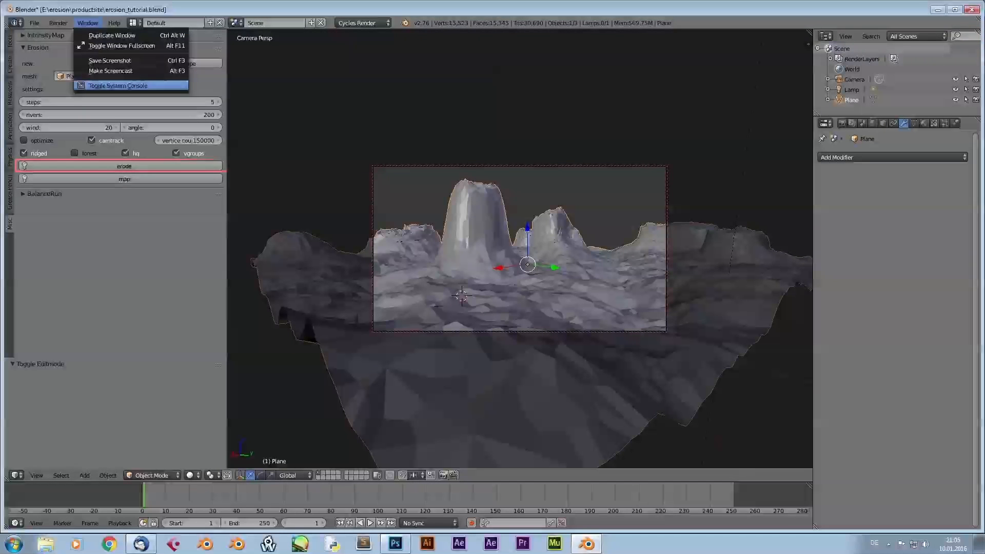
click(118, 85)
drag(257, 136, 757, 29)
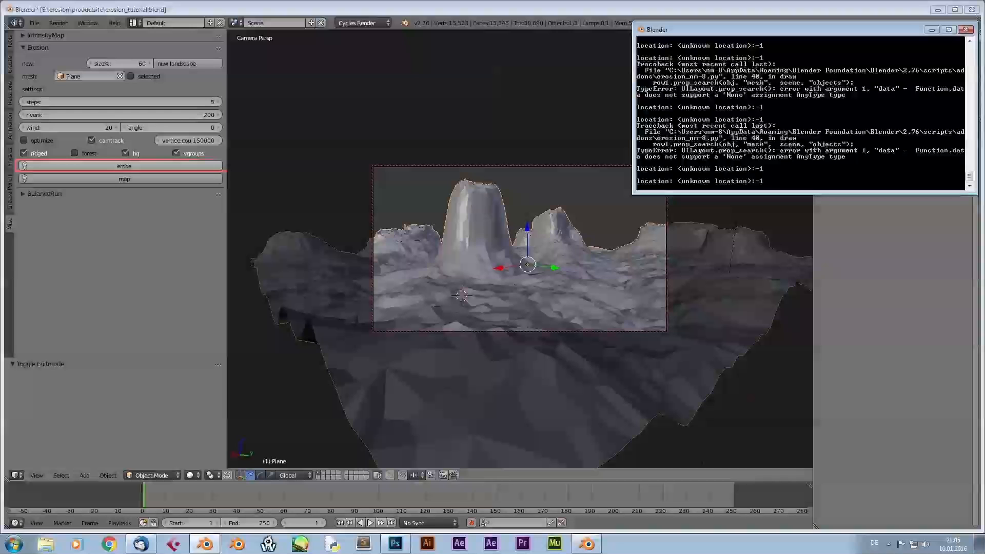
click(111, 167)
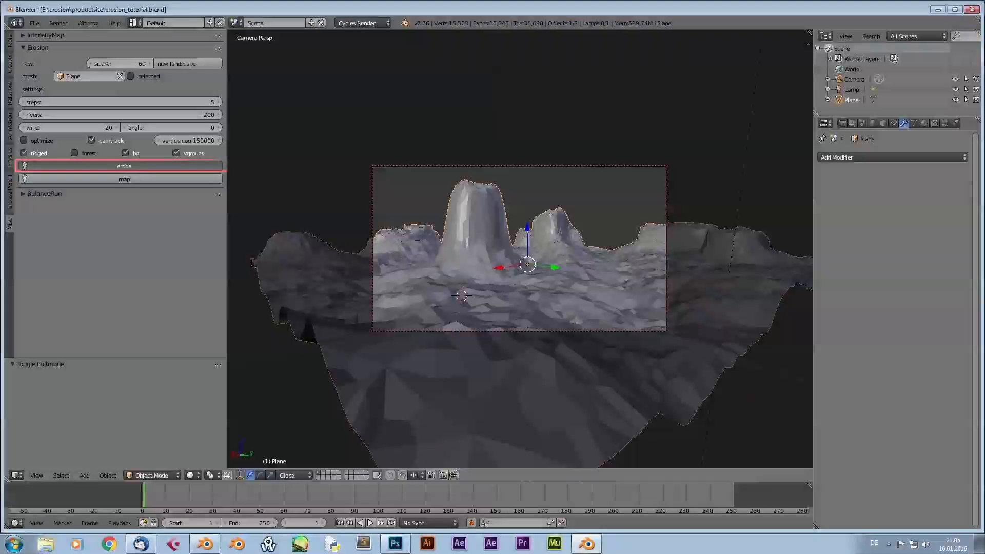
mouse_move(204, 544)
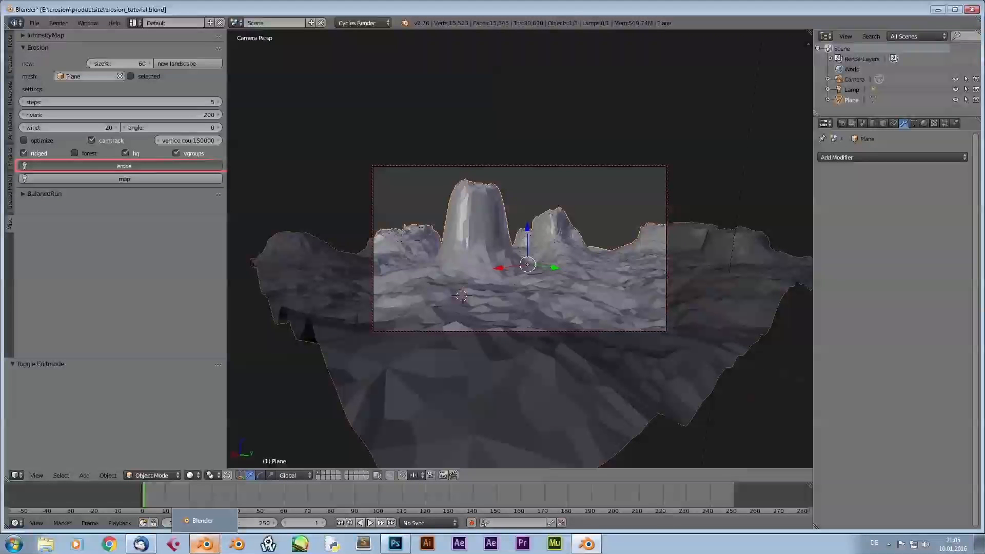
mouse_move(587, 543)
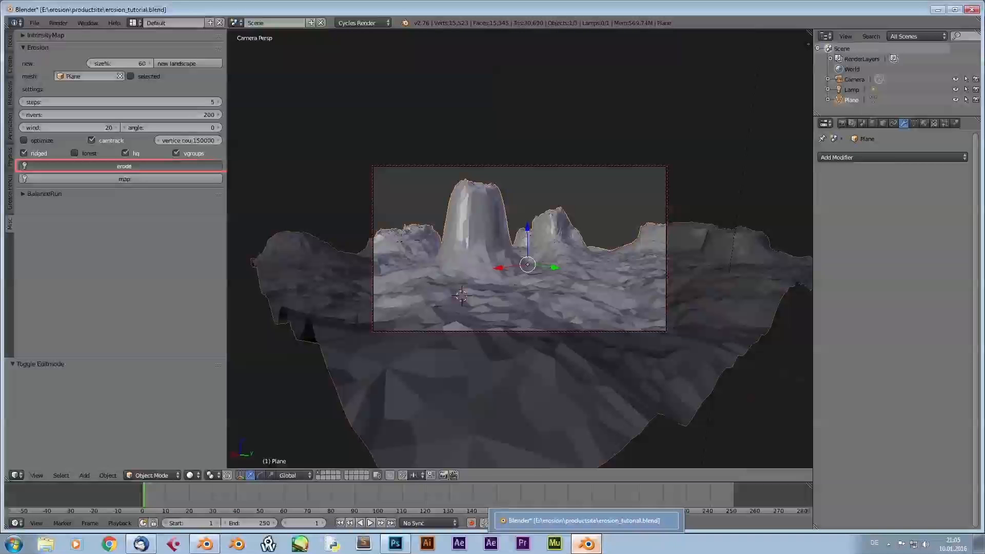
click(204, 544)
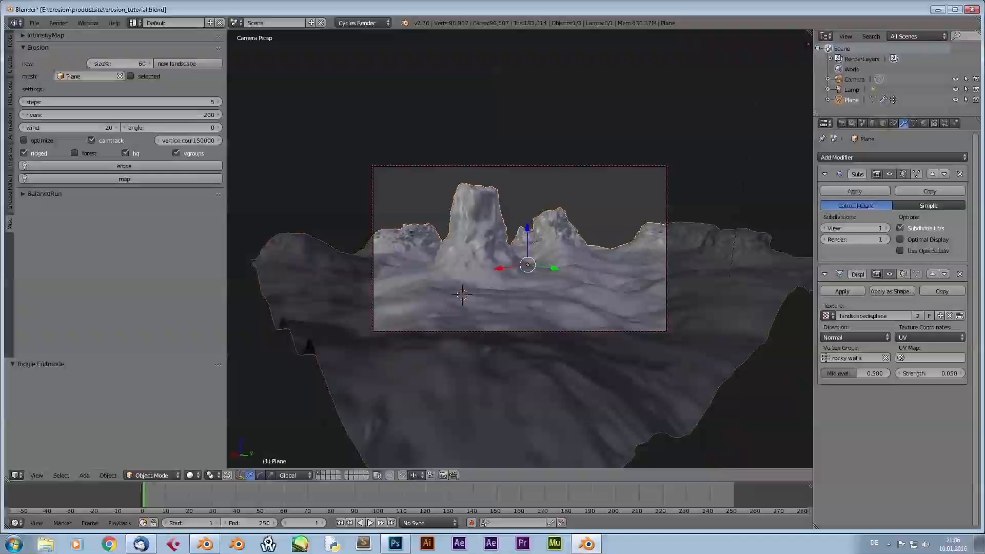
Step: Turn off the eroded plane's Subsurf modifier in the viewport and inspect the mesh in wireframe shading from several angles
click(889, 174)
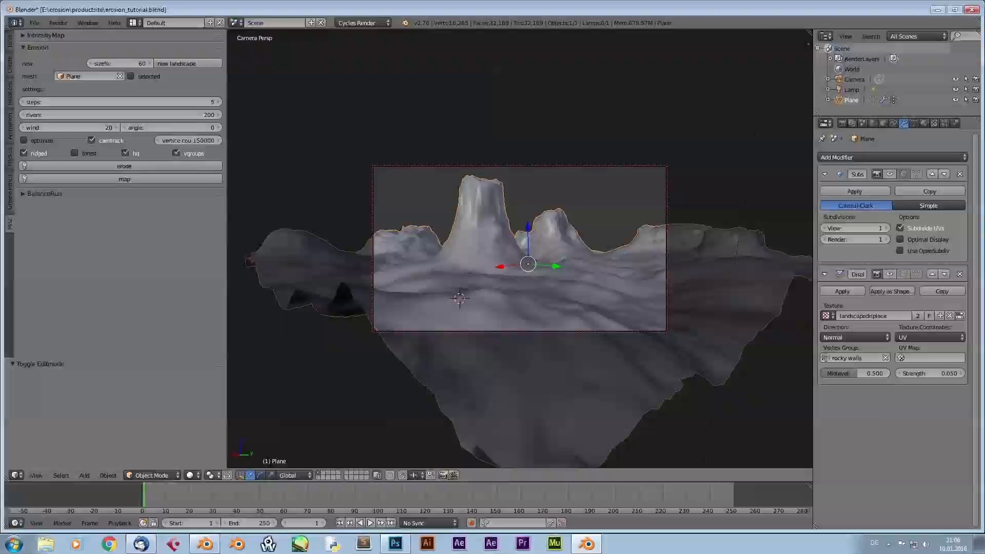
click(192, 475)
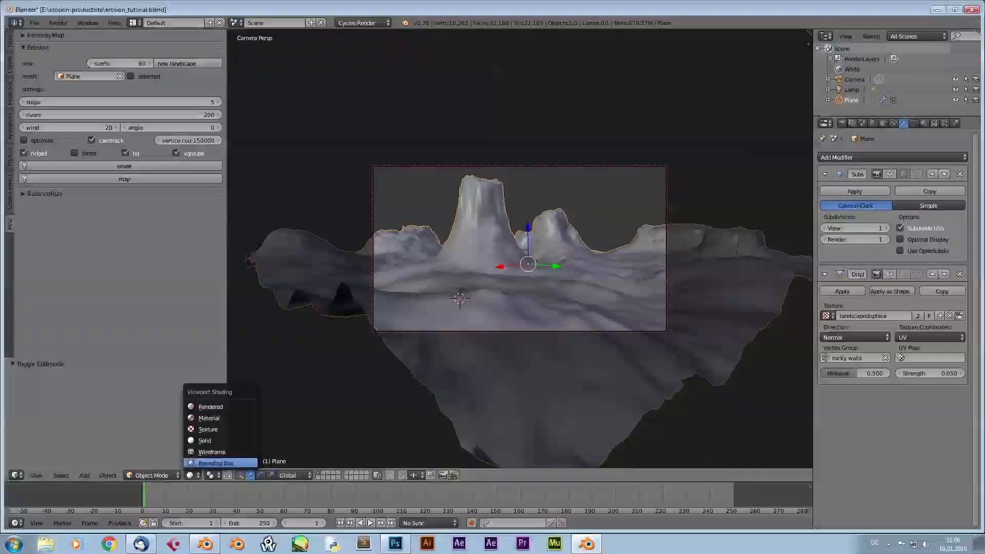
click(212, 452)
middle_drag(492, 246, 442, 333)
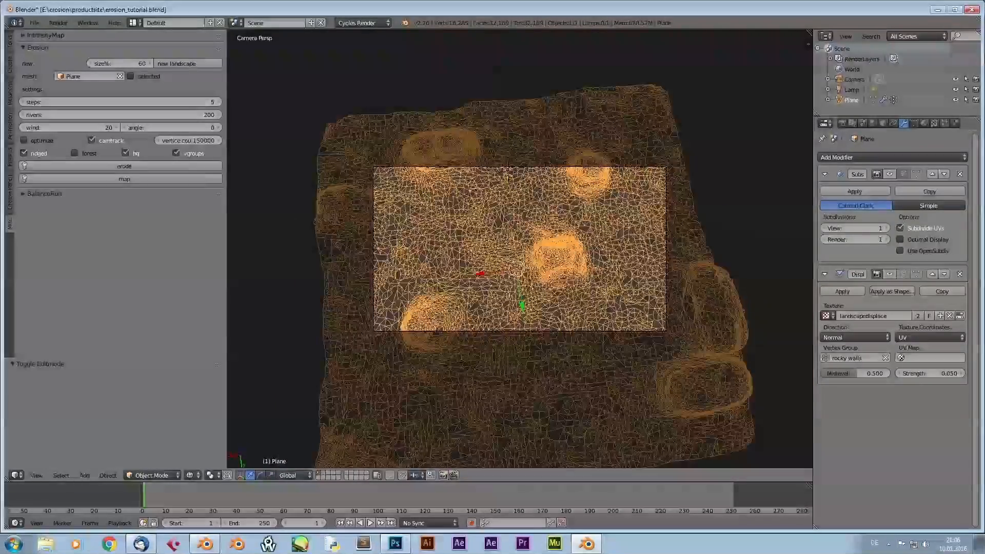
middle_drag(508, 174, 550, 191)
scroll(551, 191, down, 2)
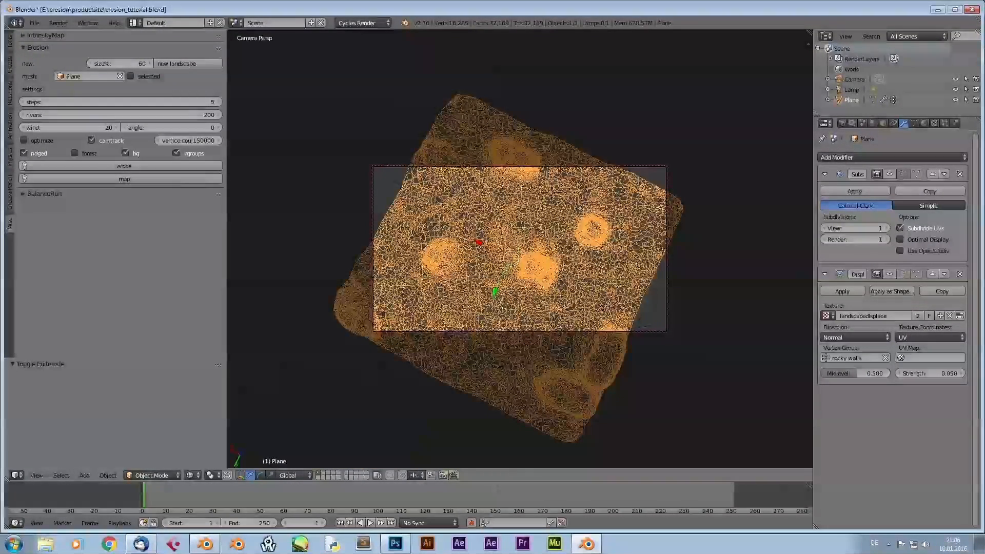
middle_drag(513, 266, 602, 157)
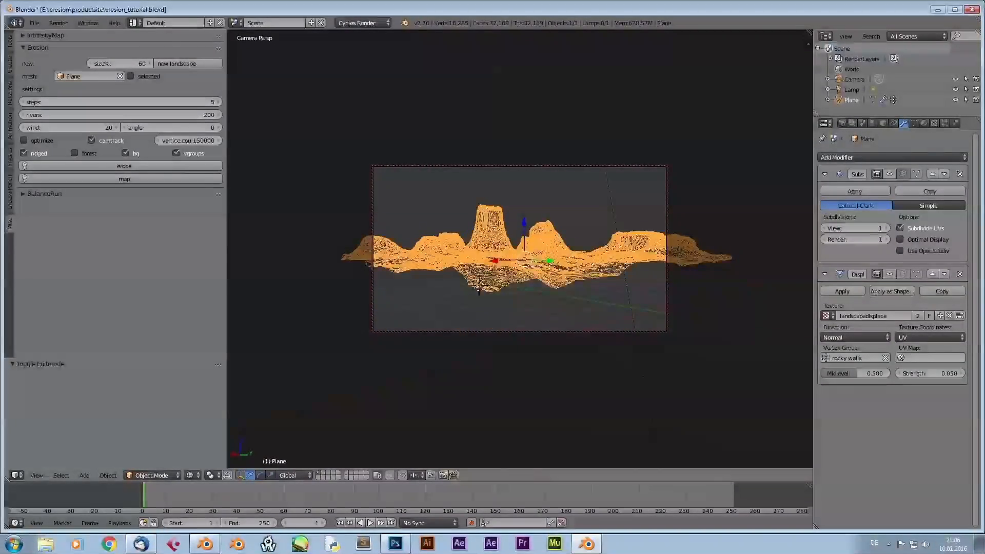
scroll(602, 156, up, 1)
scroll(519, 249, up, 1)
middle_drag(519, 248, 520, 254)
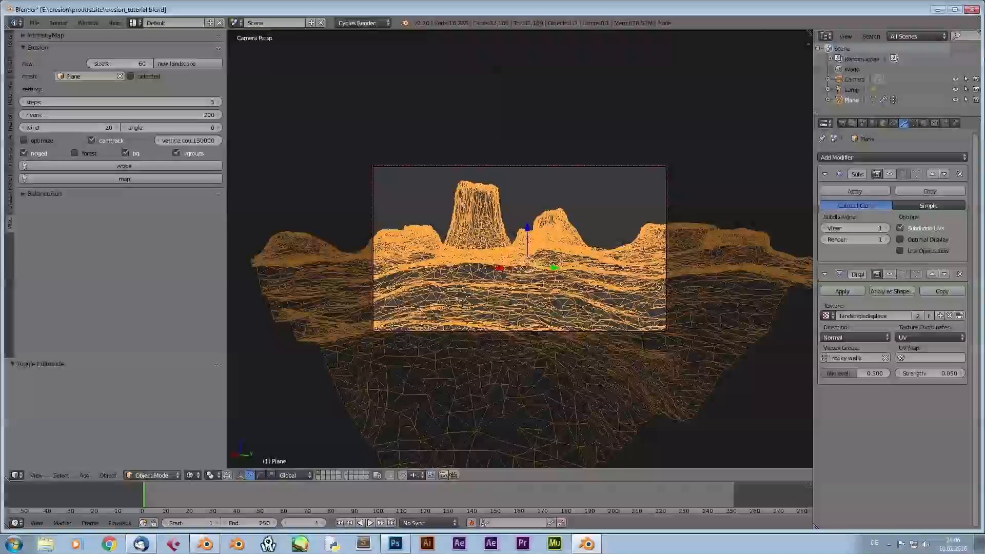
Step: Switch the viewport to solid shading and view the eroded landscape from a slightly different angle
click(151, 475)
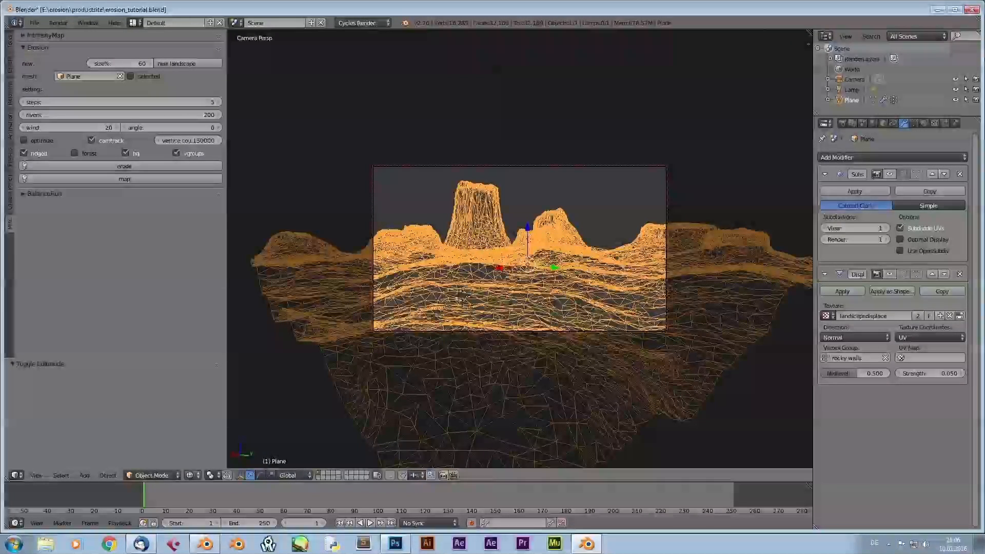
click(192, 475)
click(216, 428)
middle_drag(518, 308, 464, 310)
middle_drag(568, 279, 461, 292)
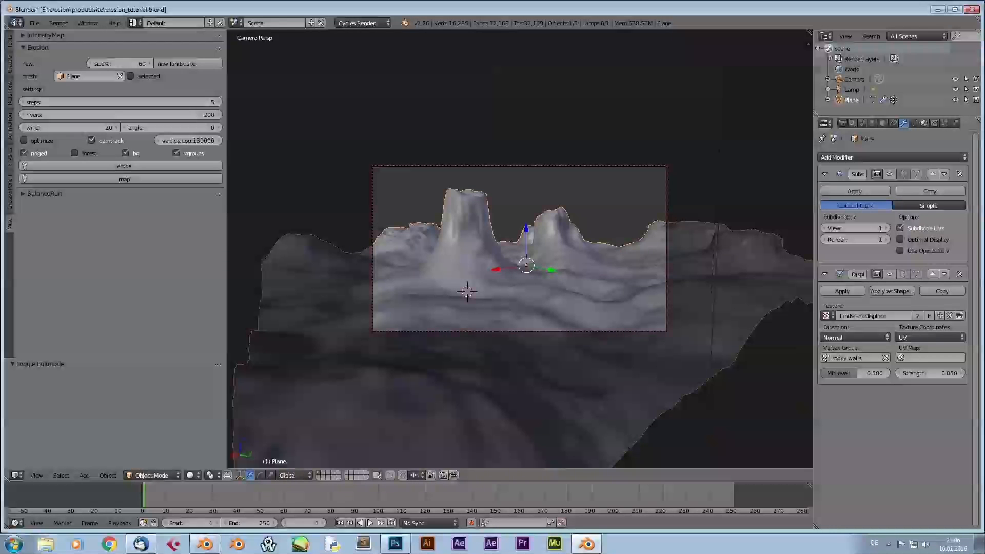
Step: Create a new material for the plane and expand its surface settings
click(923, 123)
click(879, 191)
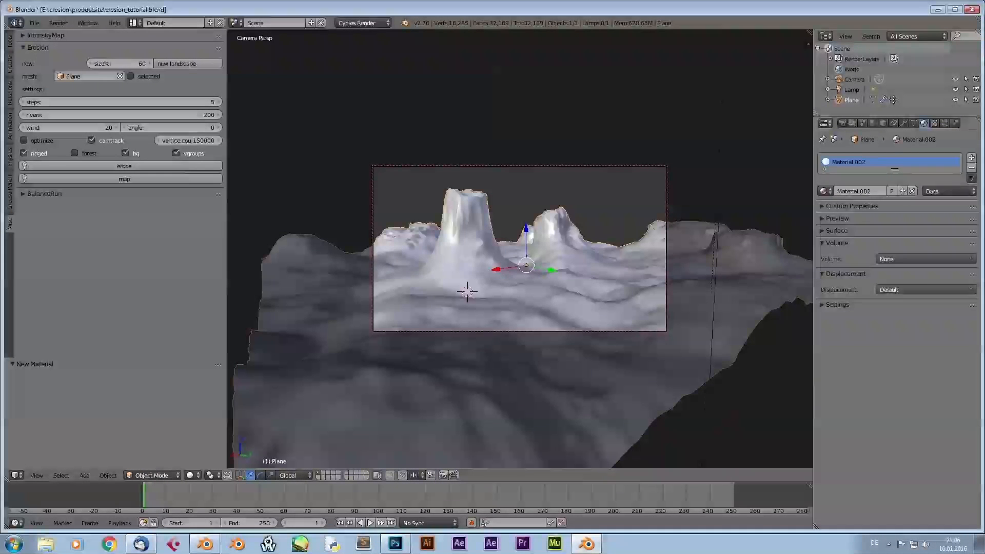
click(836, 231)
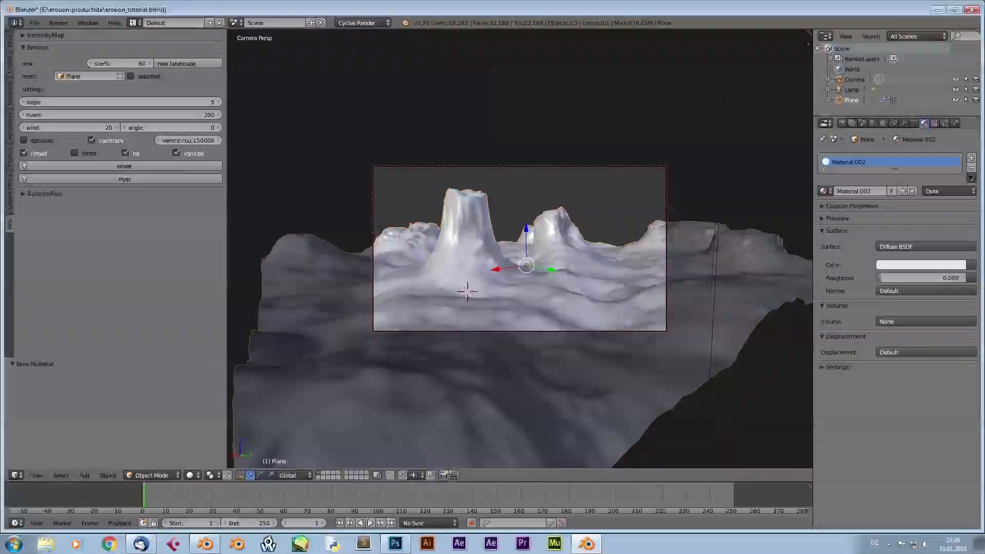
Step: Split the 3D viewport, turn the new area into a Node Editor without its sidebar, and frame all material nodes
drag(809, 33, 647, 41)
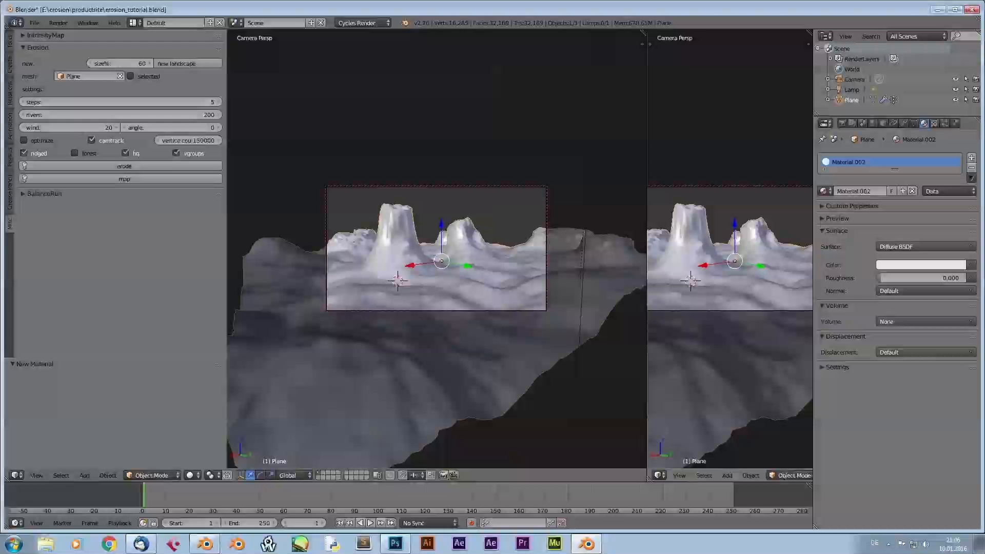
click(658, 475)
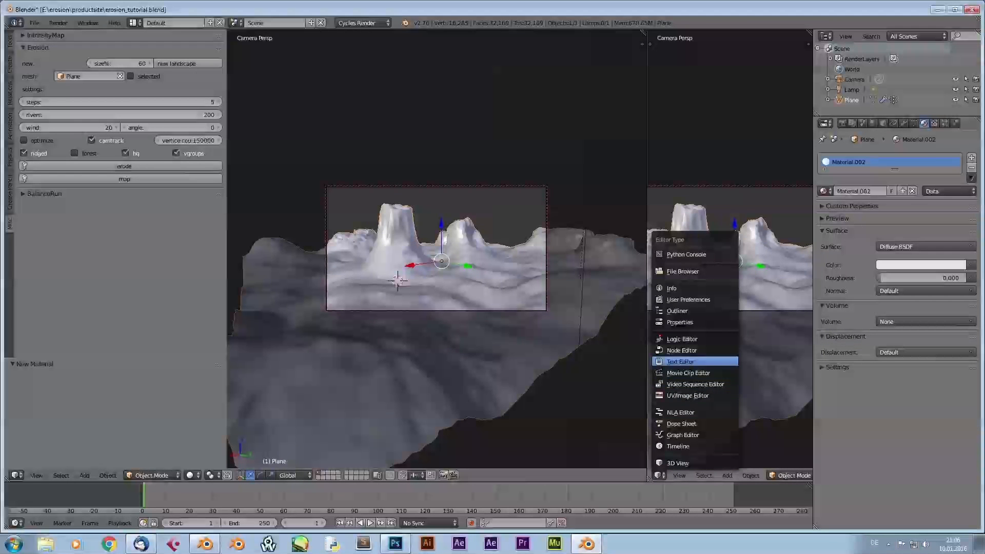
click(682, 350)
key(n)
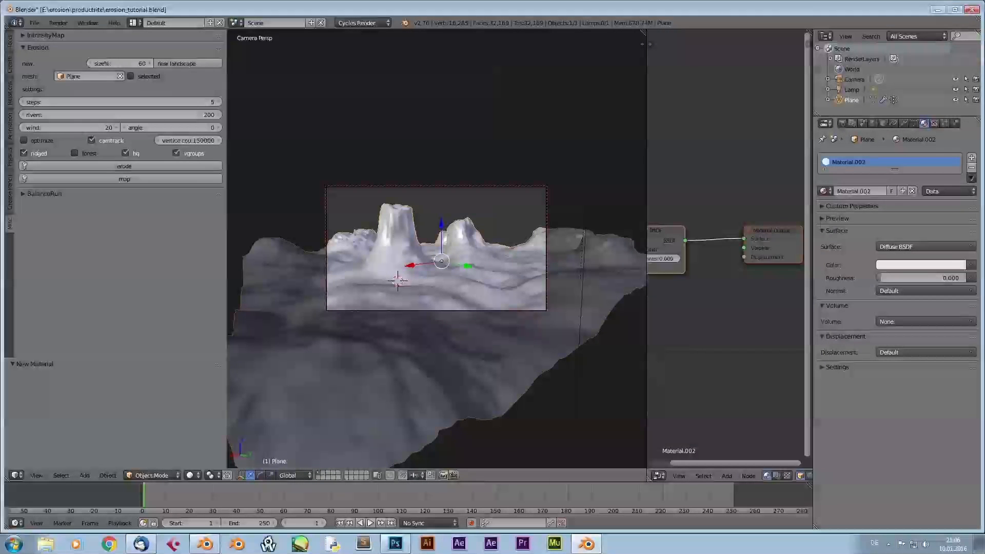
key(Home)
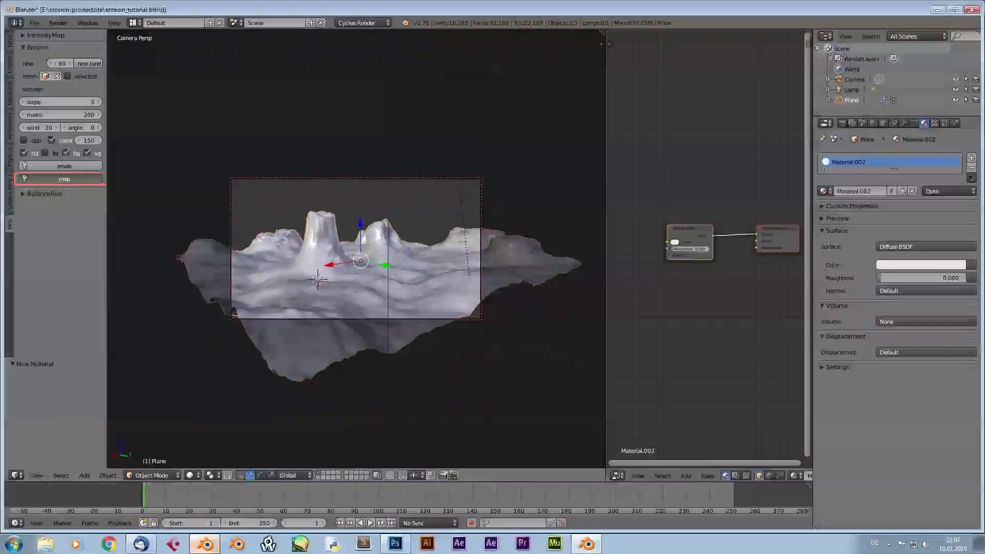
key(alt+Tab)
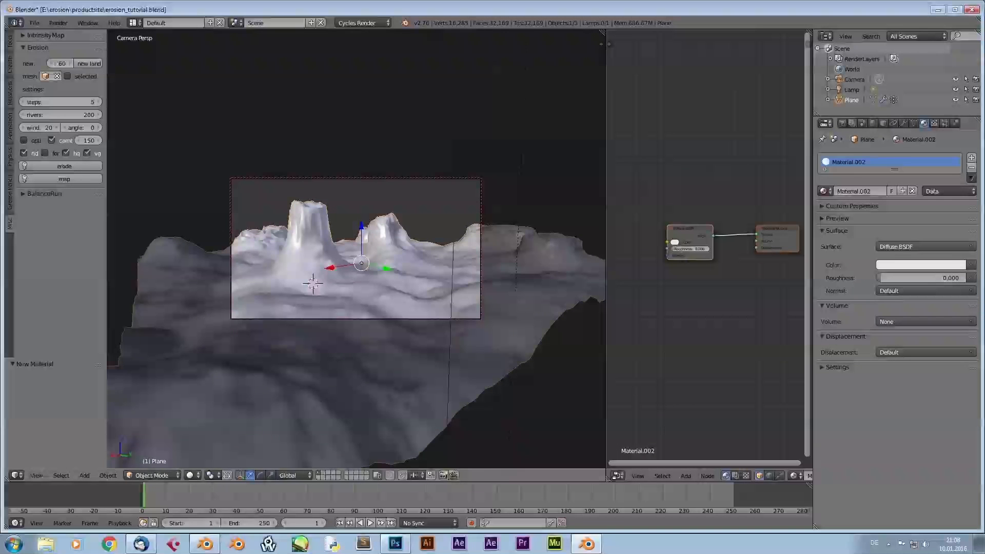
Step: Show the plane's mesh data with its UV maps, then add an Image Texture node feeding the Diffuse shader's color
click(913, 123)
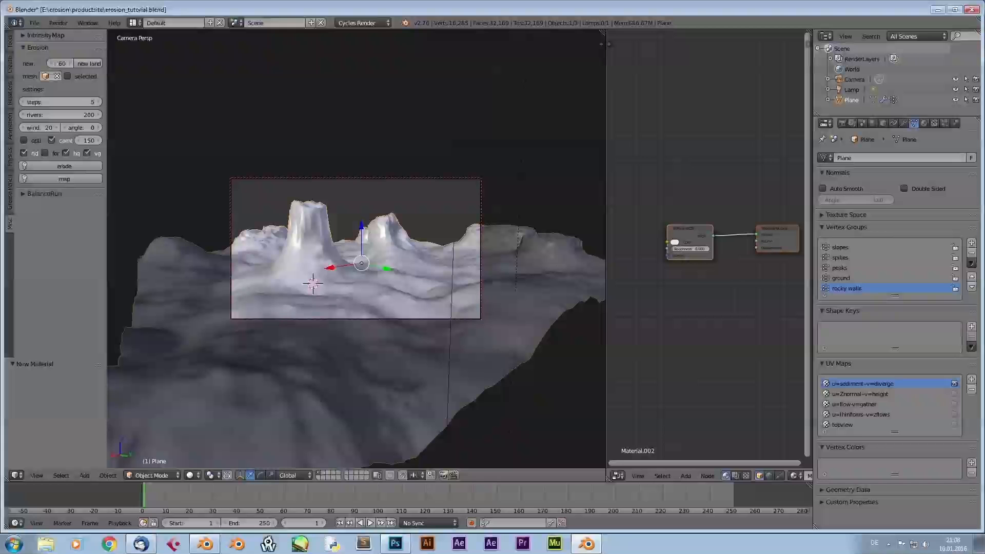
middle_drag(638, 242, 698, 242)
scroll(698, 242, down, 5)
click(686, 476)
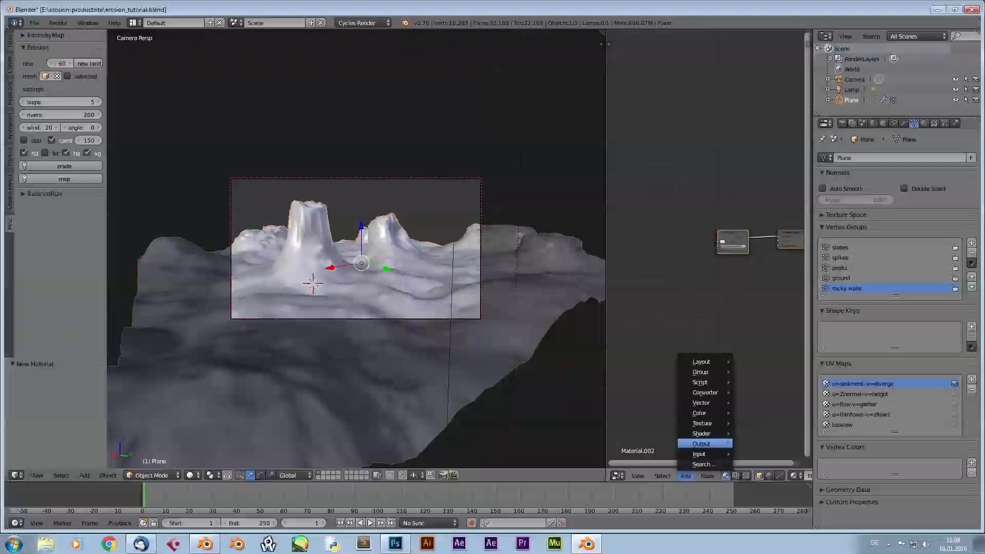
mouse_move(705, 433)
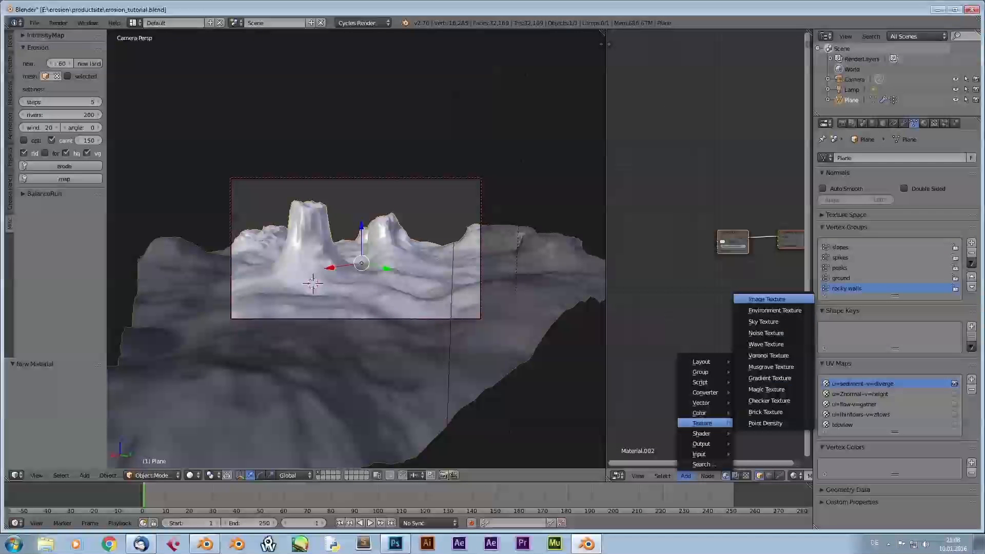
click(766, 299)
drag(668, 234, 717, 241)
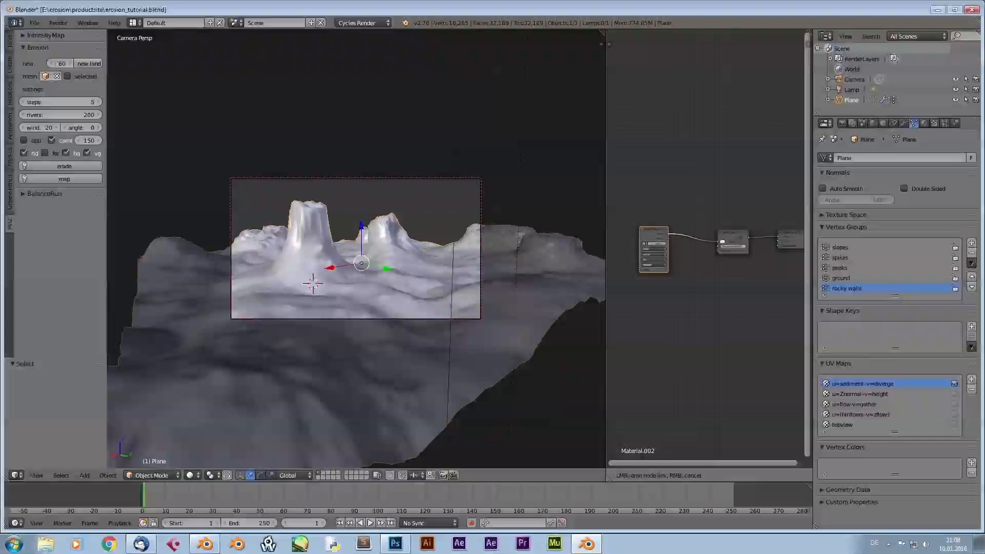
Step: Load tunis3.jpg into the Image Texture node, browsing the files as thumbnails
click(659, 244)
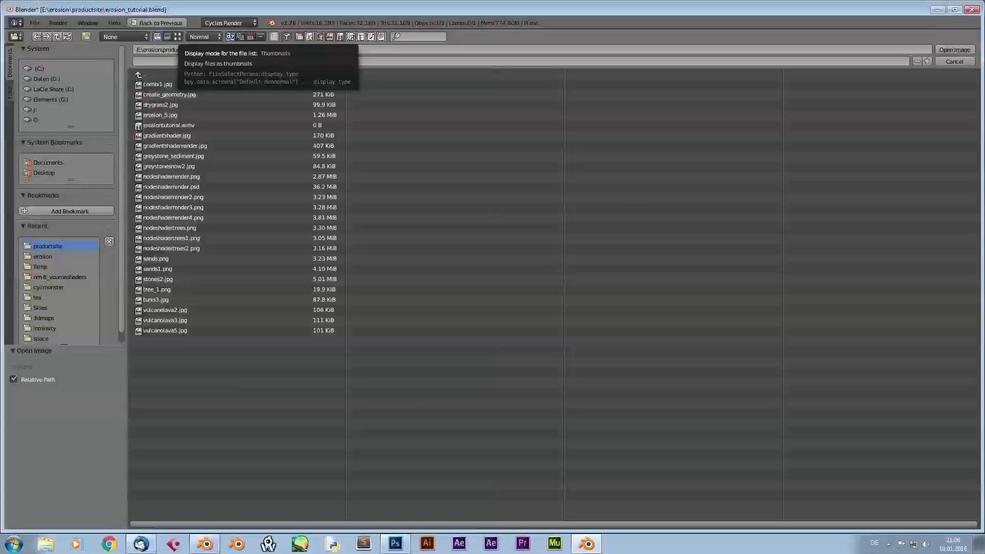
click(177, 36)
click(324, 279)
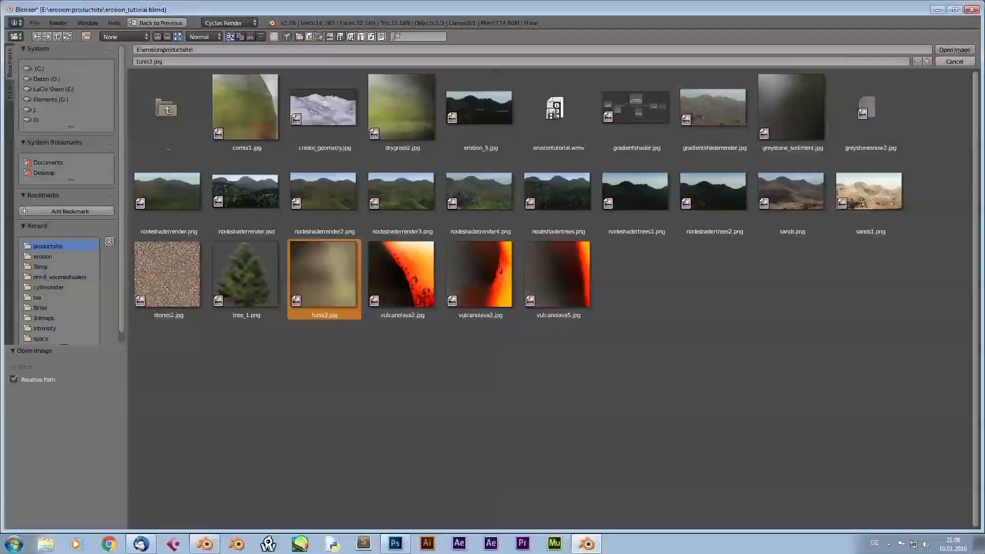
click(954, 50)
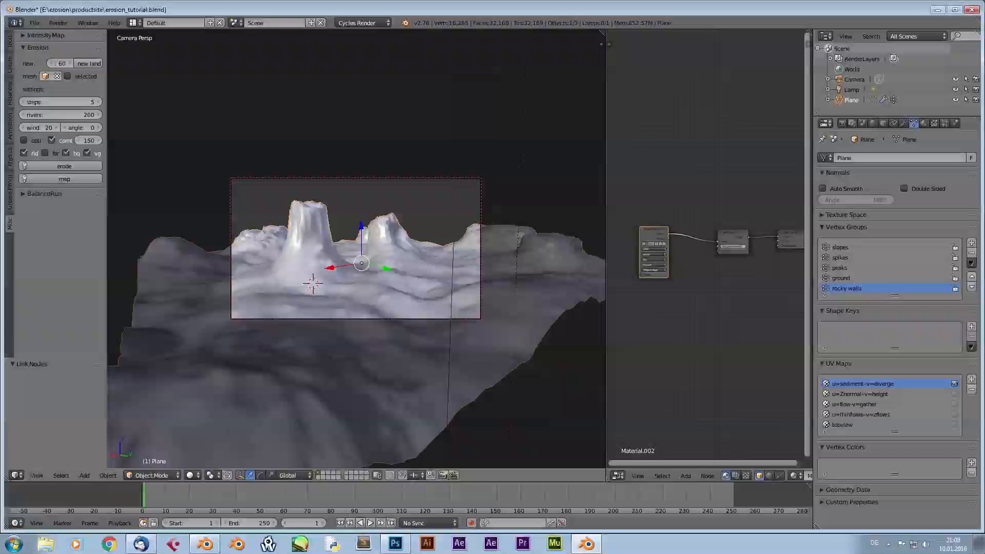
Step: Add a UV Map node beside the Image Texture node and connect its UV output to the texture's Vector input
middle_drag(677, 267, 717, 260)
drag(694, 226, 727, 229)
click(686, 476)
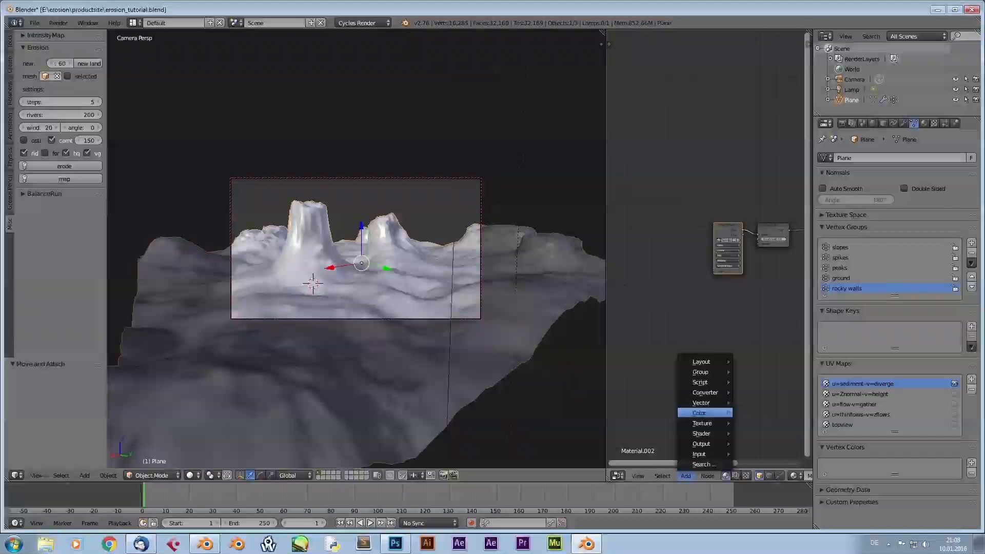
mouse_move(713, 454)
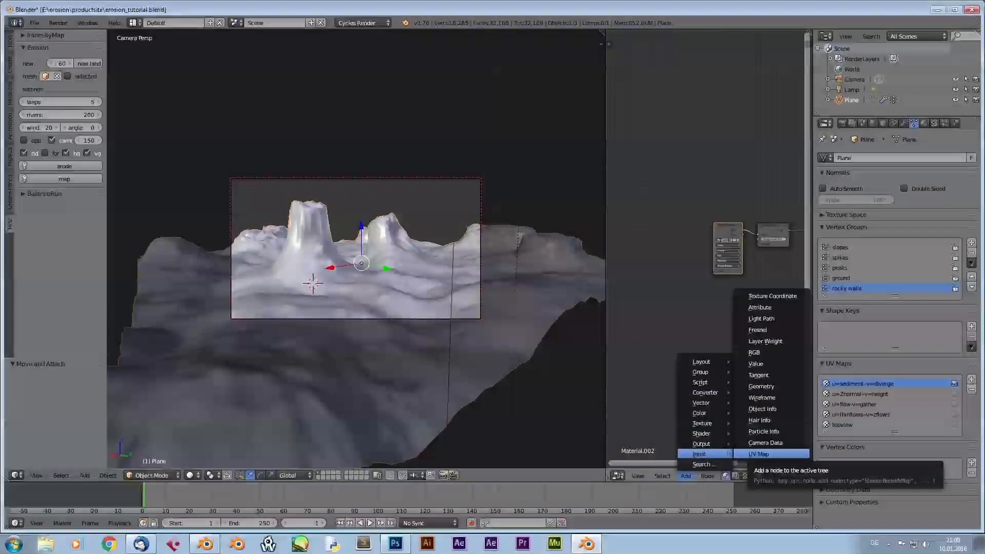
click(759, 454)
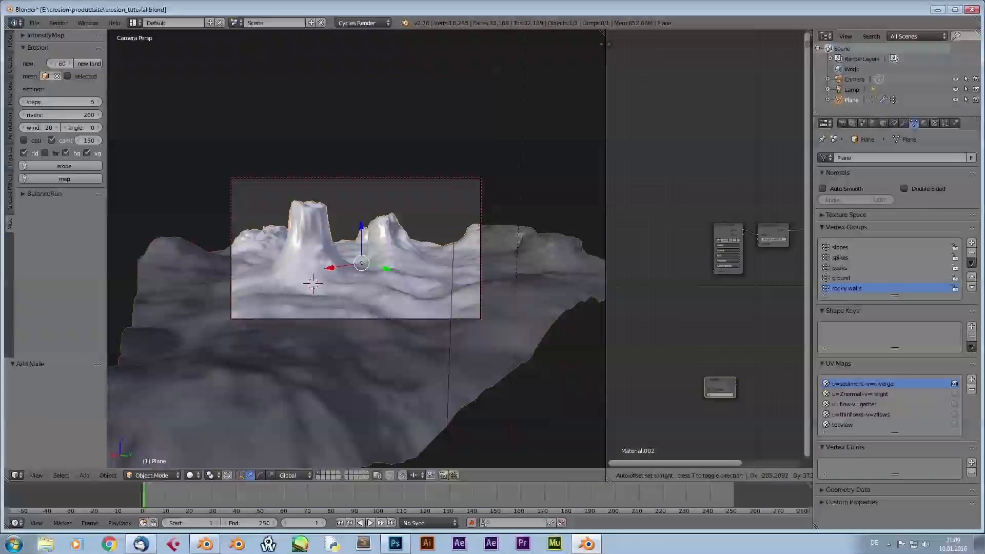
click(665, 252)
drag(681, 252, 713, 268)
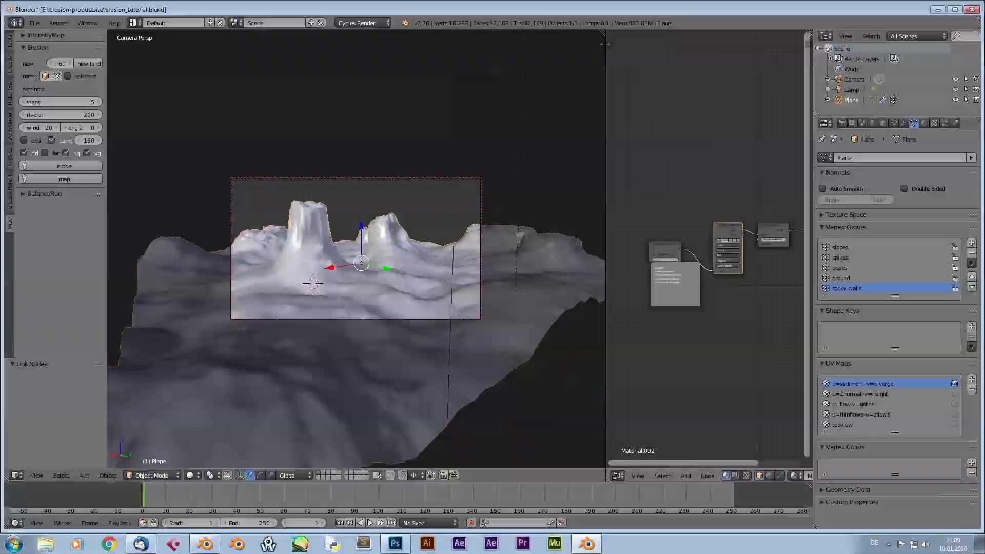
Step: Set the UV Map node to the u=flow-v=gather map
scroll(657, 267, up, 4)
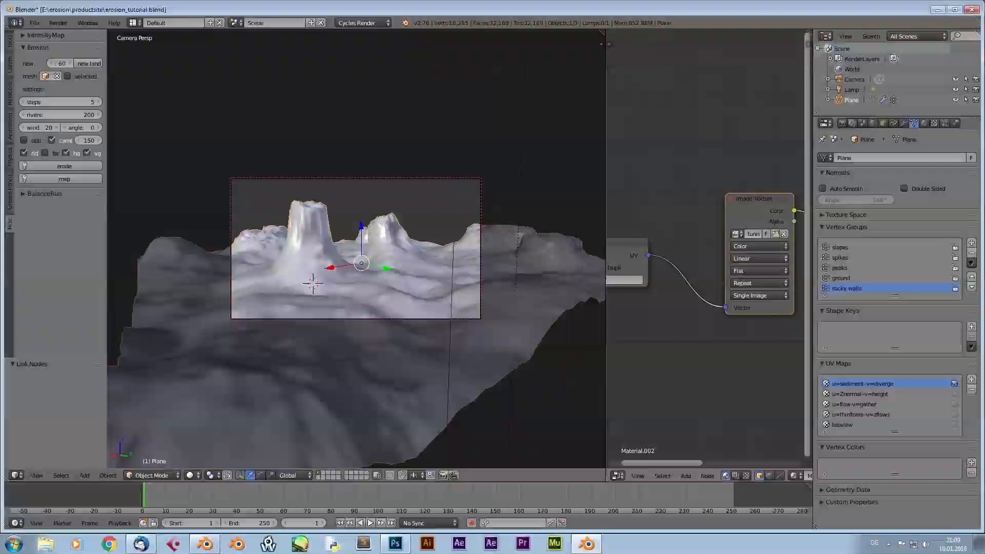
scroll(703, 241, up, 1)
click(680, 255)
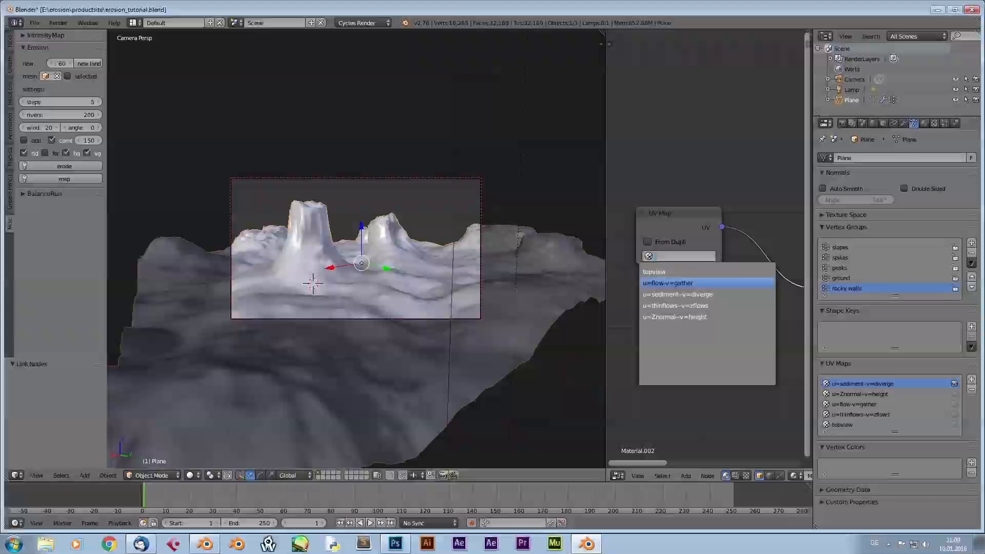
key(Return)
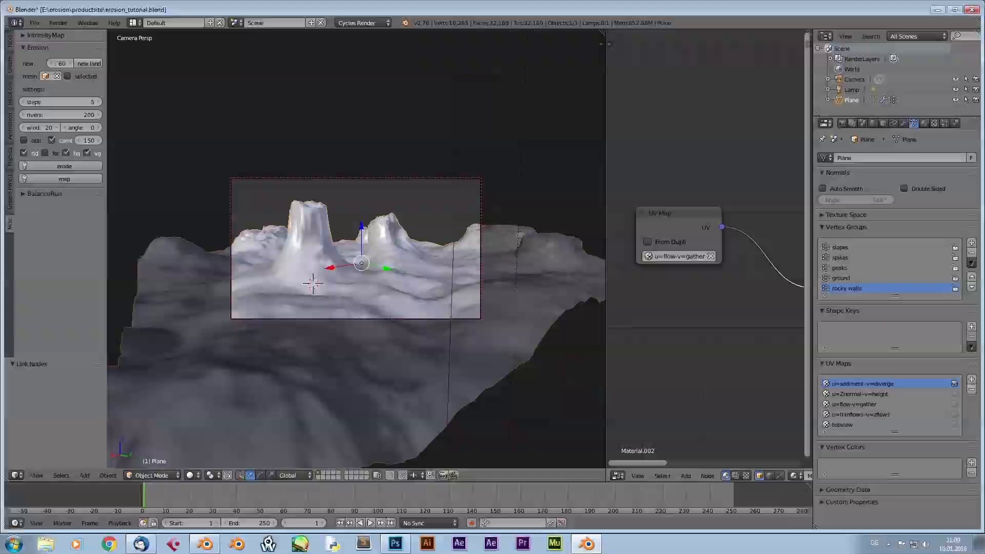
Step: Switch the viewport to rendered shading, move the UV Map node closer to the texture node, and inspect the textured landscape from several angles
click(211, 406)
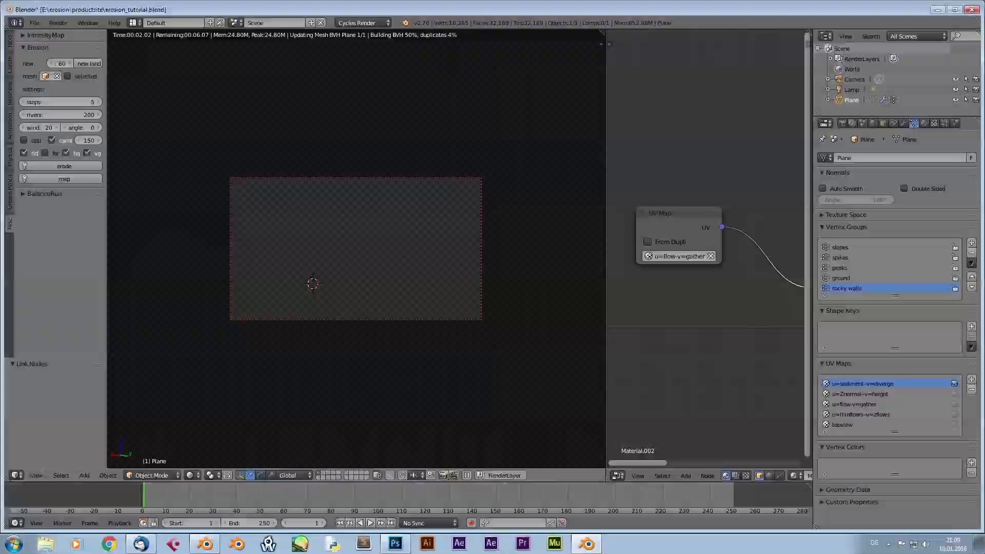
click(509, 358)
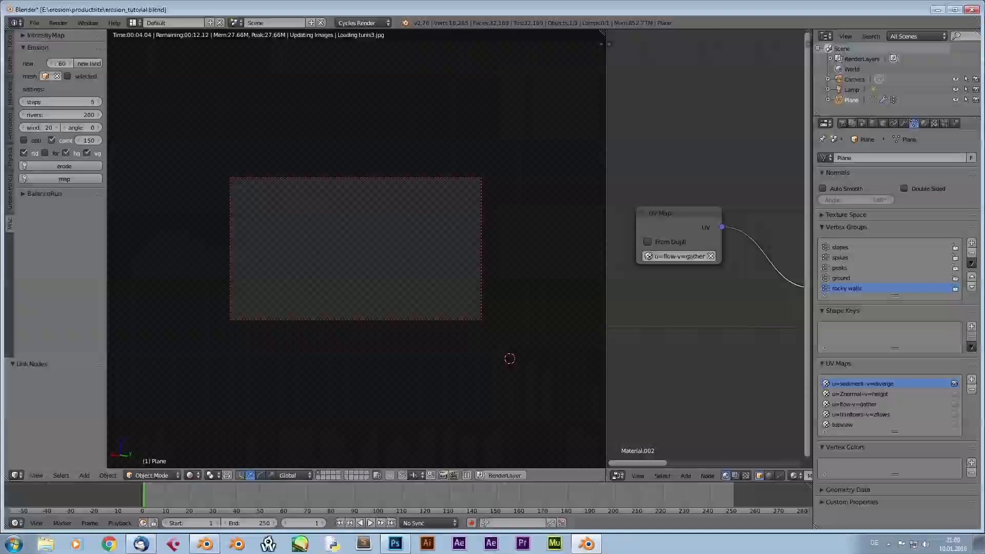
middle_drag(510, 358, 510, 384)
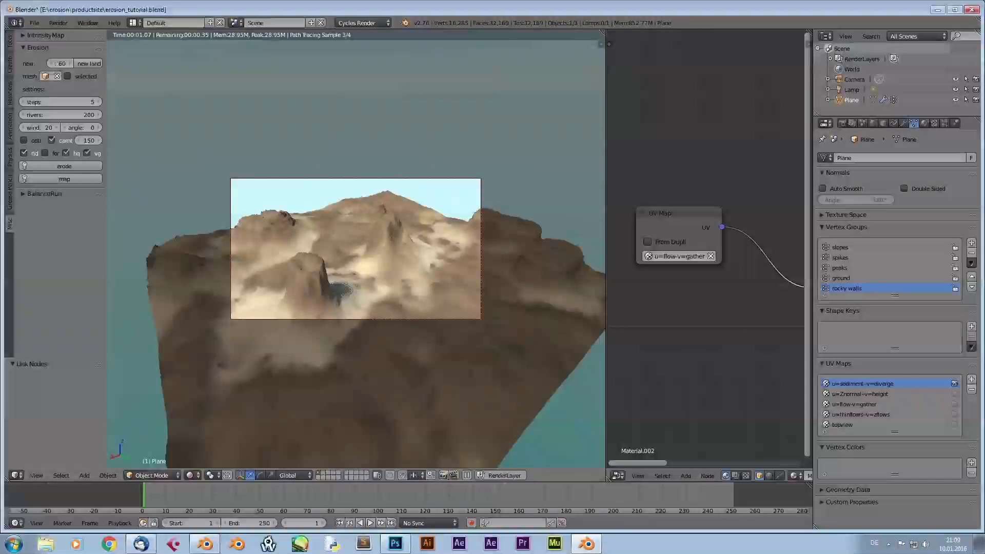
middle_drag(759, 308, 626, 288)
scroll(704, 244, down, 2)
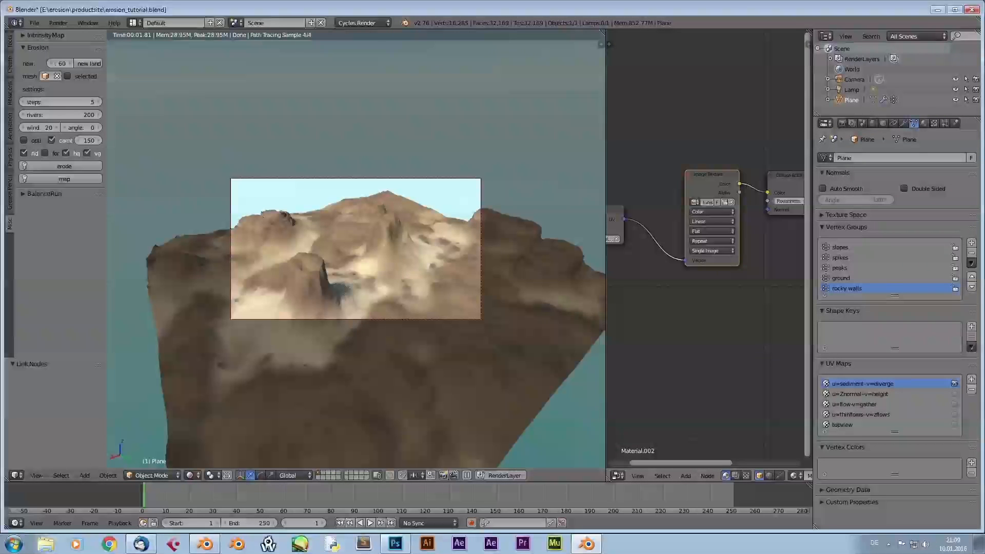
drag(614, 226, 664, 263)
middle_drag(400, 307, 370, 230)
scroll(370, 231, up, 4)
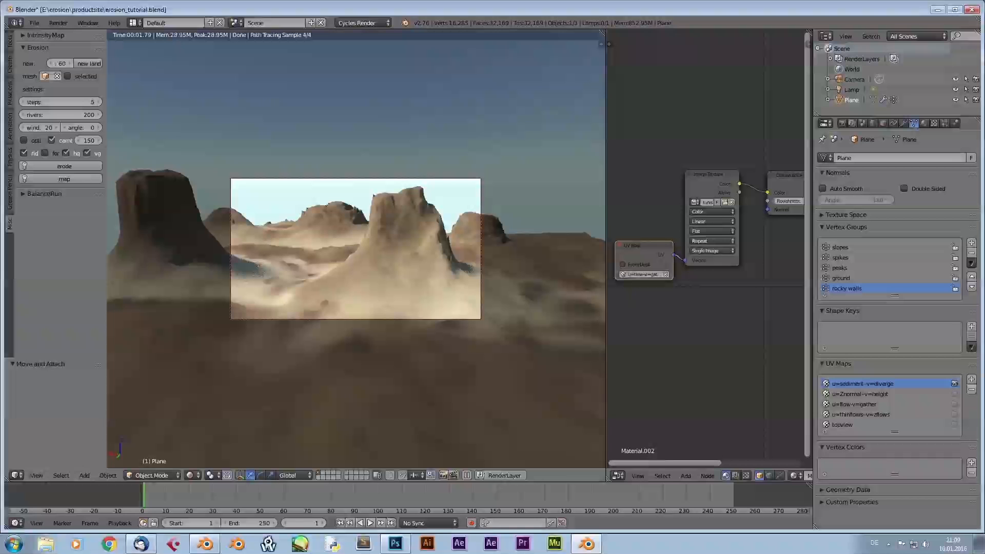
middle_drag(369, 241, 354, 247)
scroll(354, 248, down, 4)
Step: Set the UV Map node to u=sediment-v=diverge and inspect the rendered landscape near and far
click(643, 275)
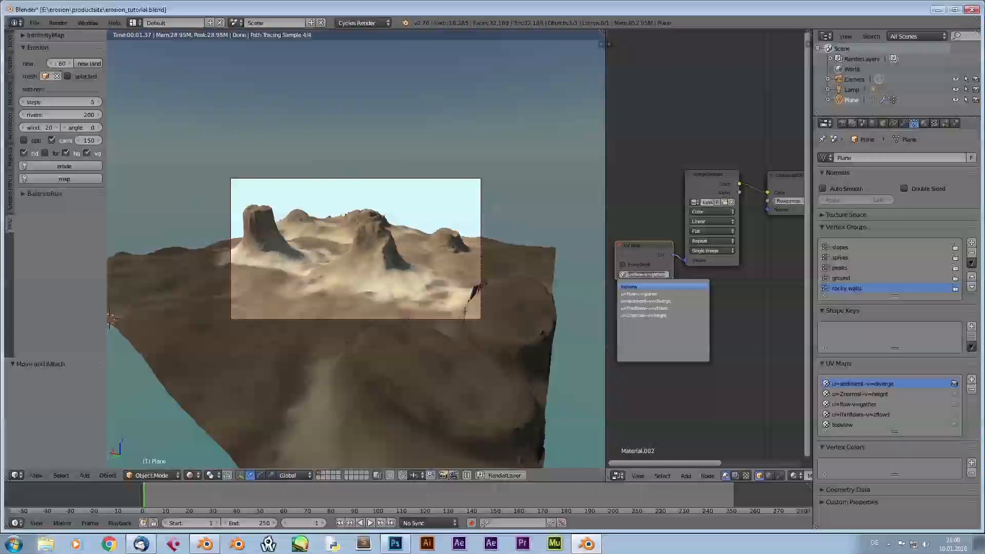
click(645, 301)
middle_drag(370, 287, 398, 287)
middle_drag(112, 343, 192, 410)
scroll(192, 410, up, 5)
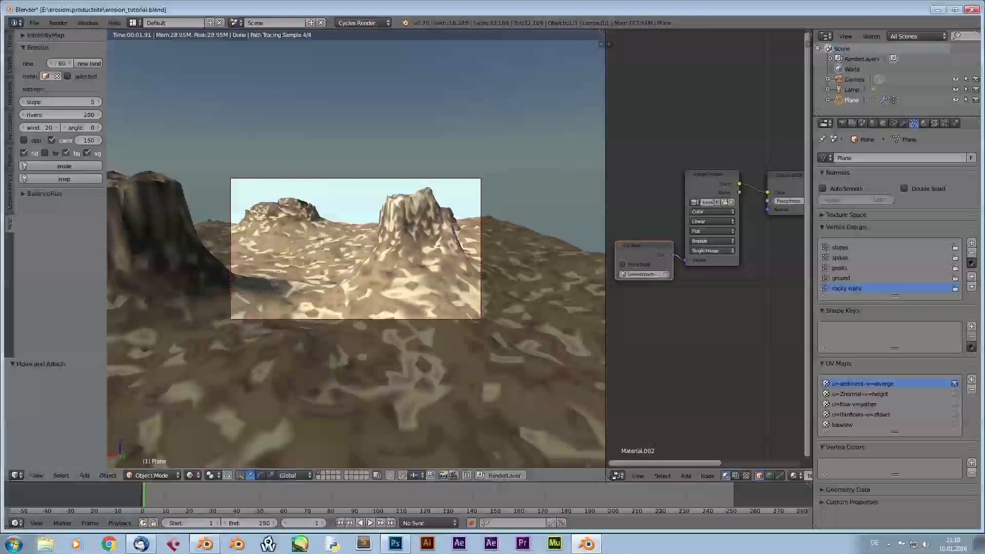
scroll(356, 249, down, 3)
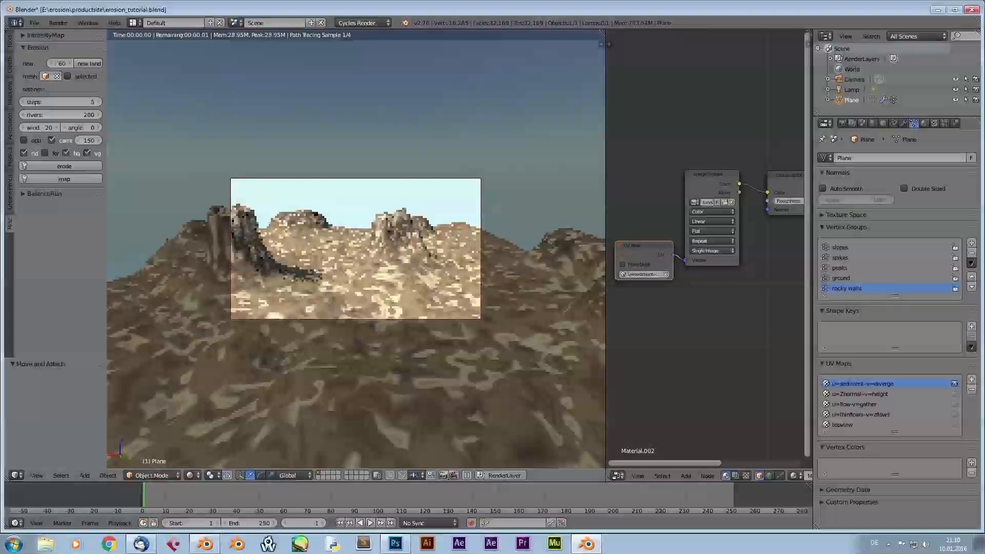
Step: Set the UV Map node to u=thinflows-v=zflows and inspect the rendered landscape from different angles and distances
click(643, 274)
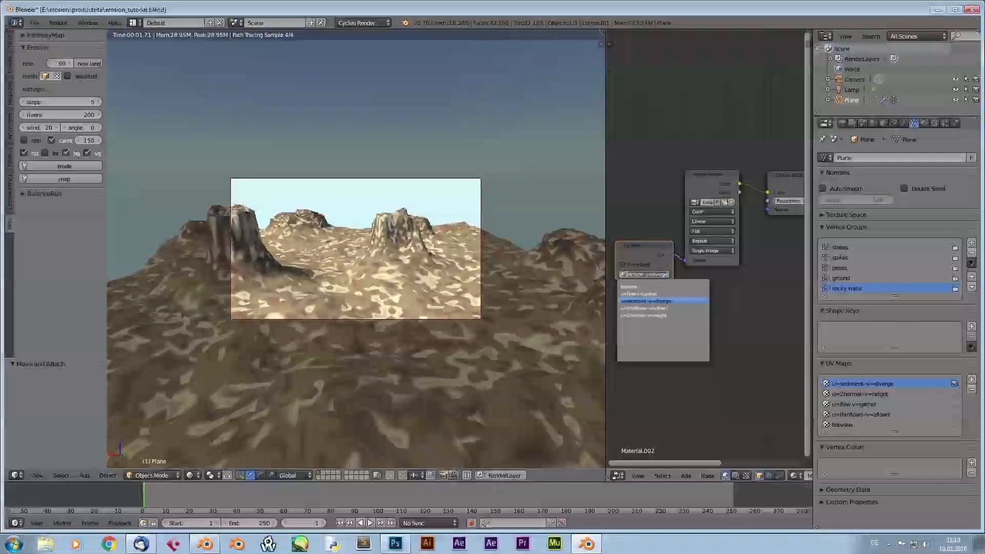
click(649, 303)
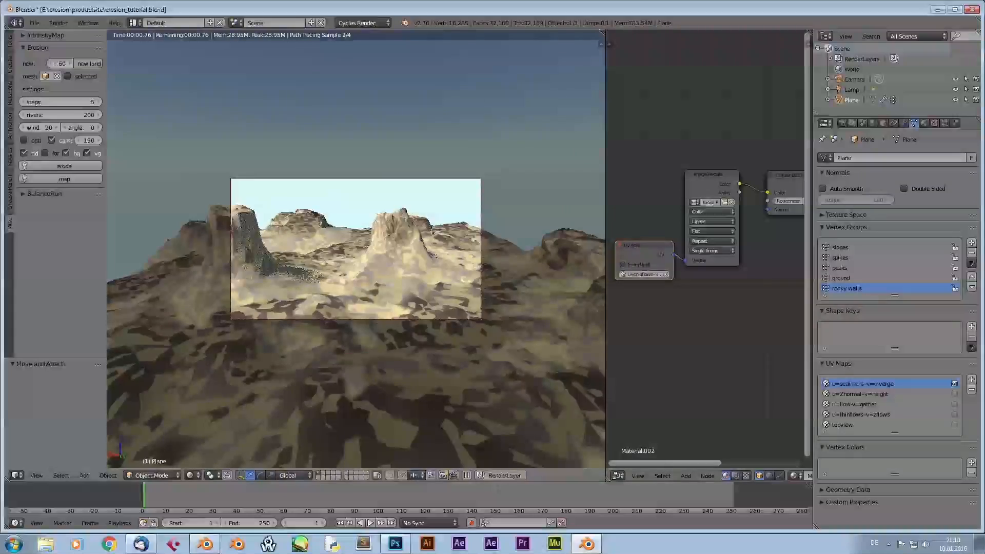
middle_drag(356, 308, 328, 308)
middle_drag(420, 187, 259, 108)
scroll(300, 213, down, 2)
scroll(339, 105, up, 3)
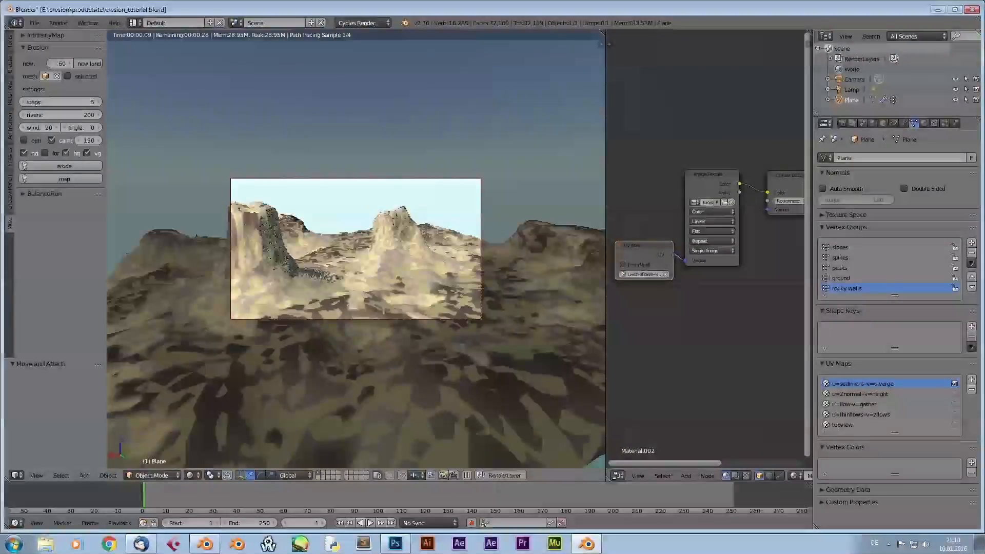
scroll(259, 107, down, 2)
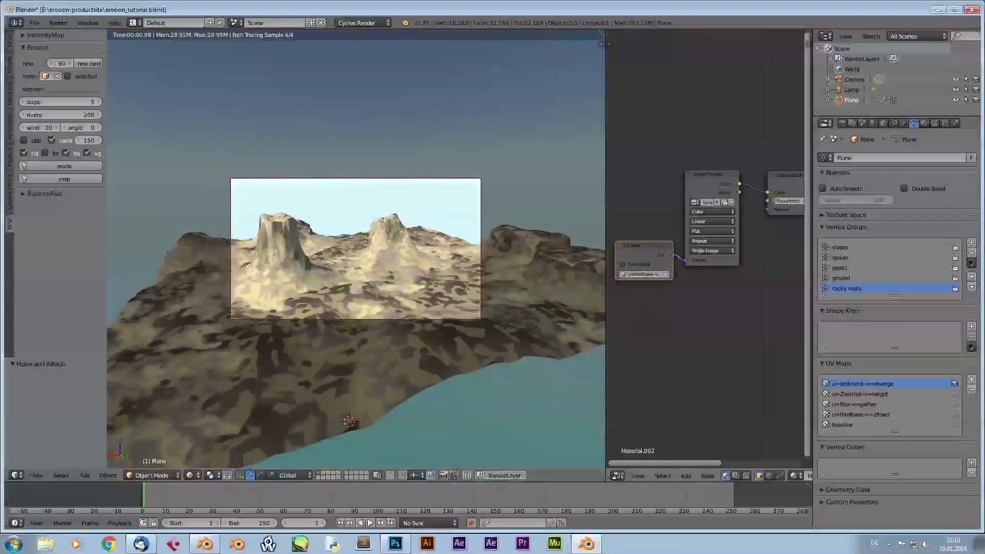
Step: Set the UV Map node to u=Znormal-v=height and inspect the rendered landscape from several angles
click(644, 274)
click(643, 314)
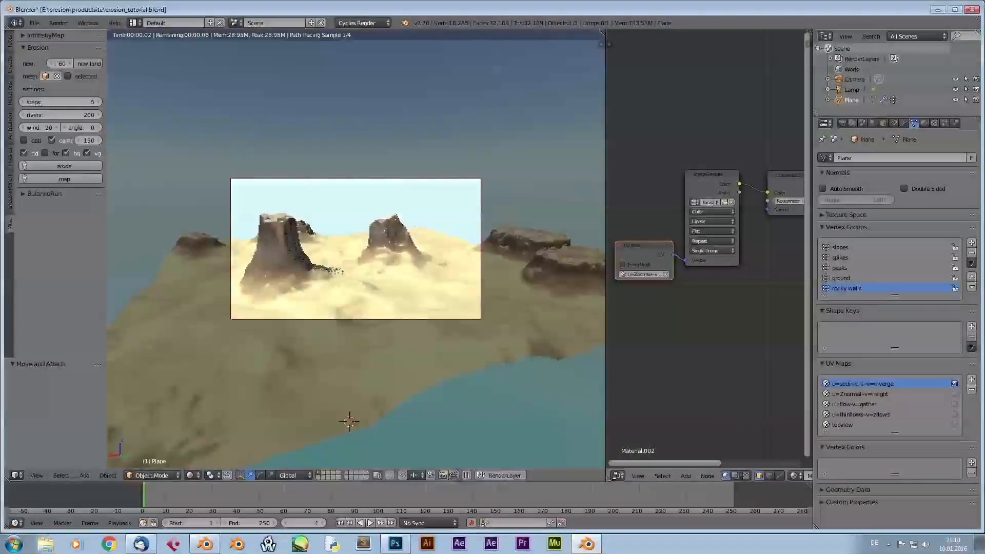
middle_drag(436, 230, 480, 230)
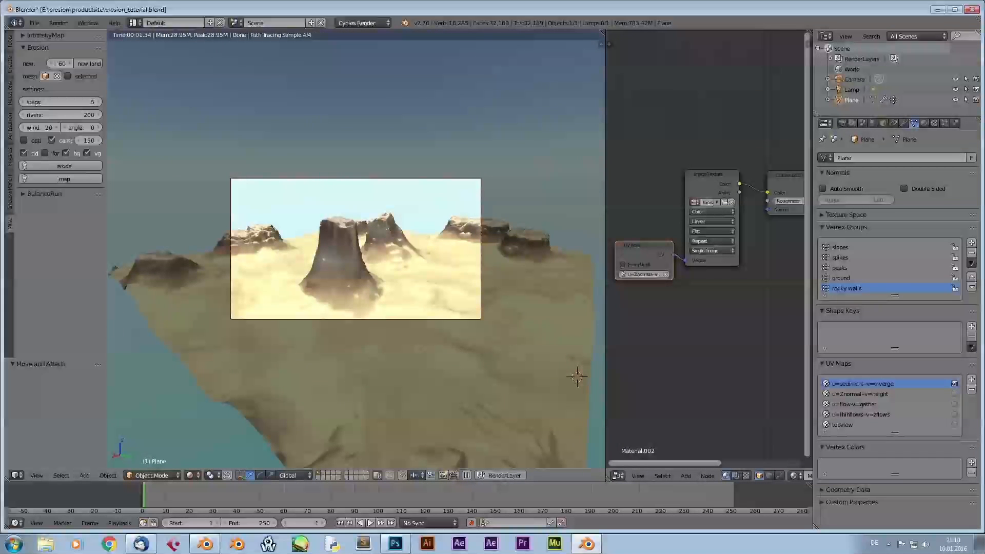
middle_drag(382, 226, 364, 204)
Step: Set the UV Map node to topview and inspect the rendered landscape from above
click(644, 274)
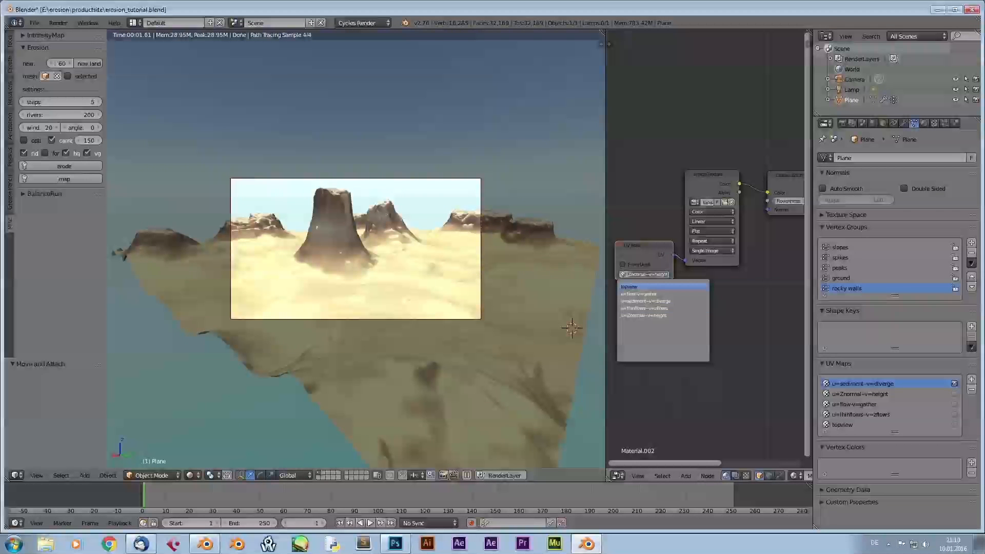
click(630, 287)
middle_drag(400, 267, 361, 320)
scroll(356, 249, down, 5)
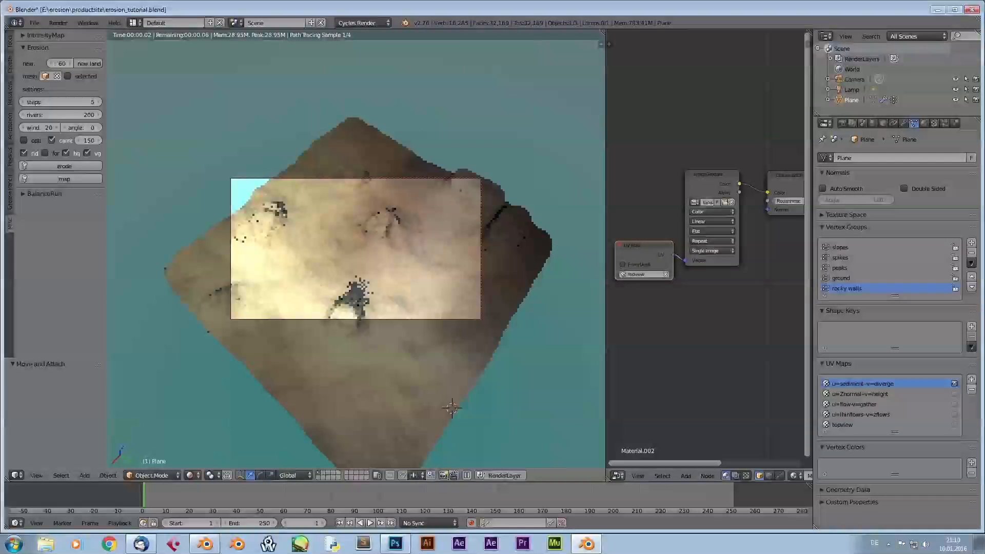
middle_drag(379, 249, 318, 277)
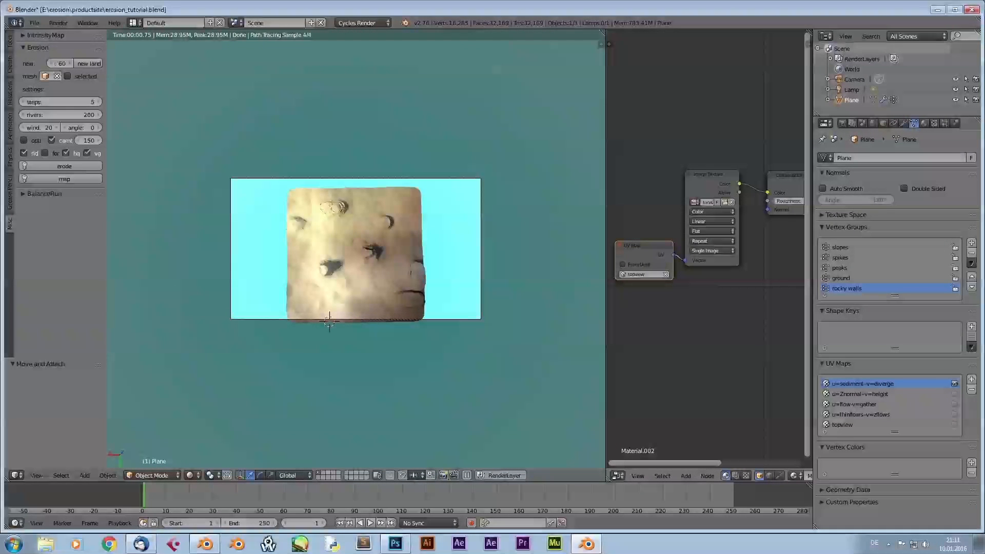
Step: Set the UV Map node back to u=flow-v=gather and inspect the landscape from the camera view and other angles
click(641, 274)
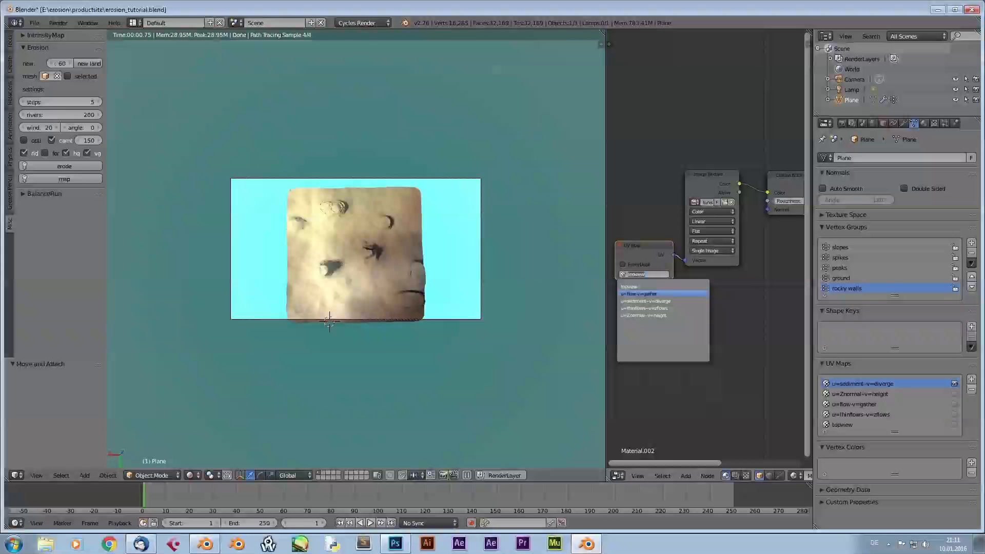
click(639, 294)
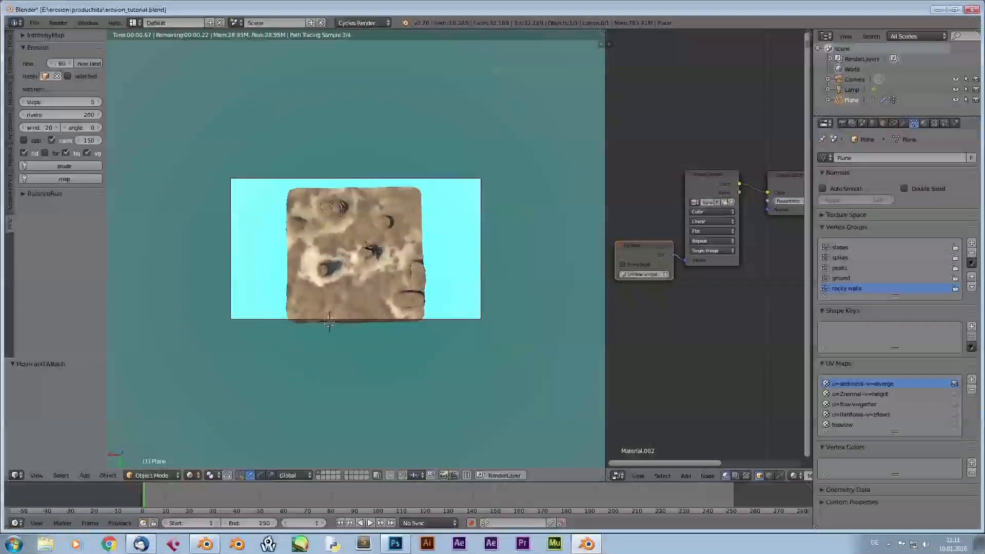
key(KP_0)
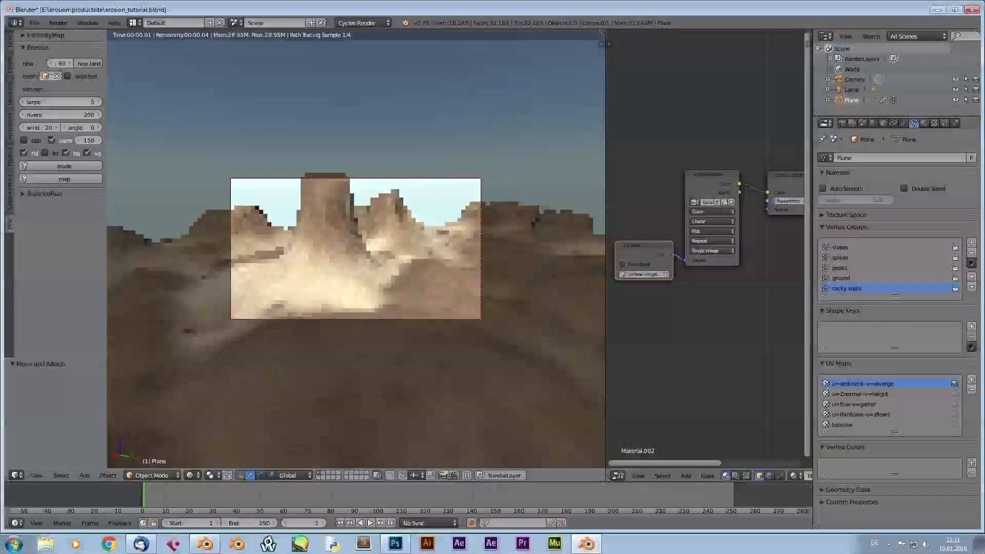
middle_drag(308, 257, 426, 257)
scroll(356, 249, down, 2)
middle_drag(329, 235, 384, 257)
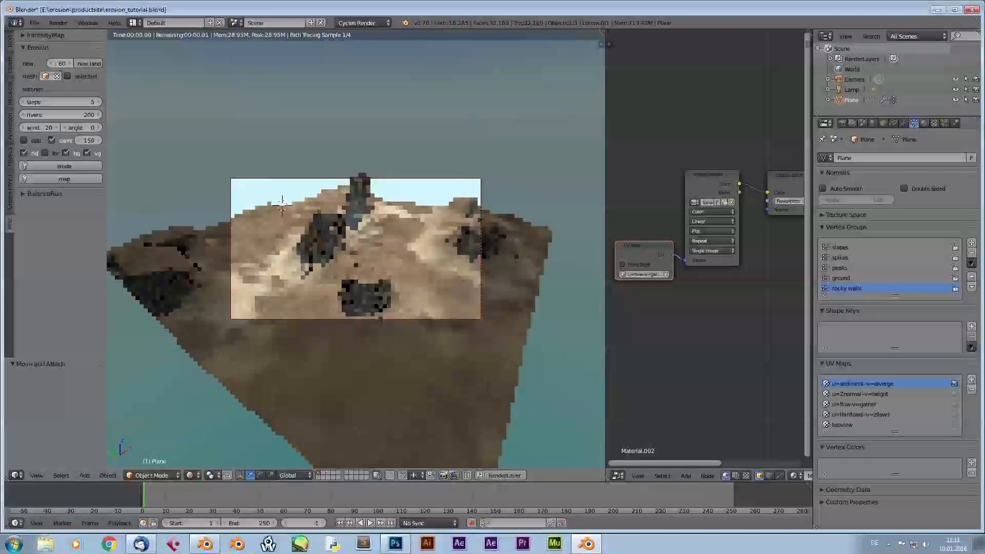
scroll(356, 249, down, 1)
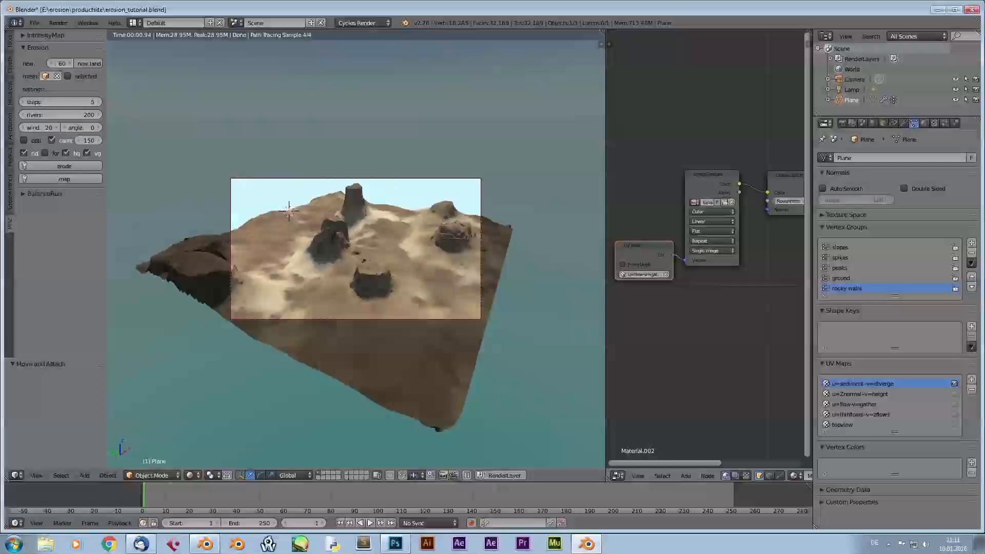
Step: Replace the node editor with the UV/Image Editor and display the gradient image in it
click(614, 476)
click(645, 396)
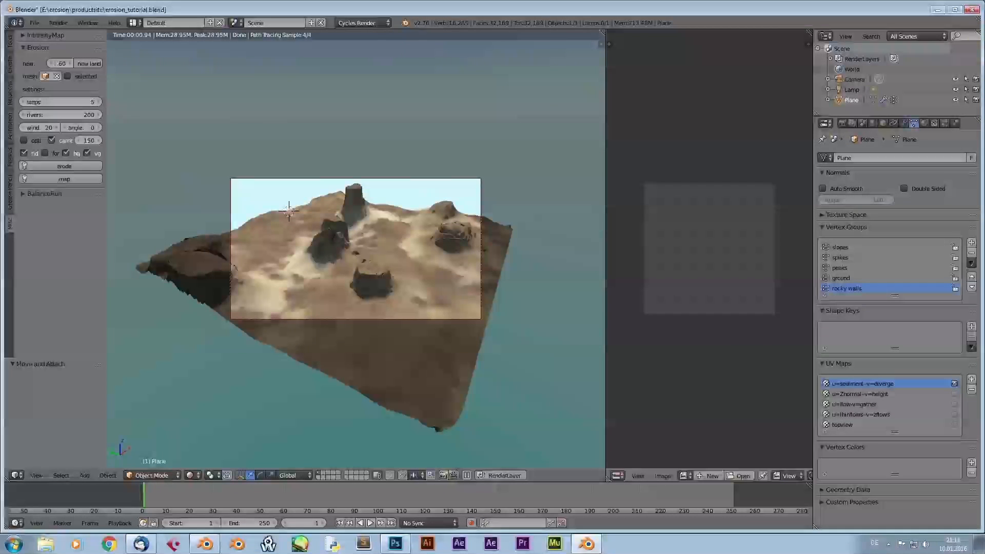
click(684, 476)
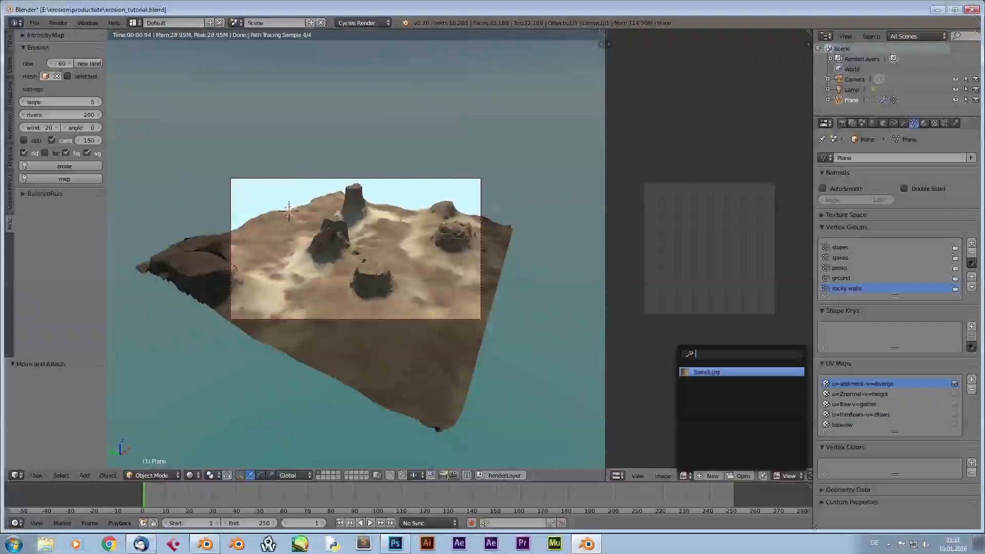
click(718, 372)
scroll(710, 249, down, 3)
middle_drag(710, 256, 710, 287)
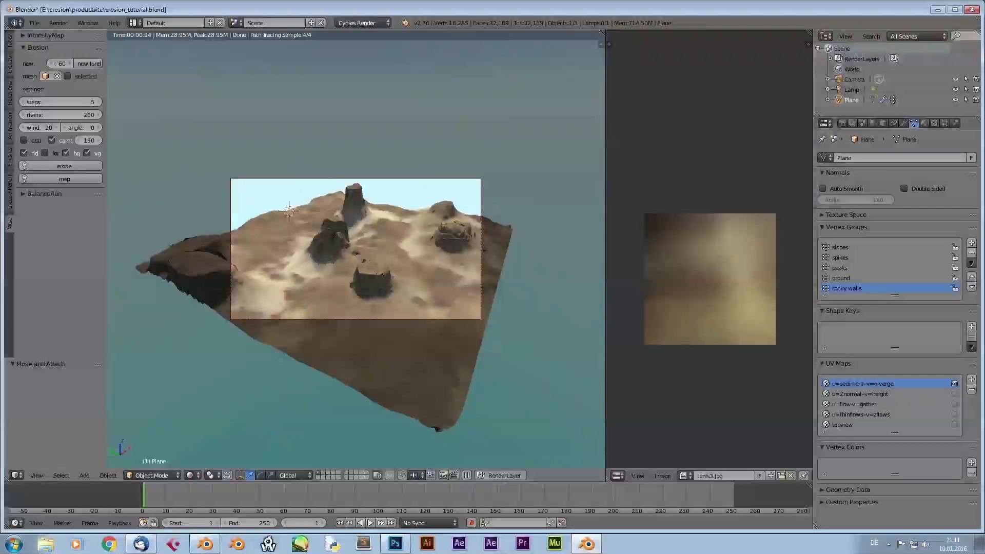
Step: Enter Edit Mode on the landscape, use solid shading, and select all vertices to show their UV layout
click(152, 475)
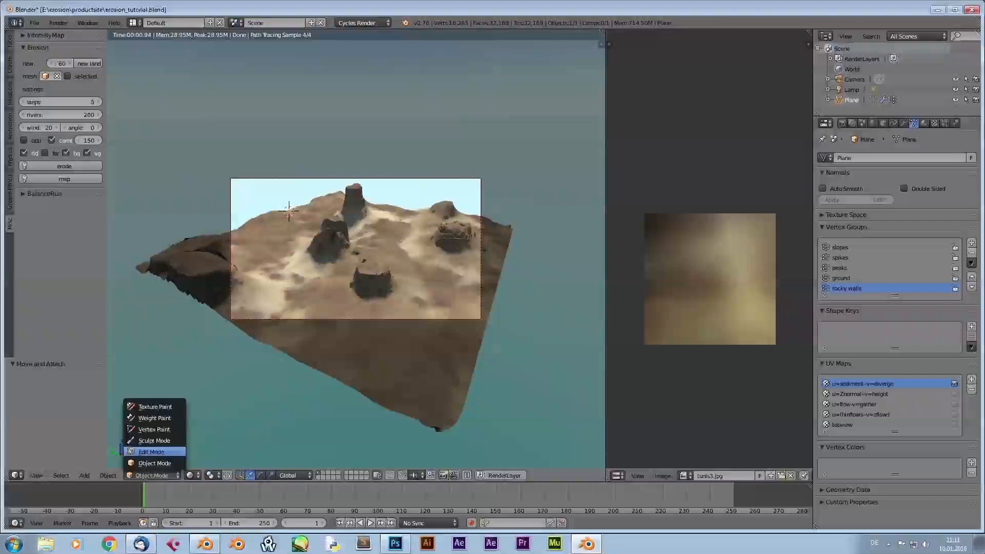
click(146, 458)
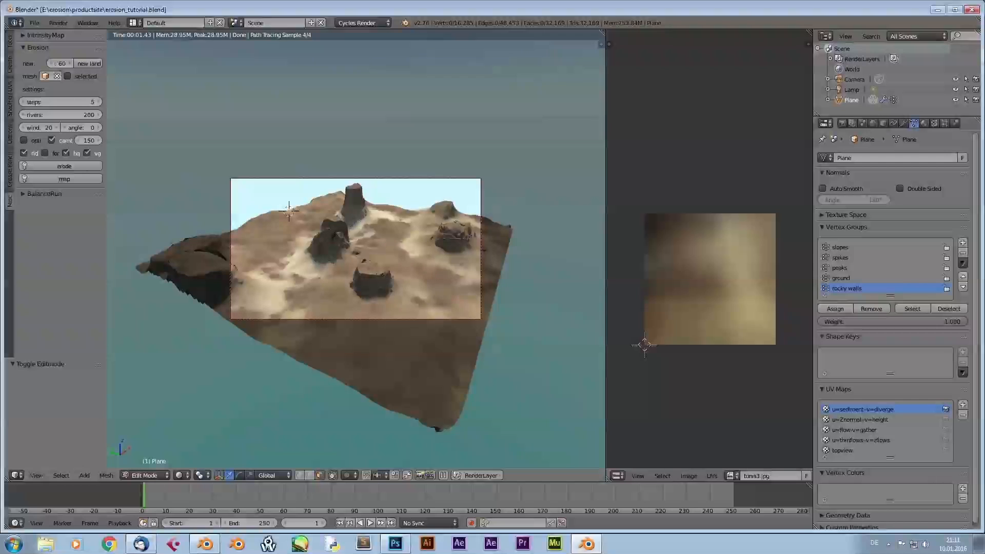
click(180, 474)
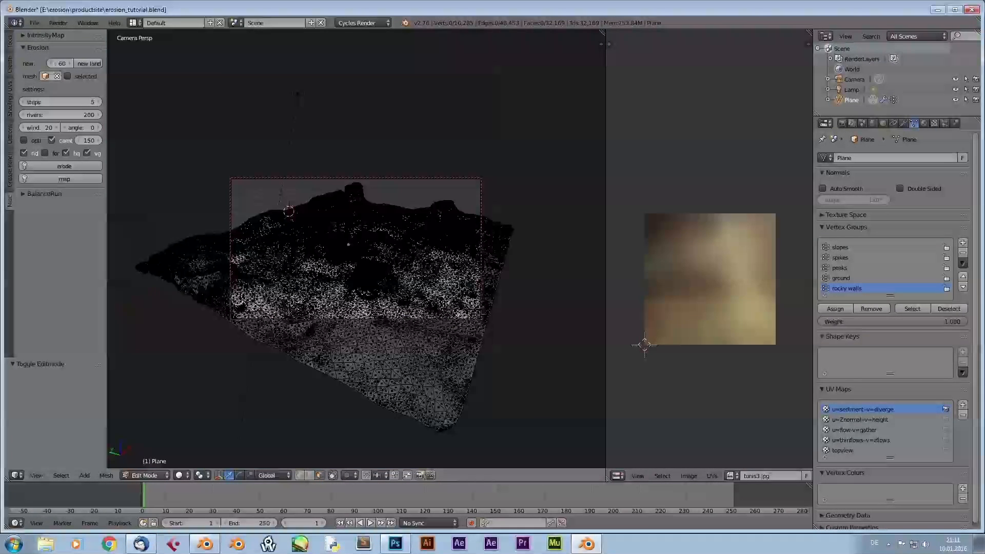
click(200, 439)
key(a)
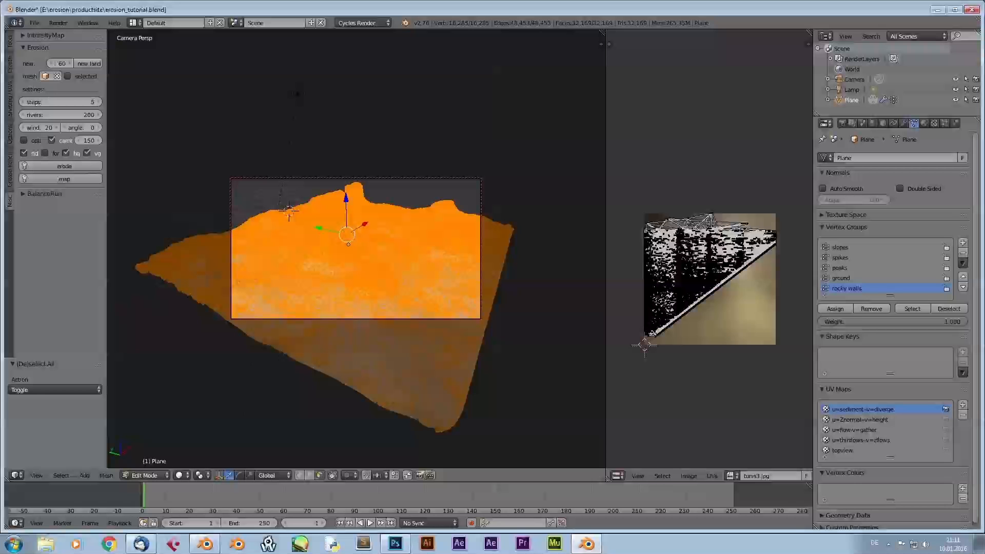
Step: Activate the u=flow-v=gather UV map and examine how its layout covers the gradient image
click(854, 430)
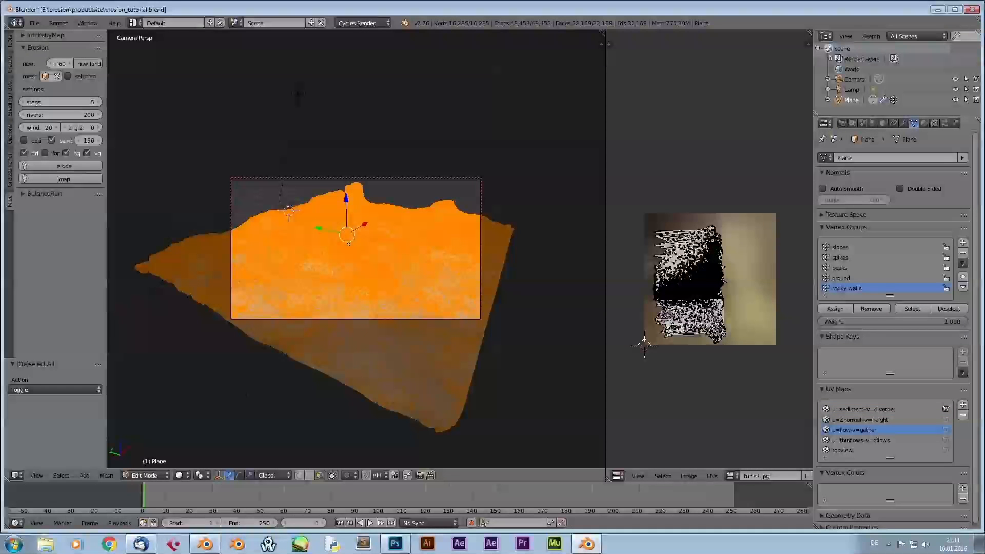
scroll(681, 314, up, 3)
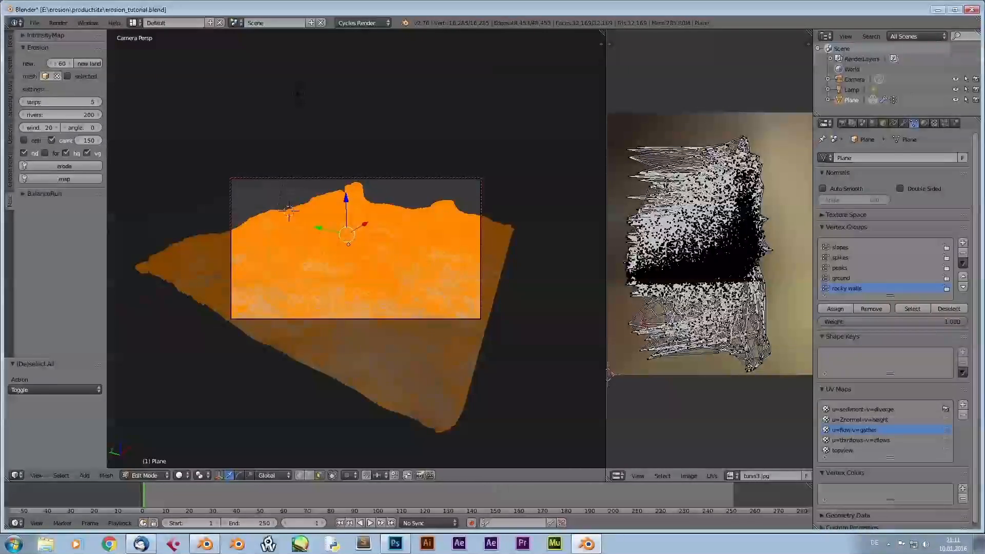
middle_drag(688, 267, 727, 248)
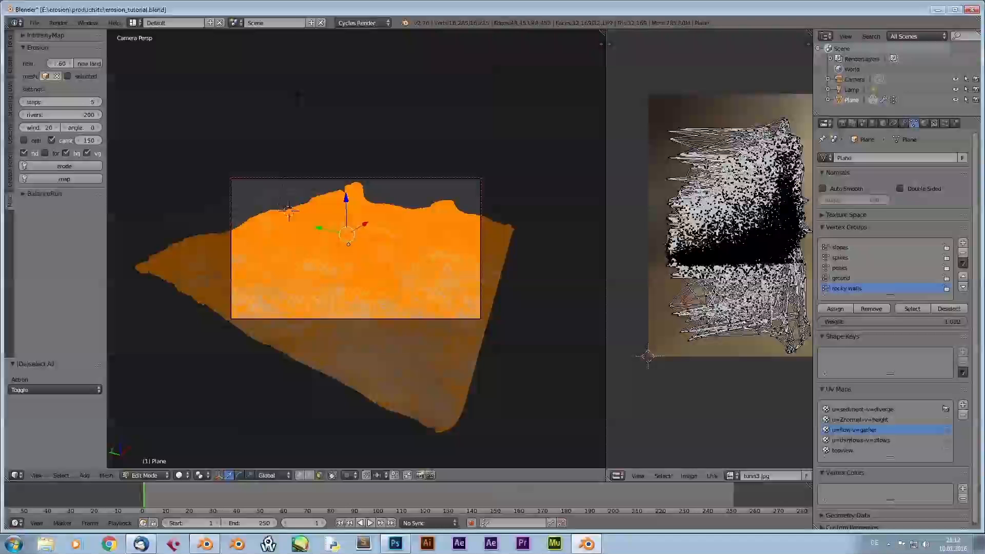
scroll(664, 297, down, 3)
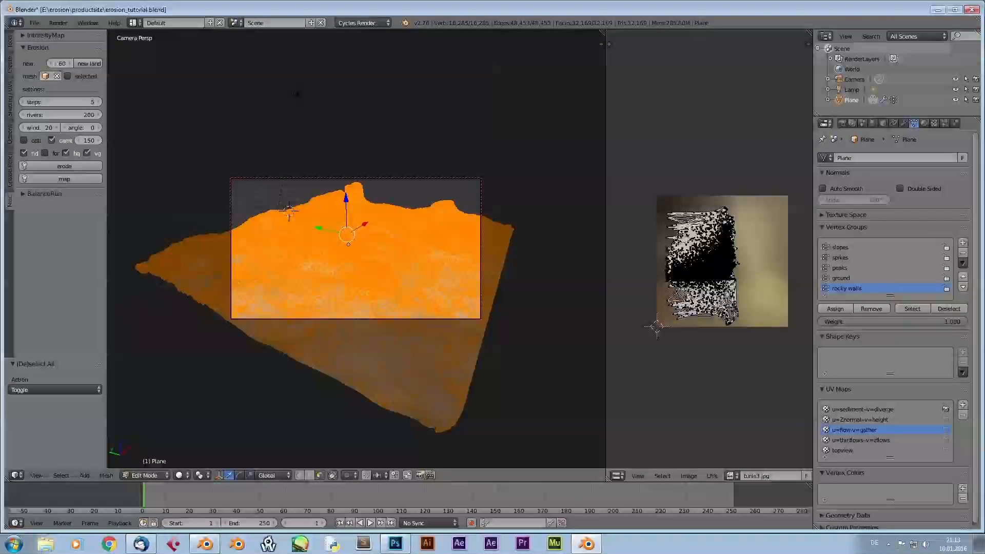
Step: Return to Object Mode with rendered shading and view the textured landscape from another angle
click(145, 474)
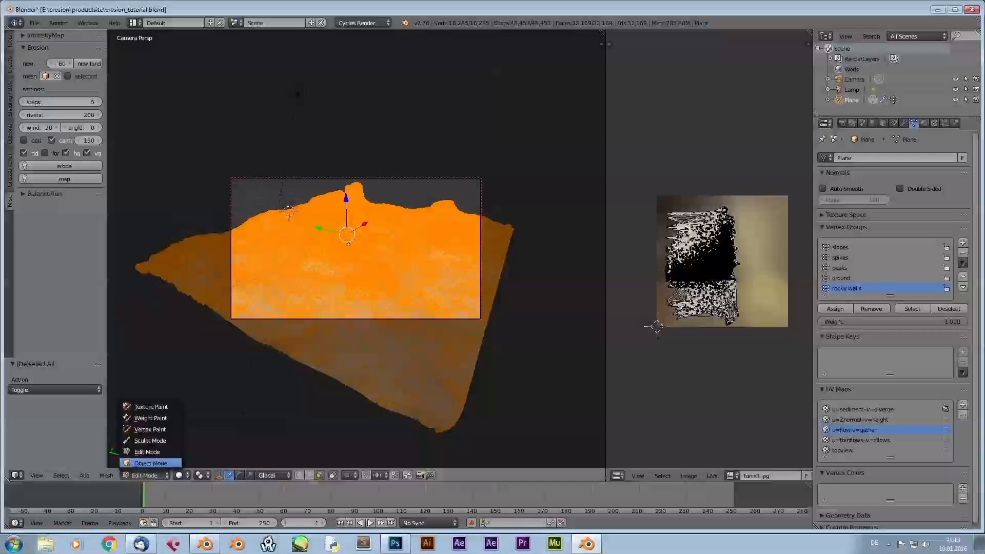
click(150, 463)
key(shift+z)
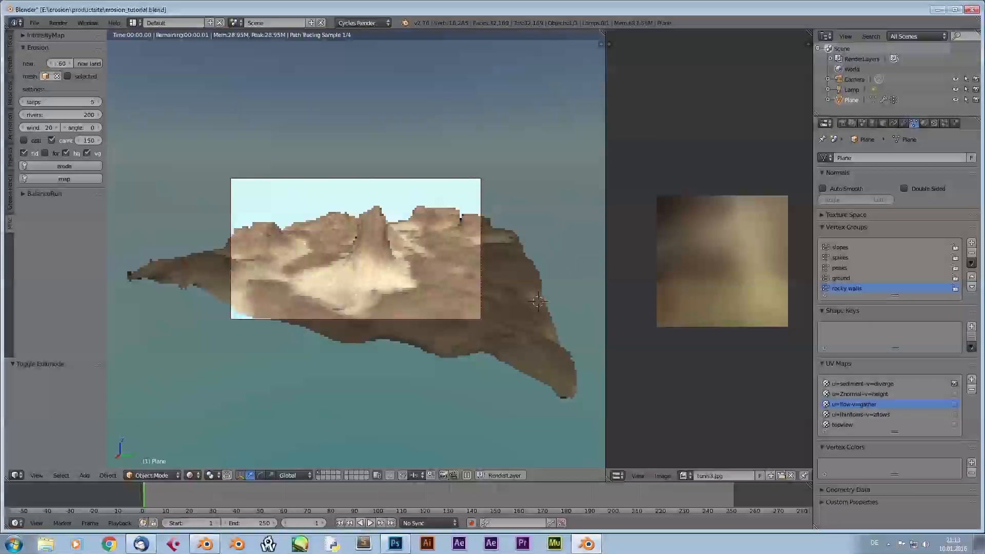
middle_drag(369, 267, 313, 289)
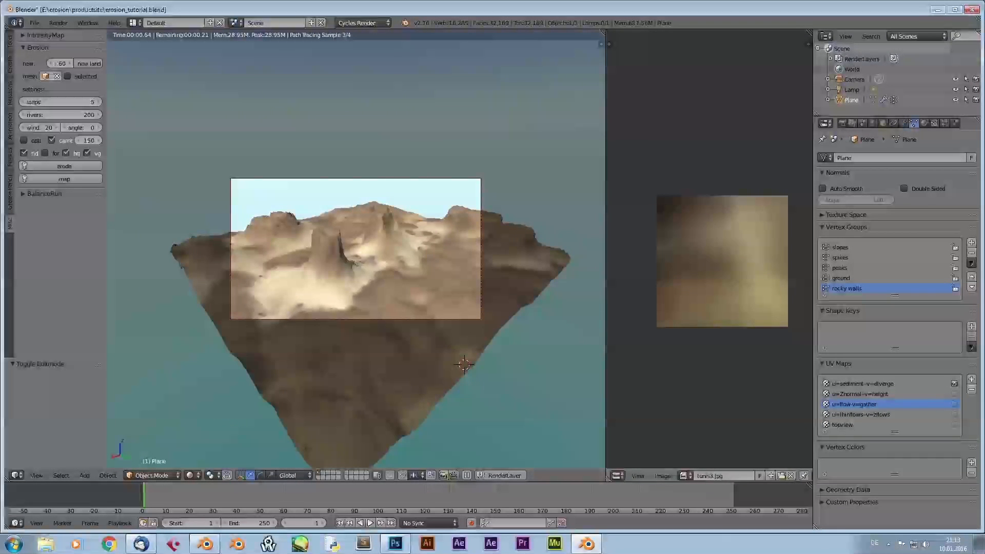
Step: Assign the existing erosion_nodegroup material to the landscape in place of Material.002
click(924, 124)
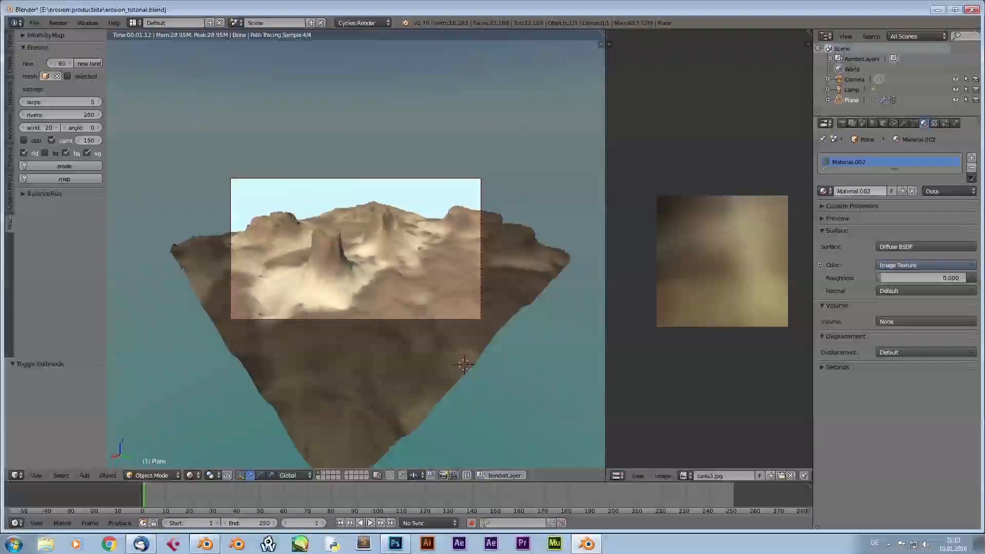
click(823, 190)
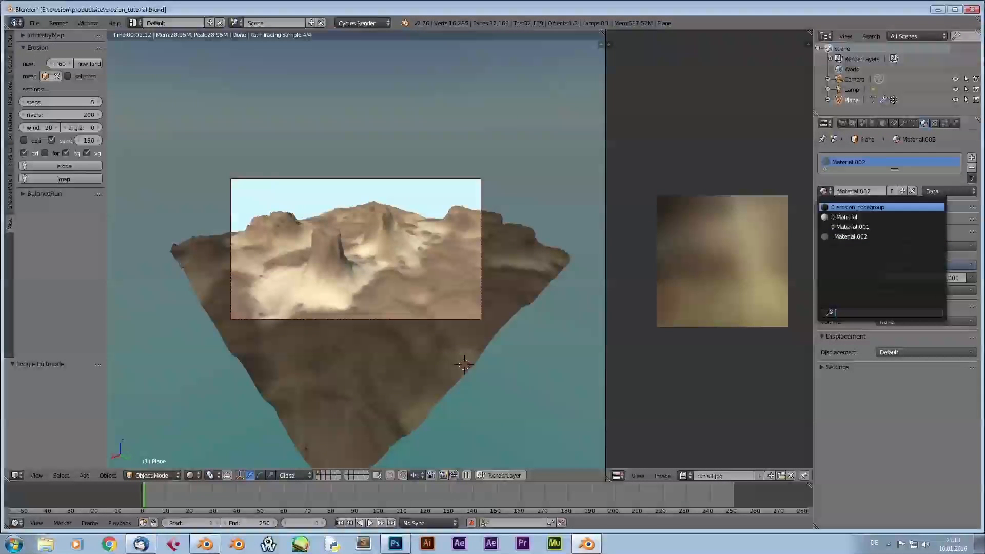
key(Return)
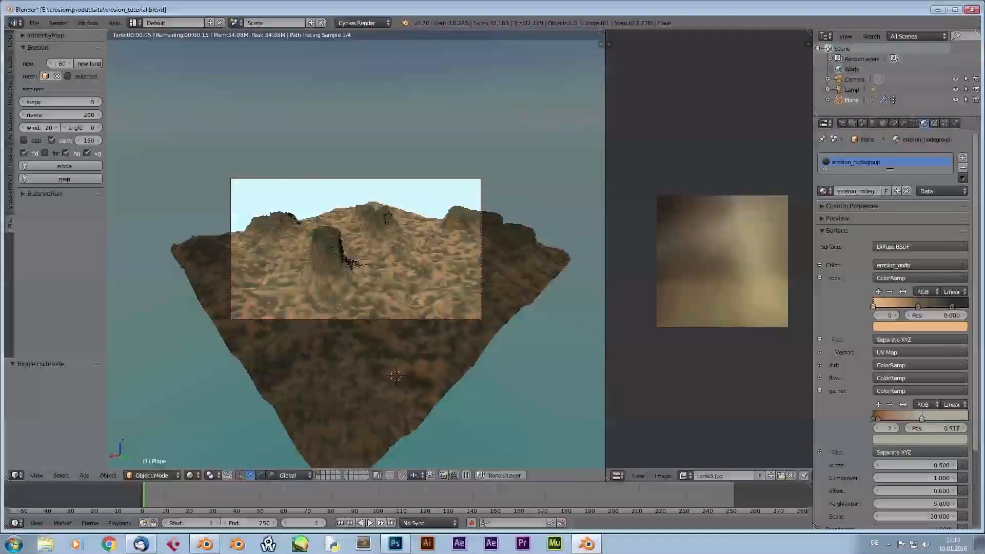
Step: Move the rock color ramp's middle stop to 0.344 and shift the gather ramp's middle stop toward its last stop
middle_drag(359, 287, 329, 283)
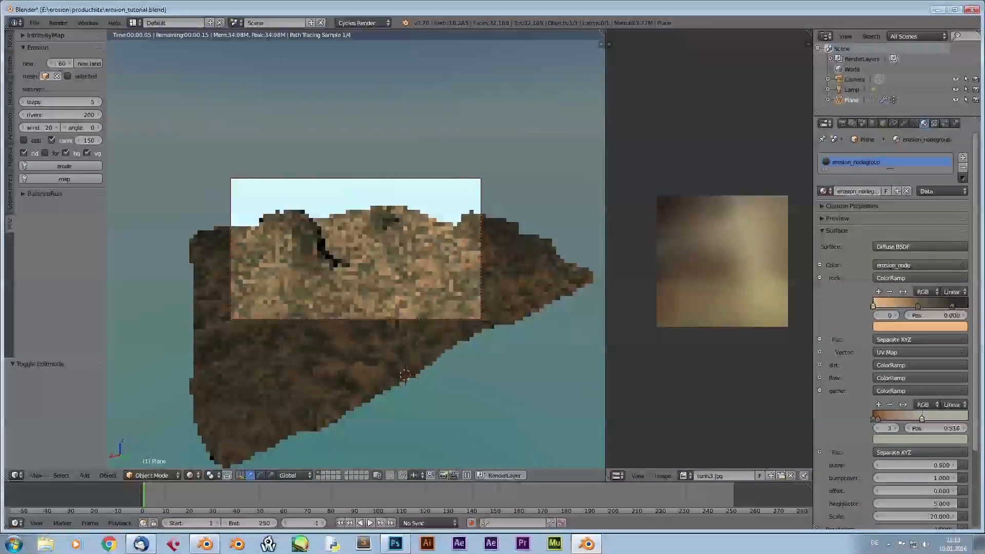
mouse_move(918, 306)
mouse_down()
mouse_move(883, 306)
mouse_move(905, 306)
mouse_up()
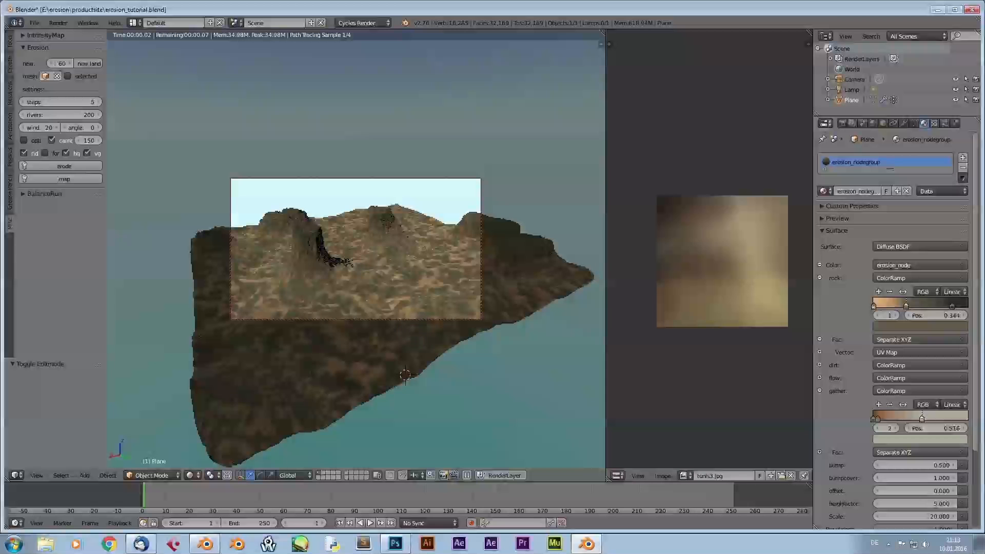
drag(878, 419, 906, 419)
Step: Recolor the first stop of the gather color ramp to a sandy tan
click(874, 419)
click(920, 439)
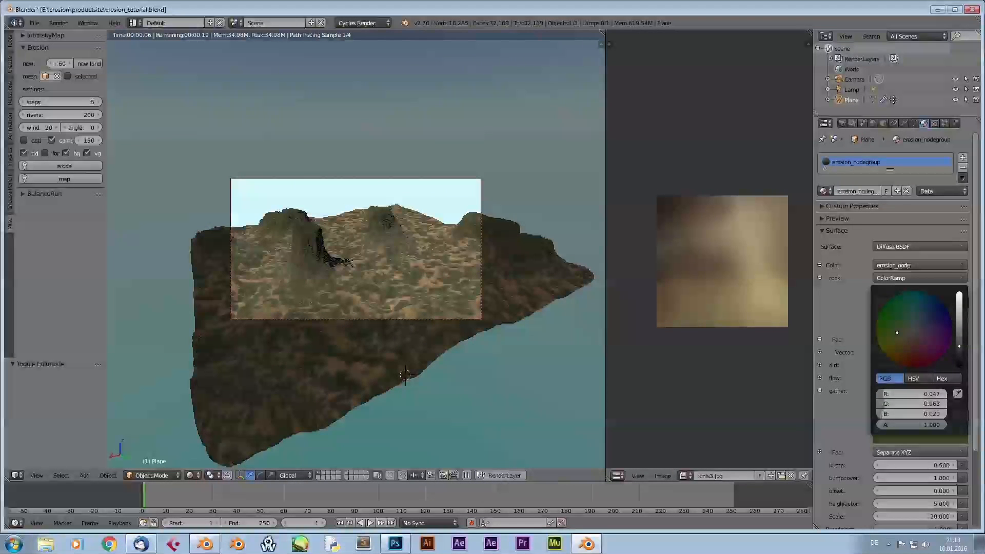
mouse_move(897, 333)
mouse_down()
mouse_move(895, 345)
mouse_move(913, 335)
mouse_up()
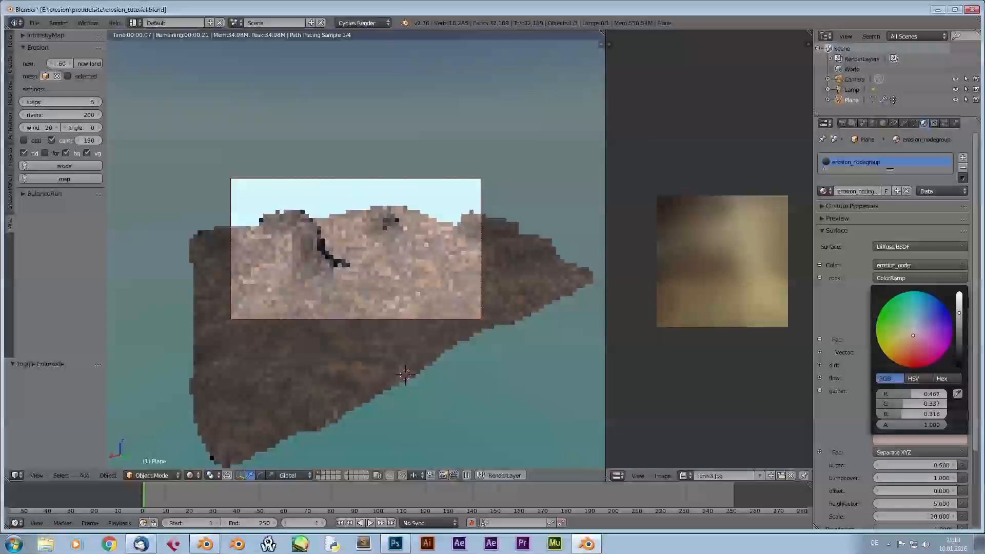
drag(913, 335, 903, 344)
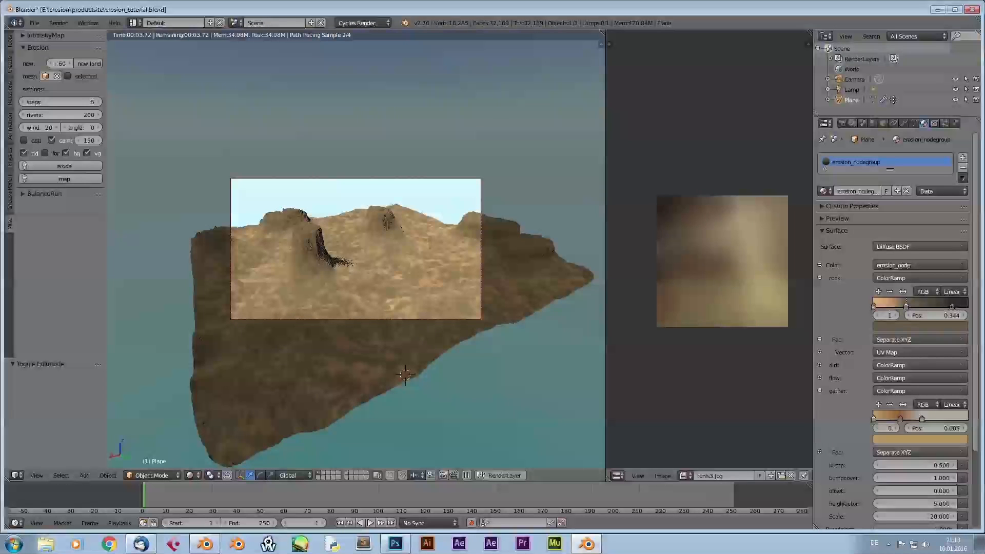
Step: Recolor the rock color ramp's first stop to a dark brown, sampling the color from the gradient image
click(873, 306)
click(920, 327)
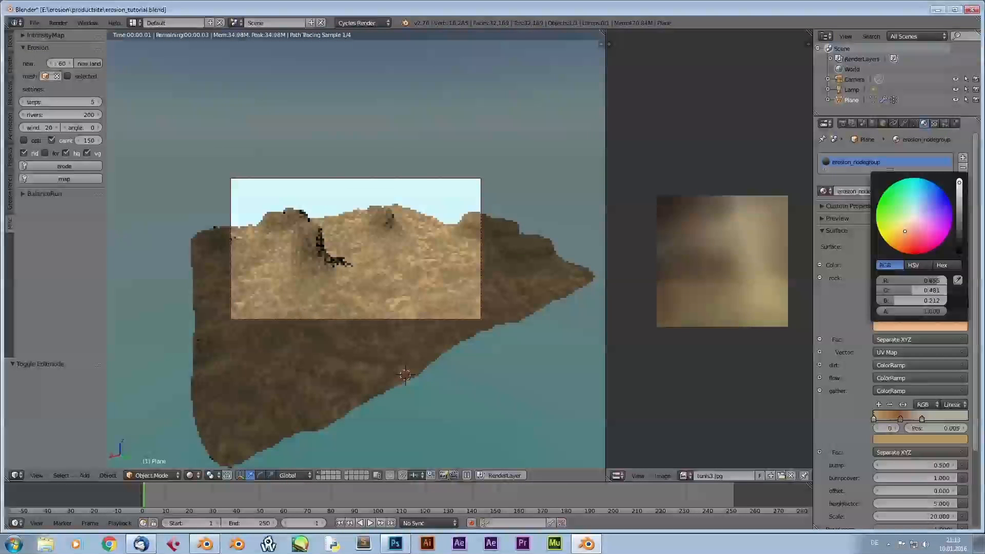
click(902, 240)
click(957, 280)
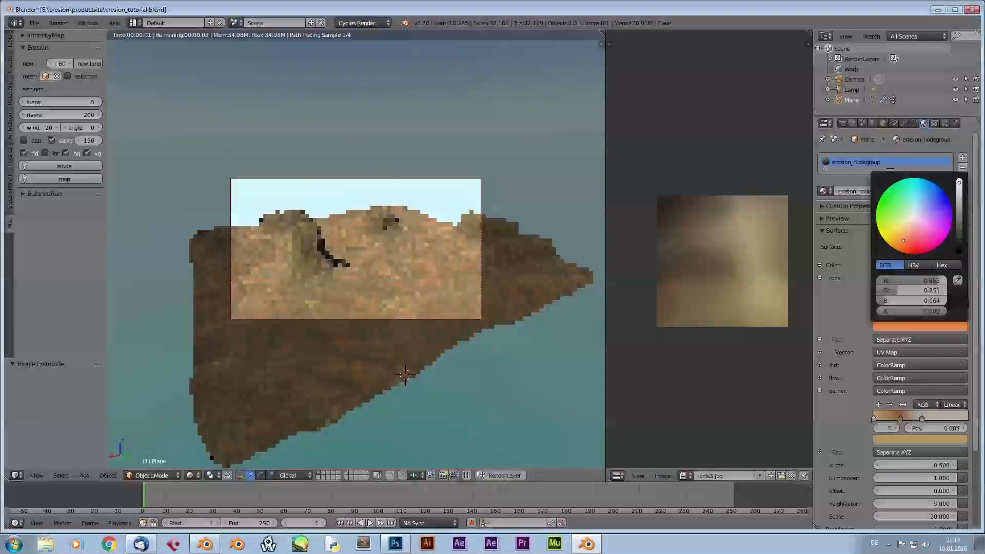
click(688, 241)
drag(910, 223, 909, 224)
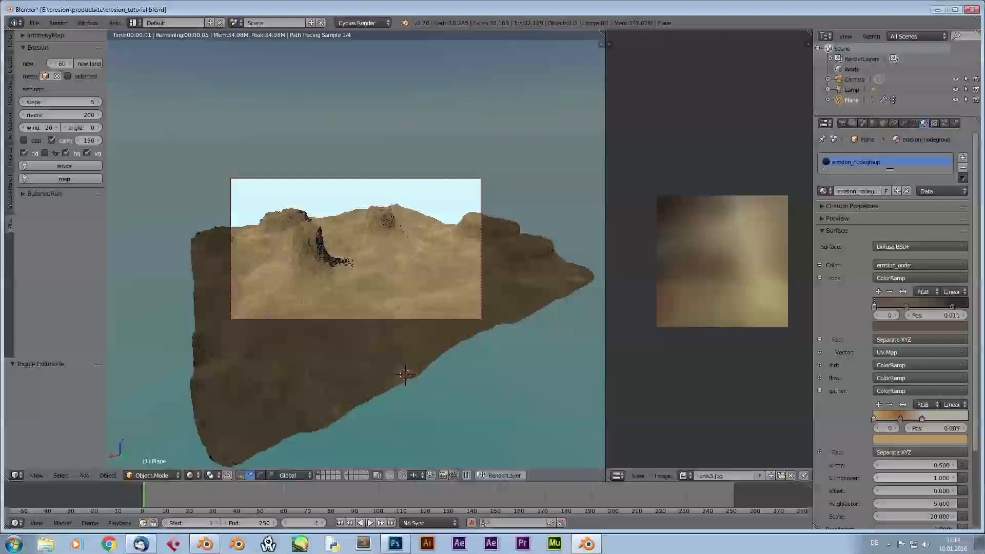
Step: Set the offset of the erosion_nodegroup material to 5
click(915, 491)
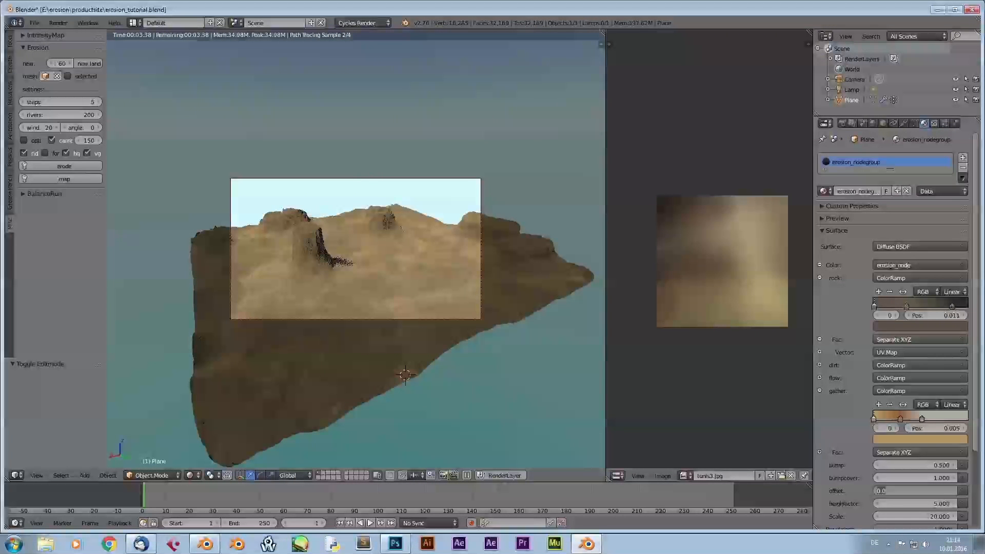
text(5)
key(Return)
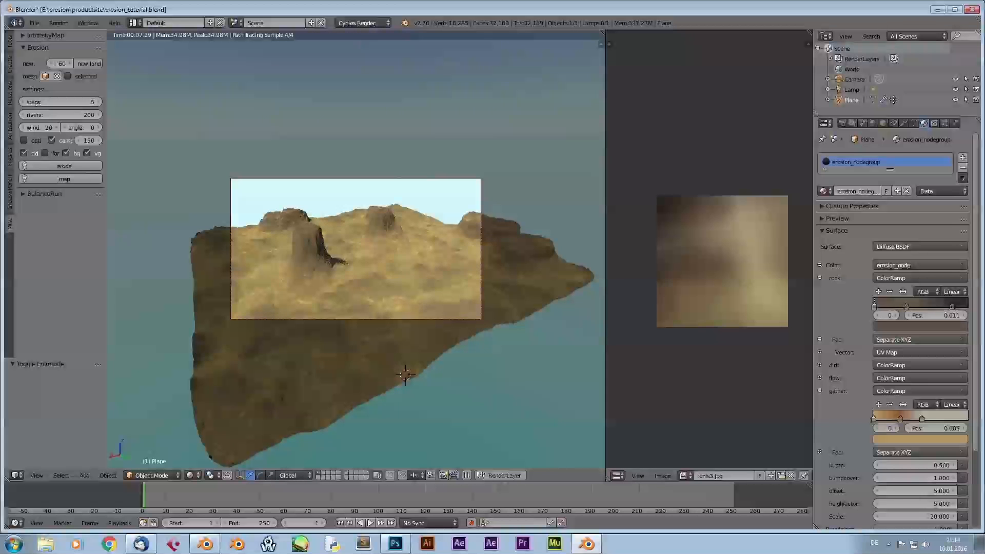
Step: Recolor the rock color ramp's middle stop to a reddish brown of about R 0.132, G 0.025, B 0.008
click(819, 278)
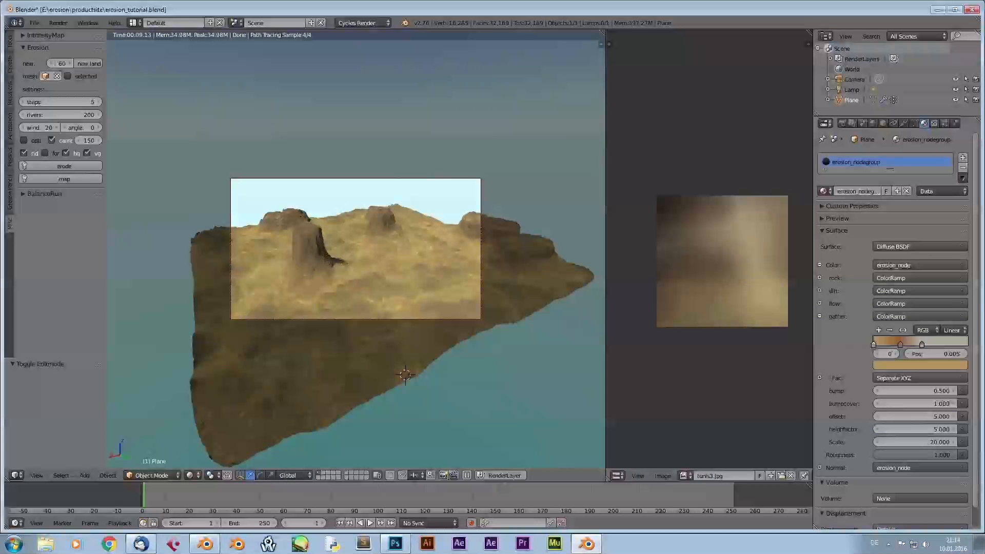
click(819, 278)
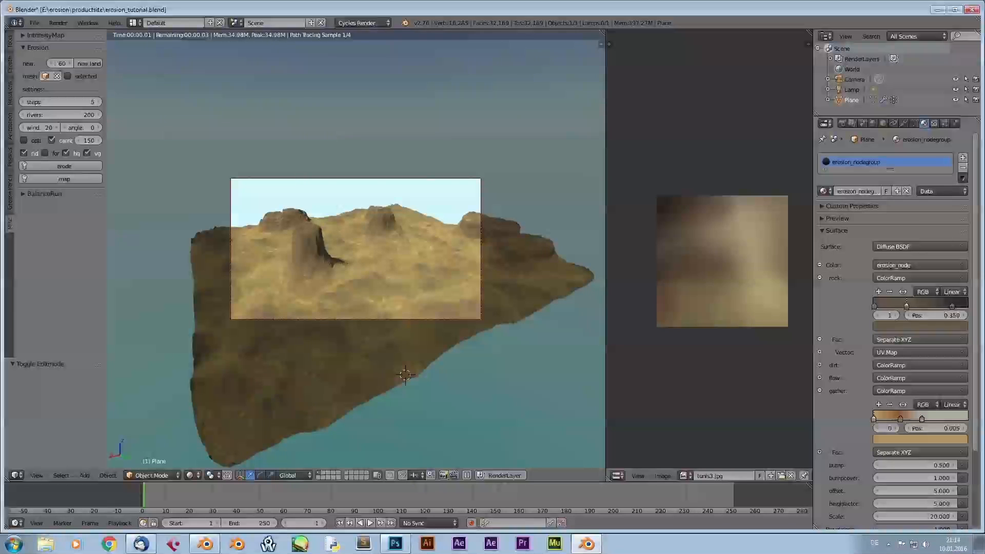
click(920, 327)
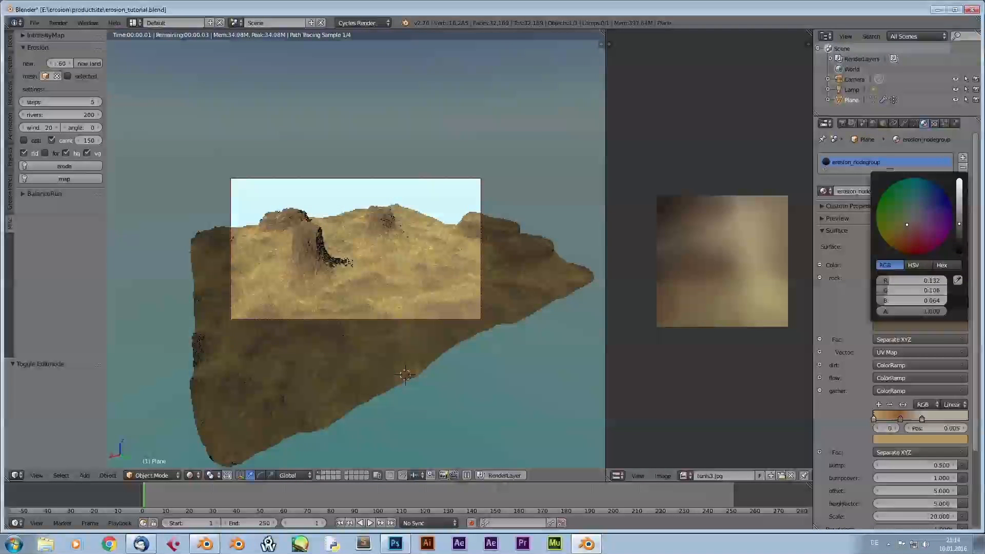
drag(906, 225, 906, 245)
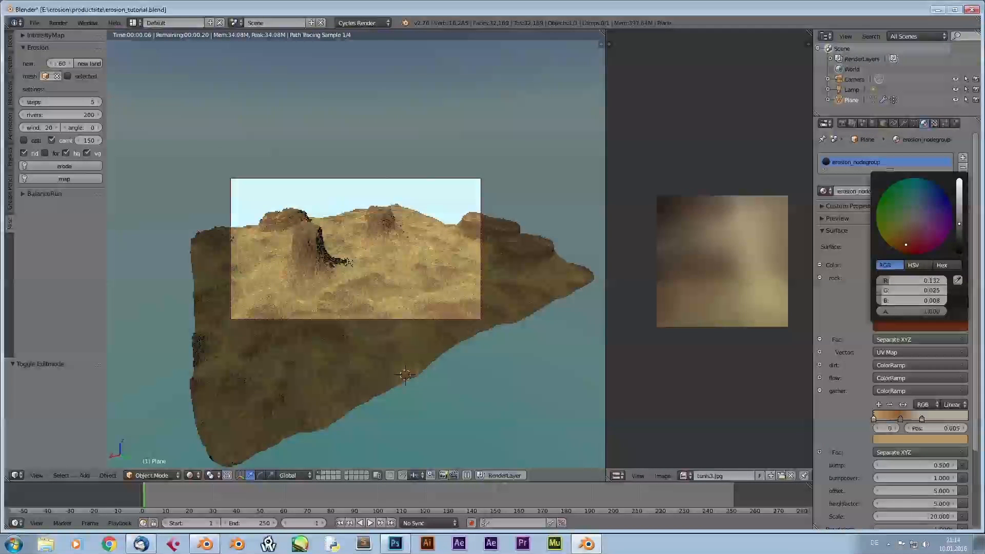
click(820, 278)
Step: Shift the first stop of the dirt color ramp to 0.032 and recolor it to a light orange
click(819, 291)
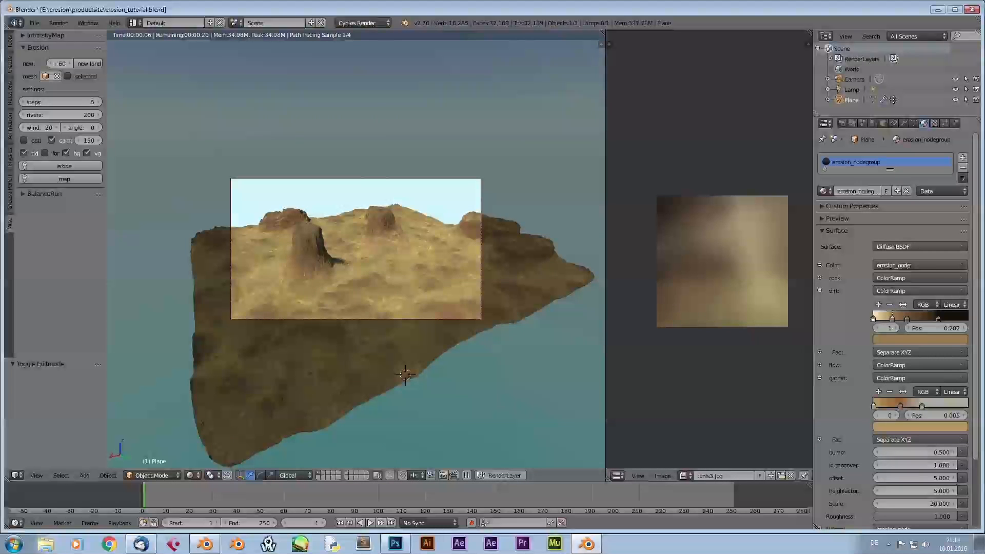
click(874, 319)
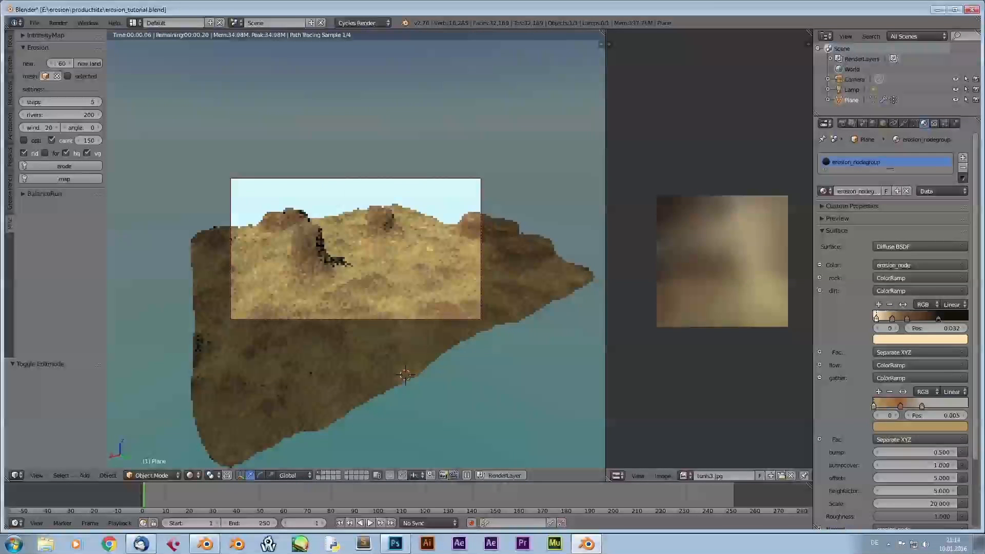
click(920, 339)
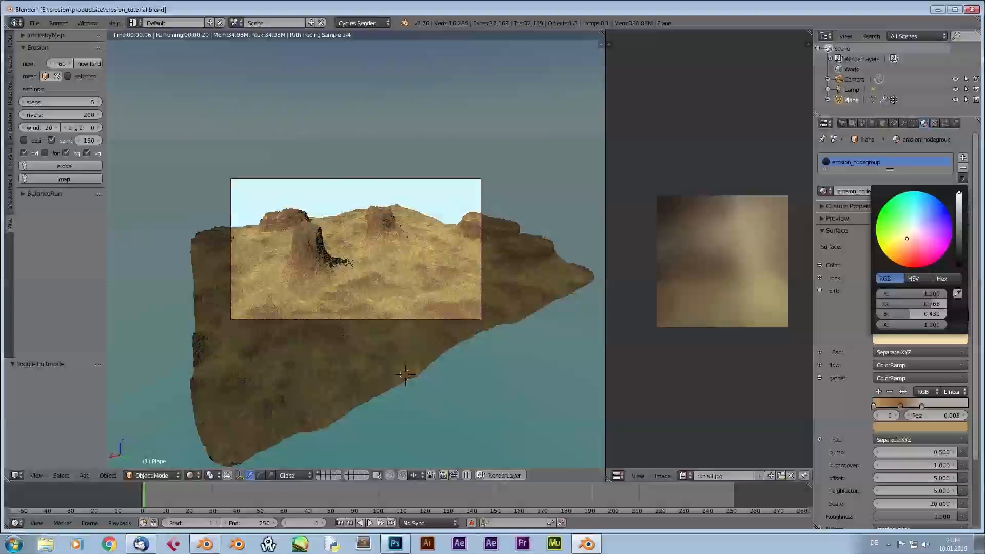
click(905, 248)
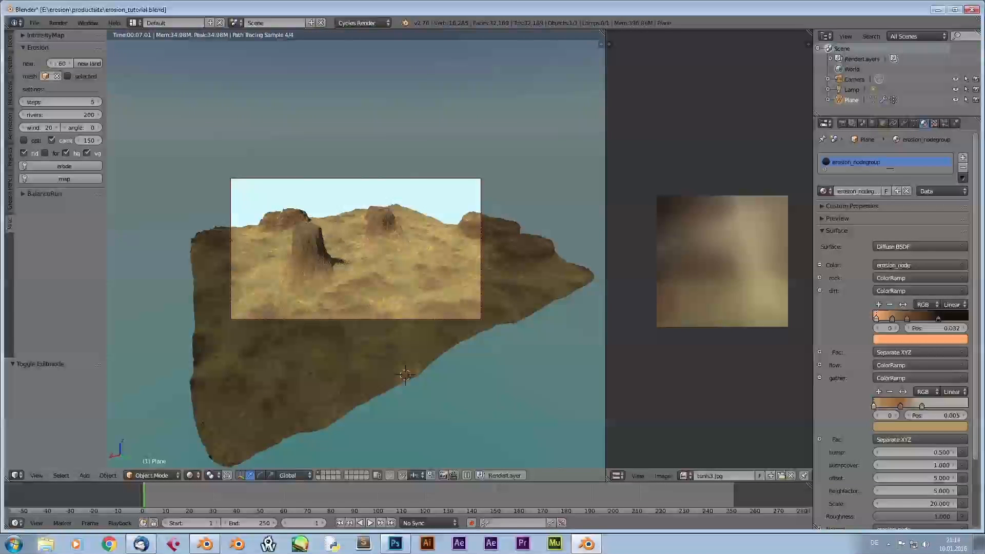
Step: Apply the landscape's Subdivision Surface and Displace modifiers
middle_drag(356, 256, 353, 257)
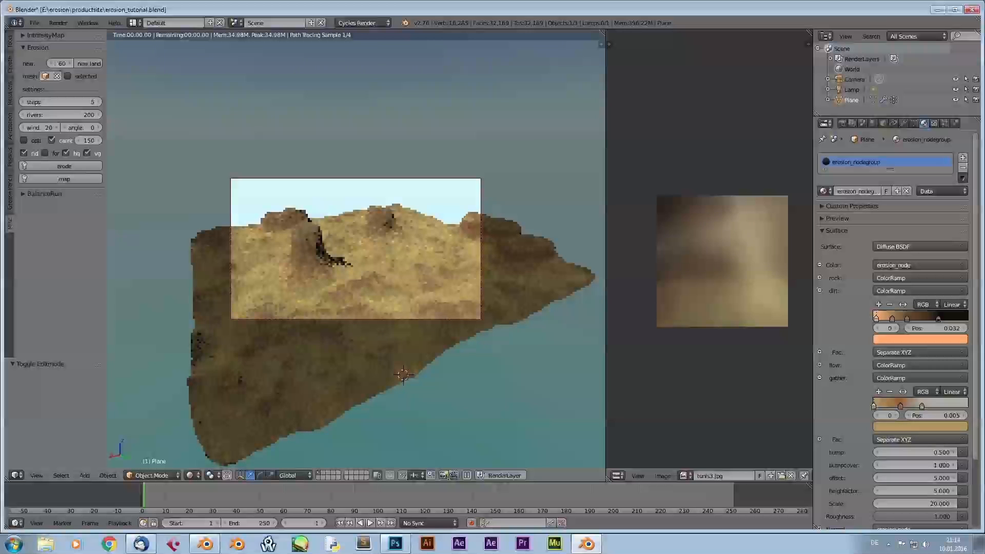
scroll(355, 249, up, 3)
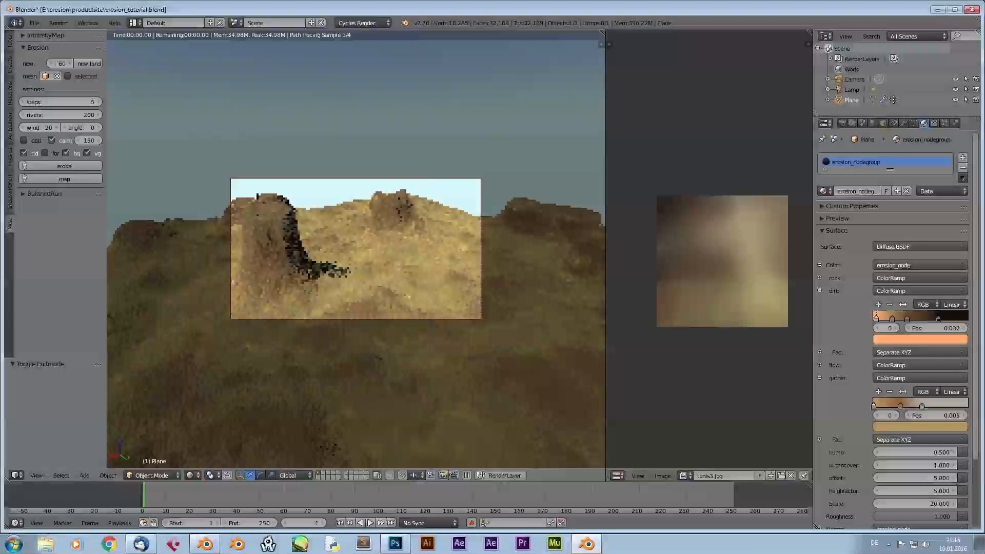
mouse_move(356, 257)
middle_down()
mouse_move(356, 244)
mouse_move(356, 255)
middle_up()
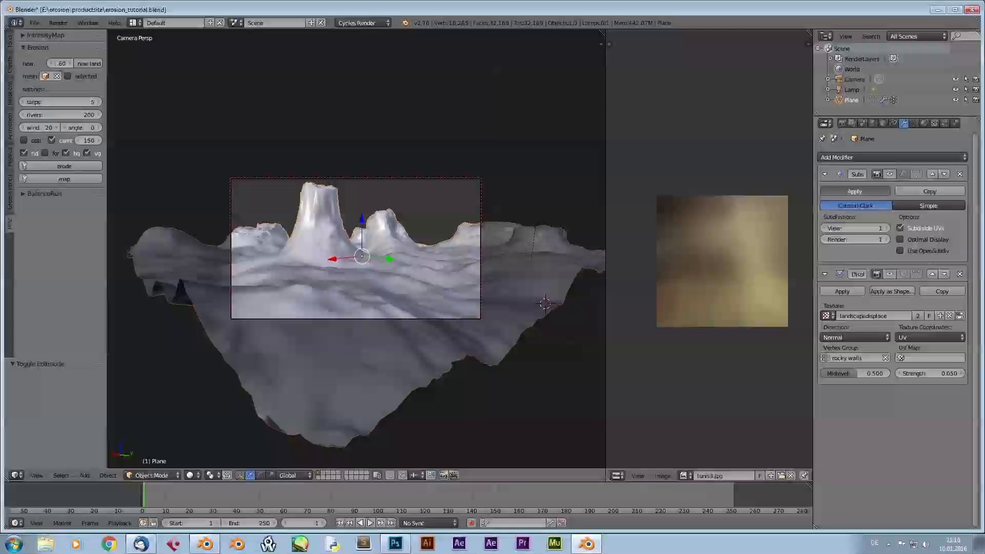
click(854, 191)
click(842, 192)
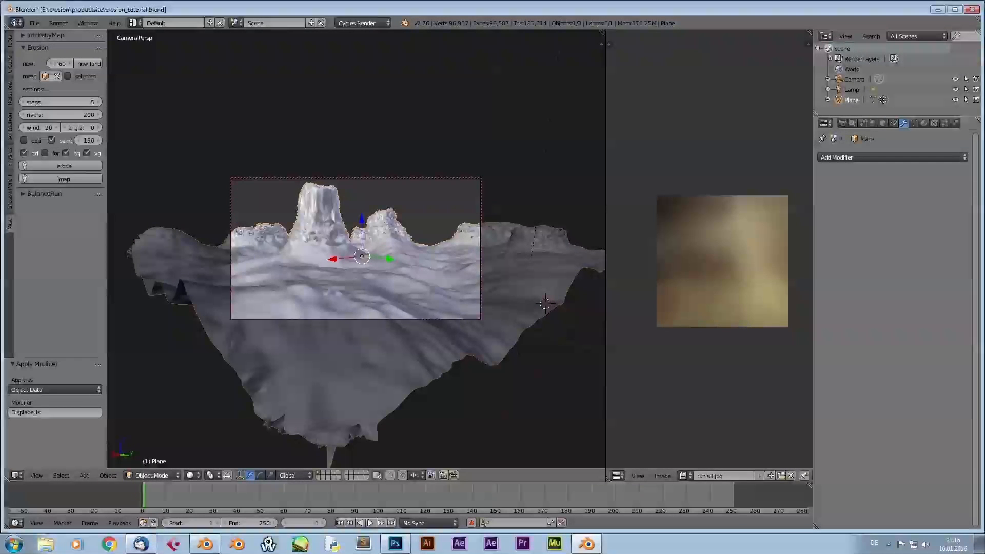
Step: Add a Smooth modifier to the landscape and set its Repeat to 5
click(846, 157)
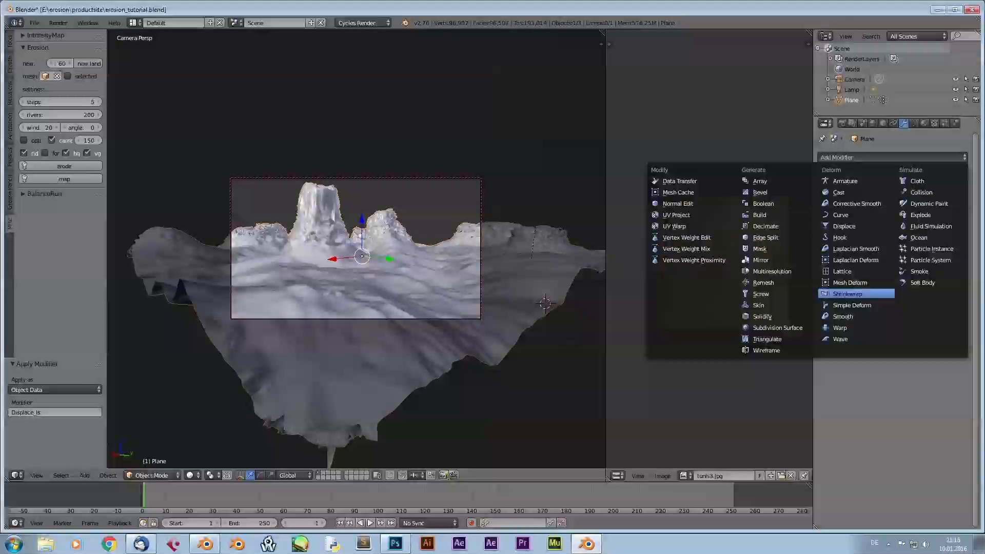
click(843, 316)
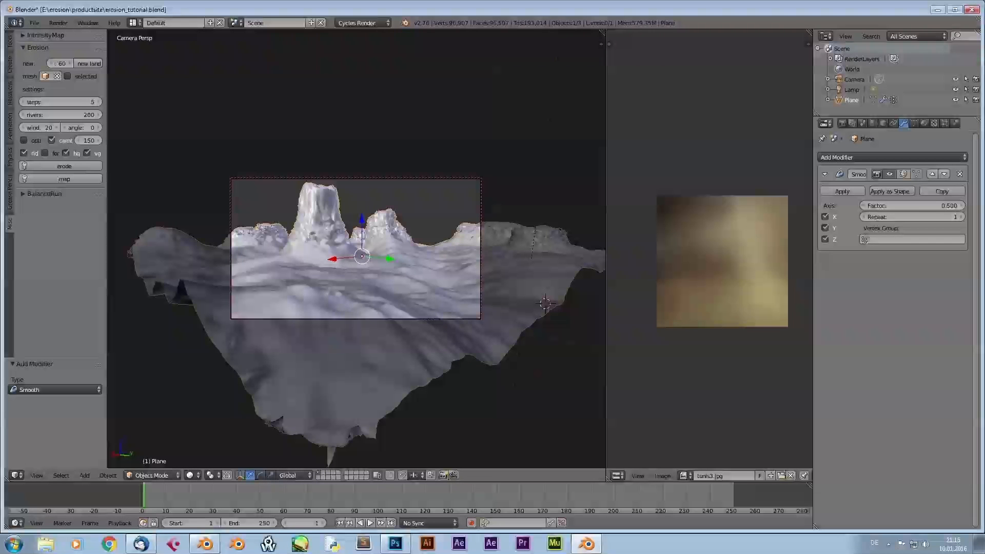
click(912, 217)
key(Return)
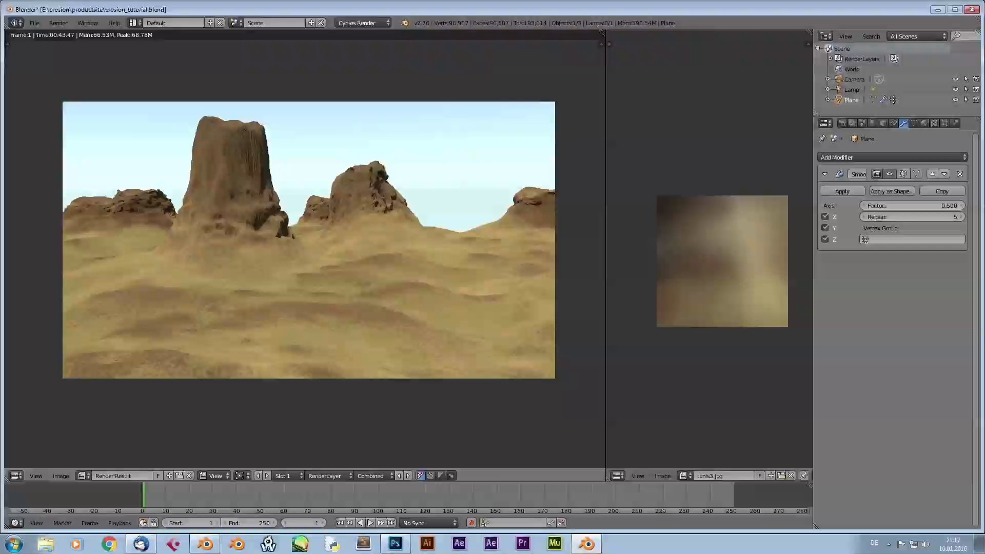
Step: Return the render result area to the 3D view and enable the optimise option in the Erosion settings
click(16, 475)
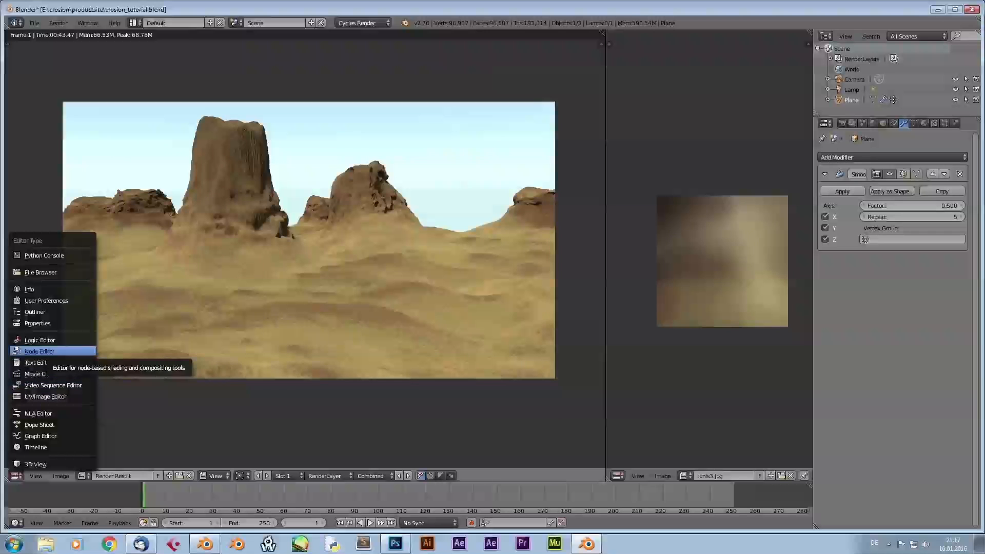
click(35, 464)
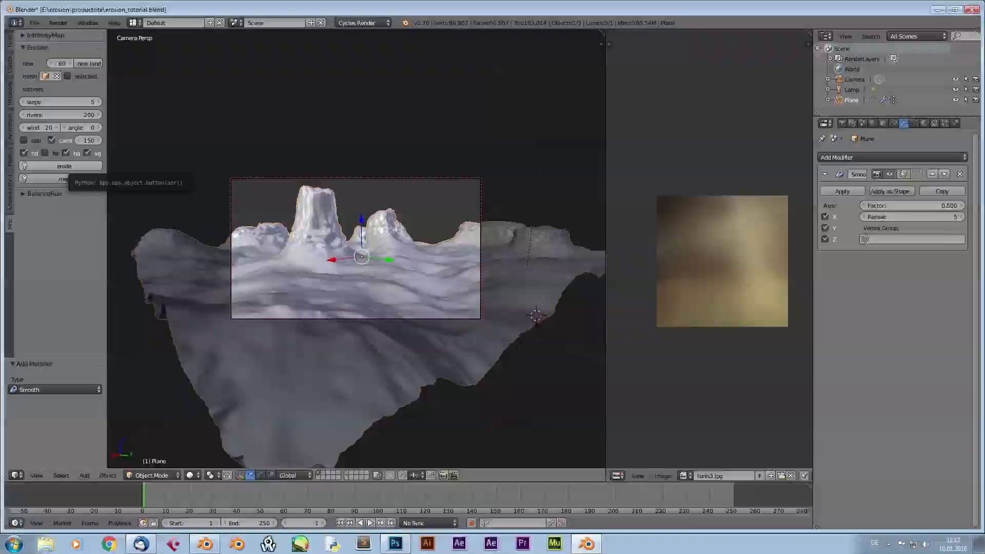
click(24, 141)
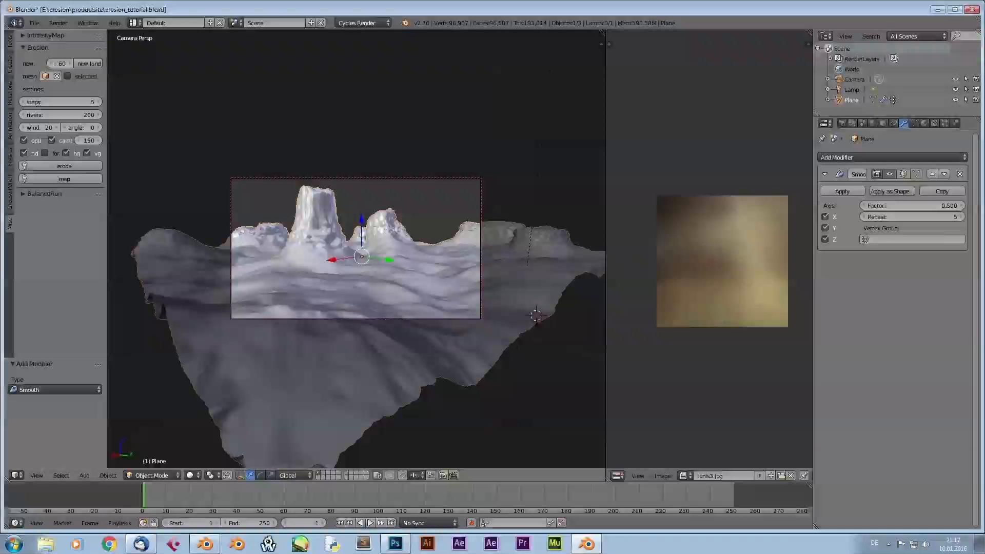
drag(107, 142, 176, 141)
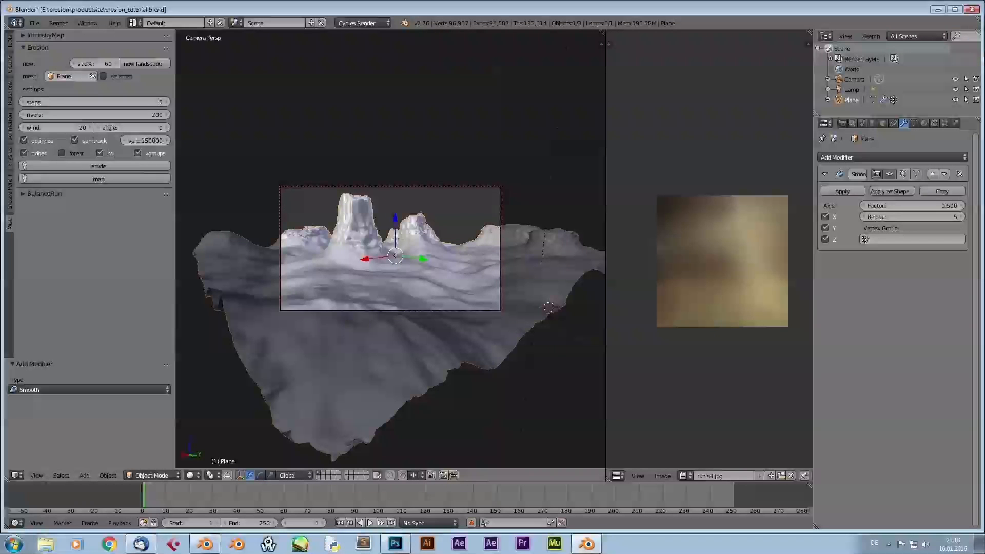
Step: Turn off camtrack, forest, vgroups and hq, erode the landscape again with 5 steps, and check the progress in the console
click(75, 140)
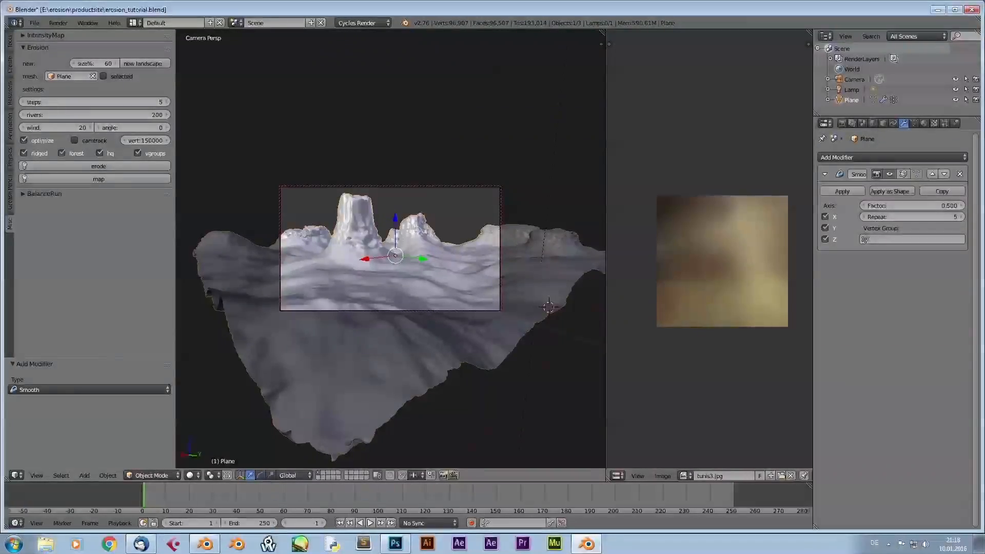
click(62, 153)
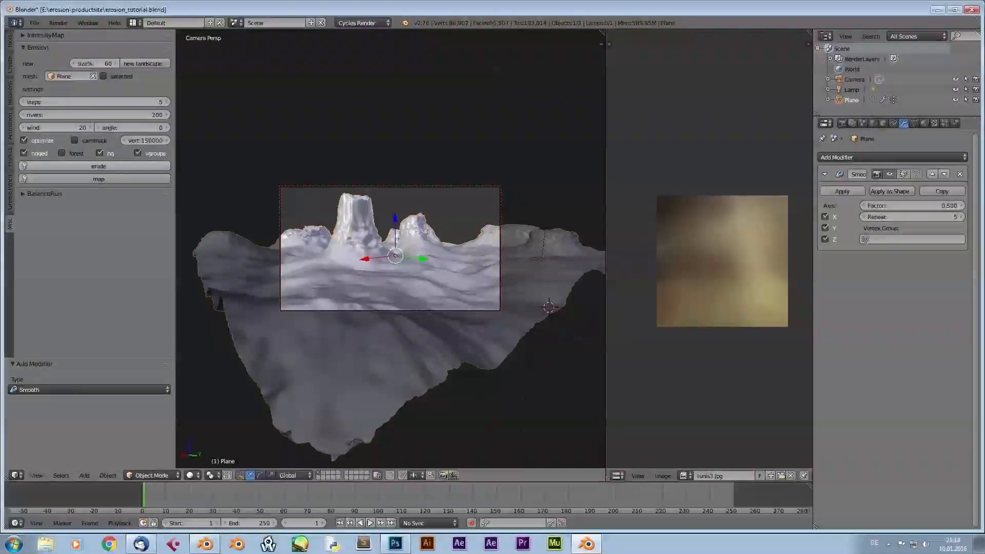
click(138, 154)
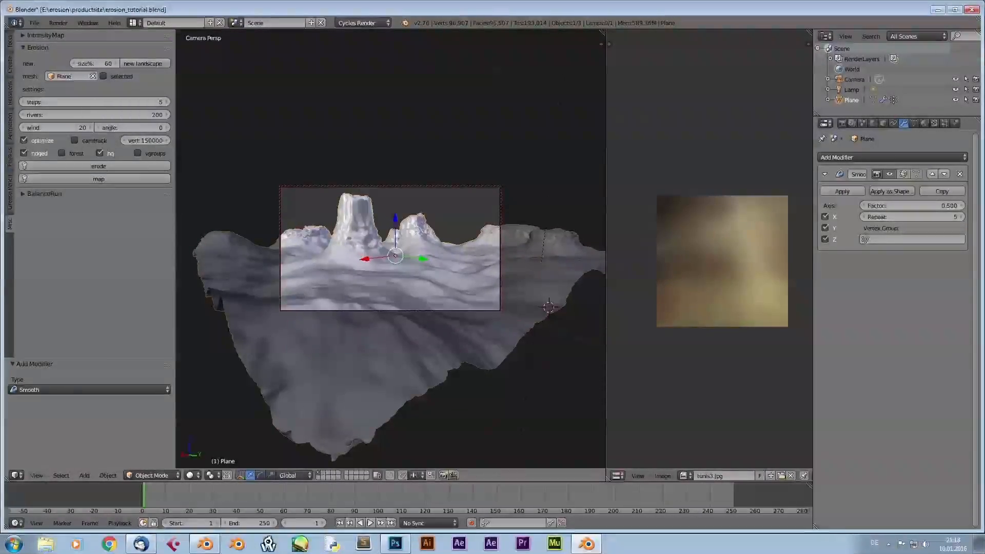
click(99, 154)
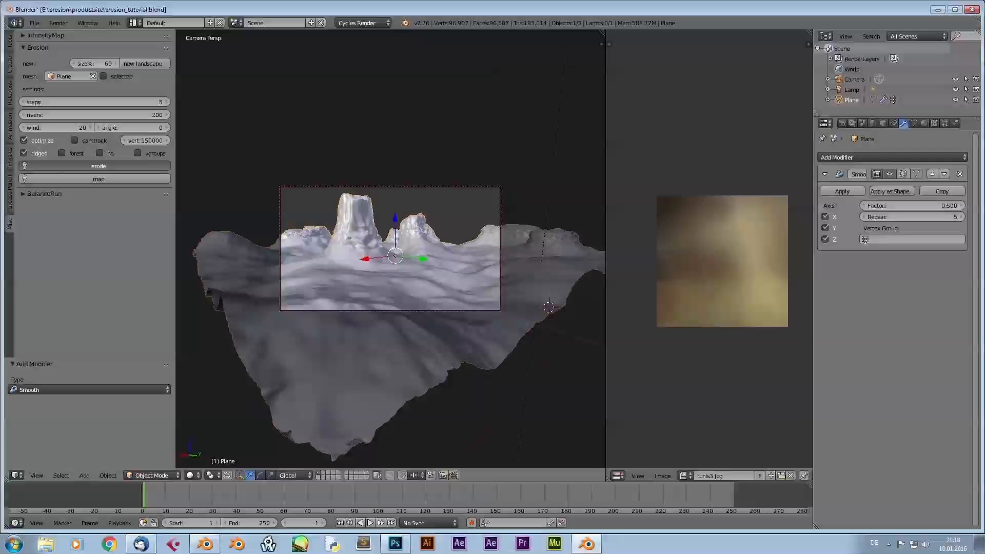
key(alt+Tab)
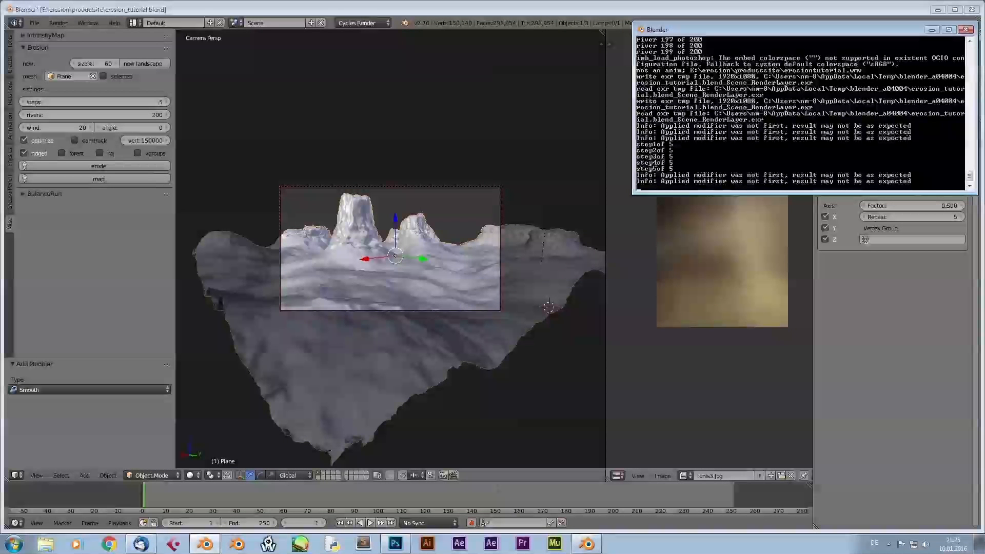
key(alt+Tab)
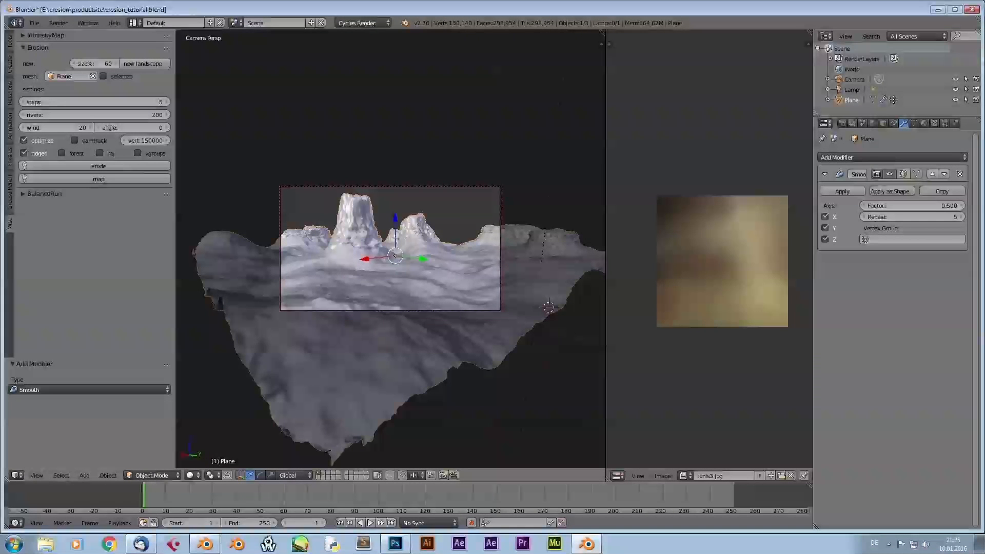
Step: Inspect the eroded landscape up close and compare it with the Smooth modifier's viewport display off and on
scroll(390, 248, up, 3)
mouse_move(390, 249)
middle_down()
mouse_move(416, 250)
mouse_move(392, 250)
middle_up()
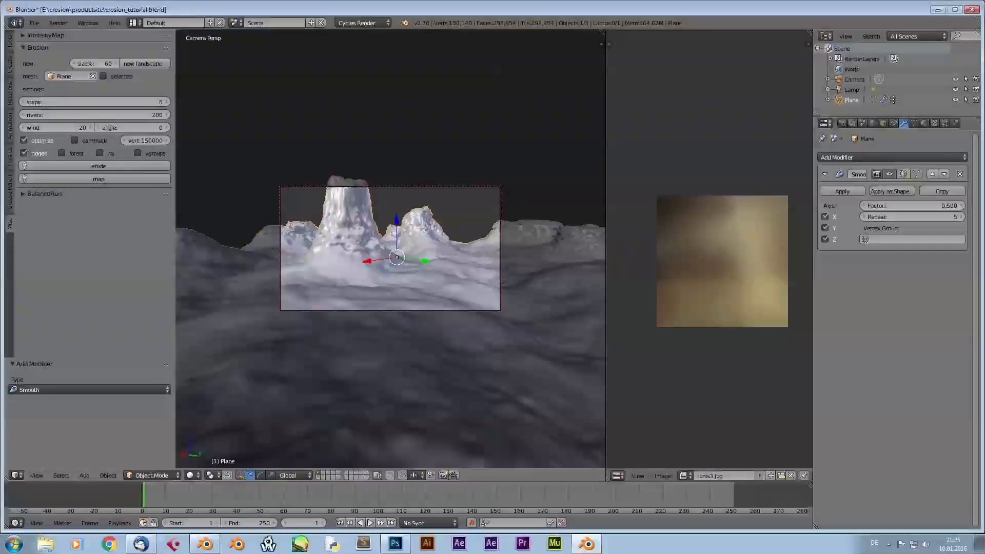
scroll(391, 249, down, 3)
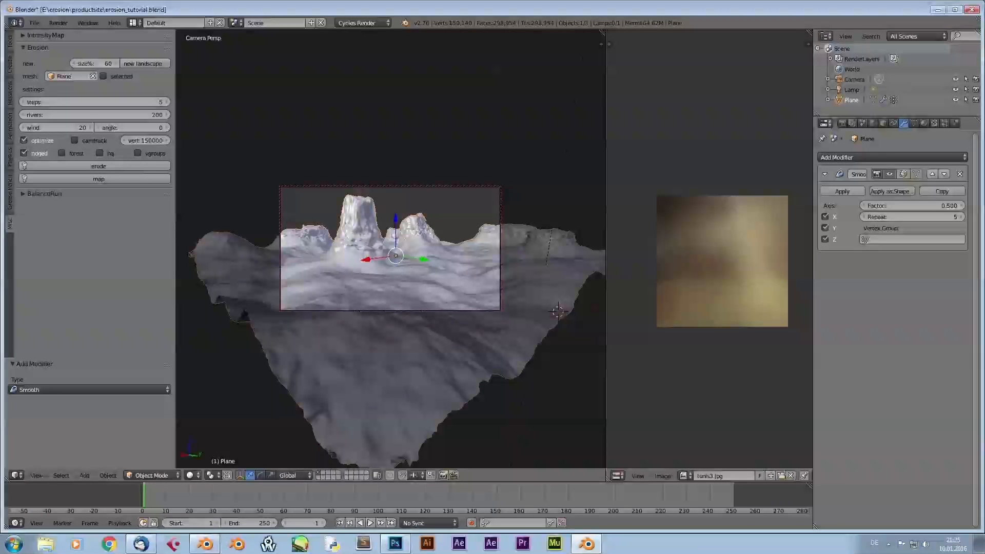
click(890, 174)
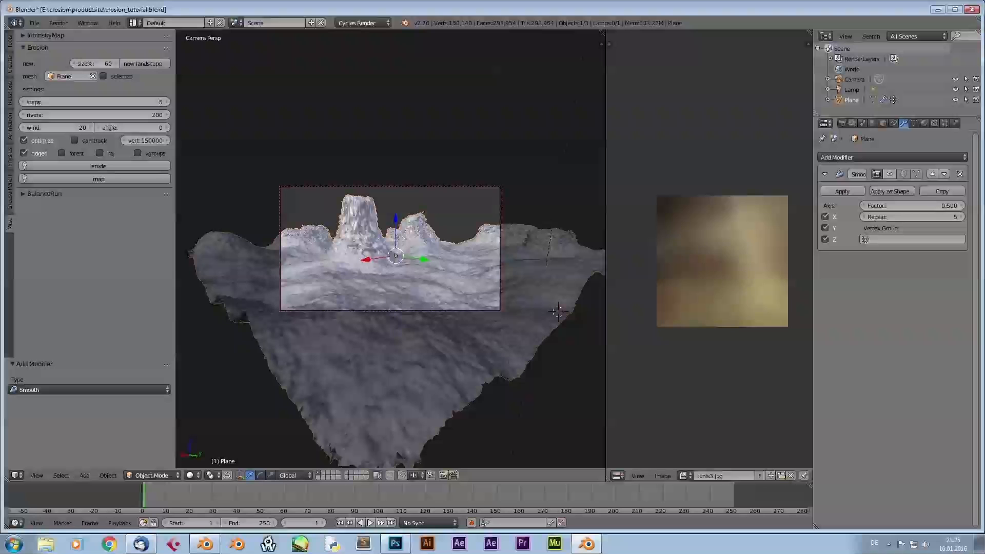
click(889, 174)
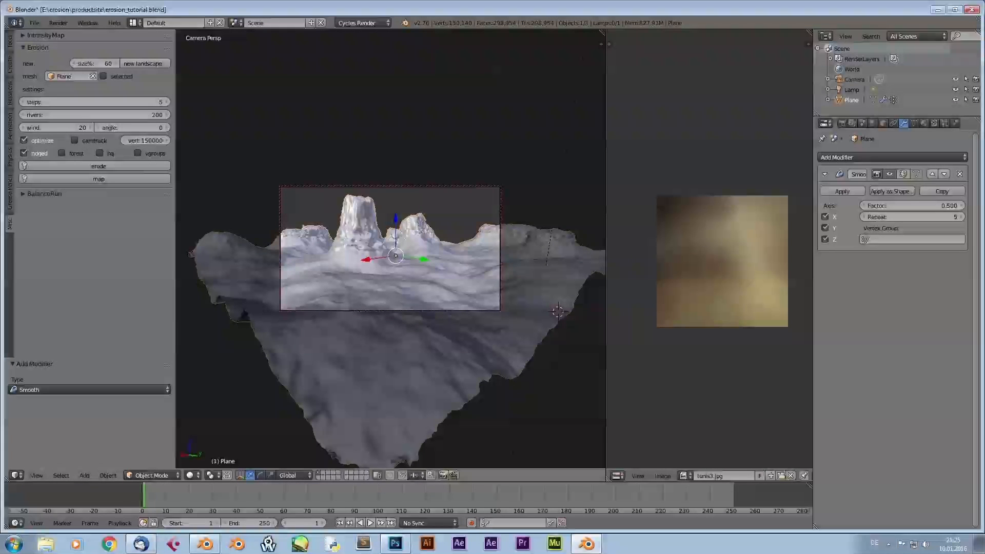
Step: Render the landscape through the camera and reposition the render result for viewing
key(F12)
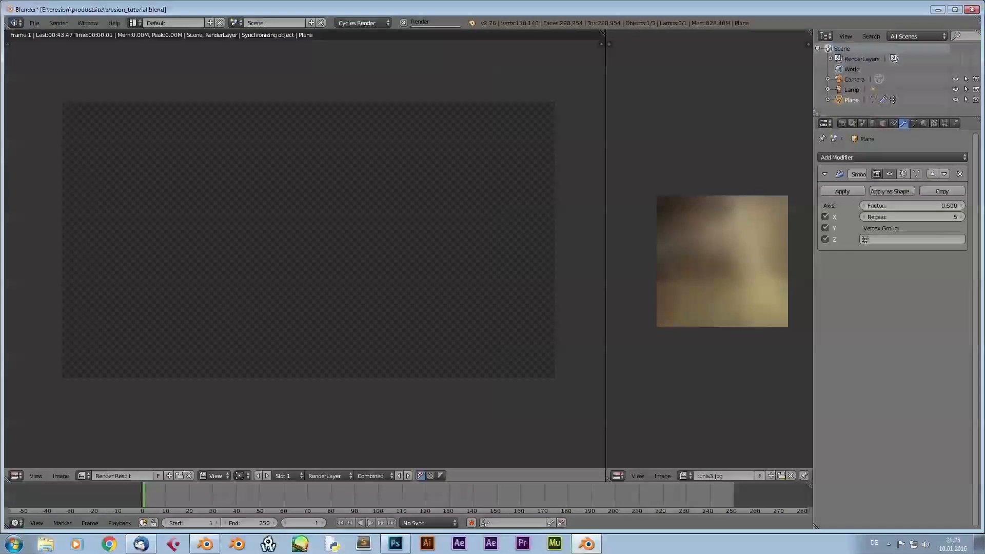
scroll(305, 248, down, 1)
middle_drag(305, 233, 343, 282)
scroll(401, 282, down, 2)
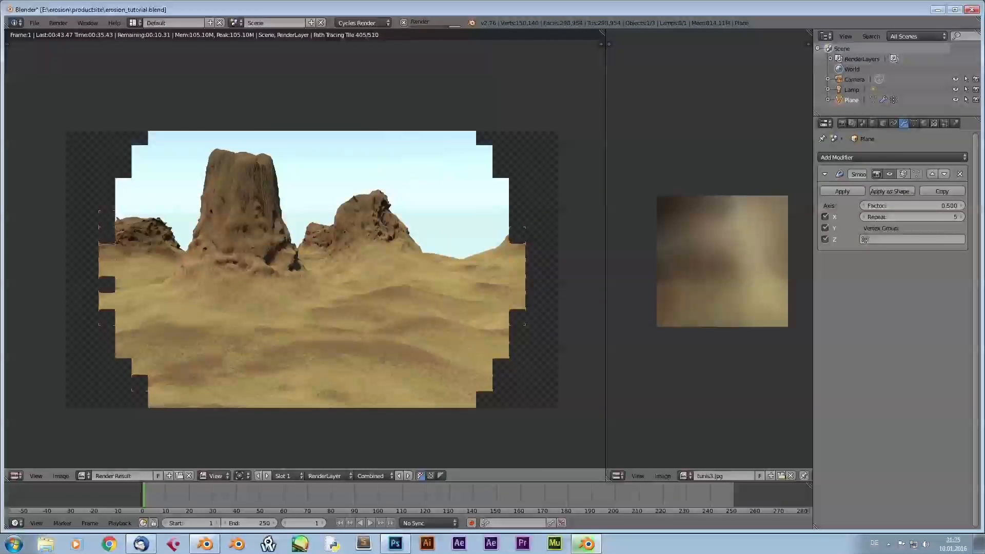
Step: Apply the Smooth modifier to the landscape and add another Smooth modifier
click(842, 192)
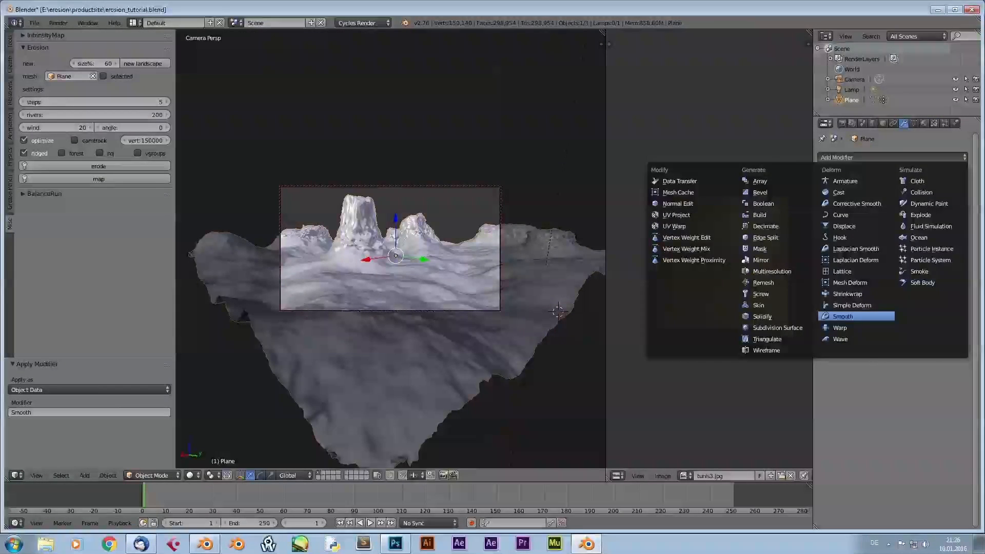
click(844, 316)
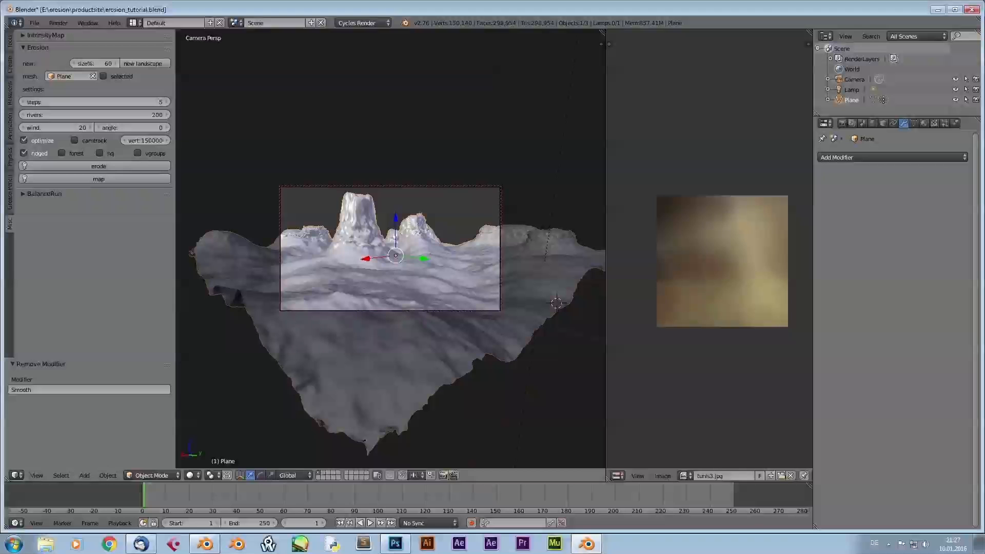
Step: Append the stonedesert material from the erosion materials blend file and assign it to the landscape
click(35, 22)
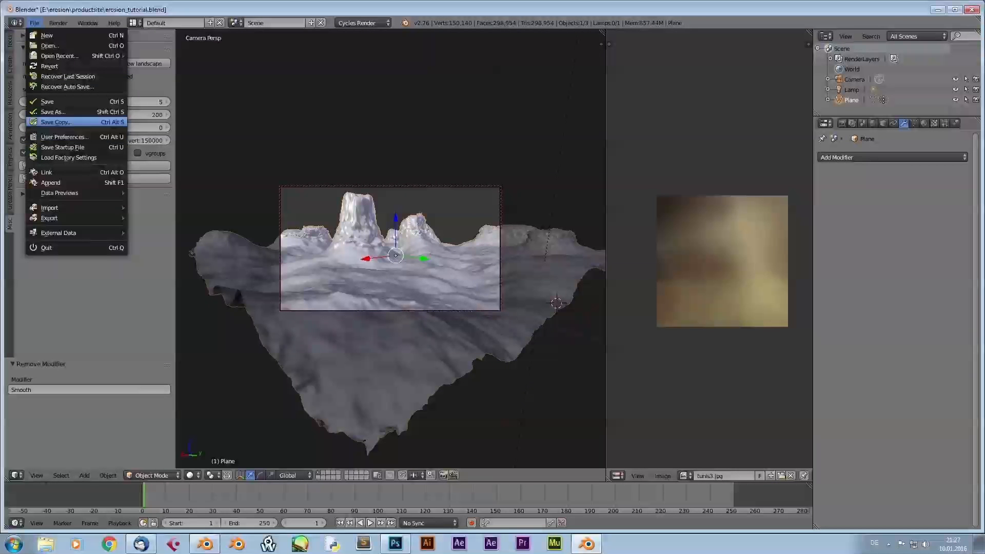
click(50, 182)
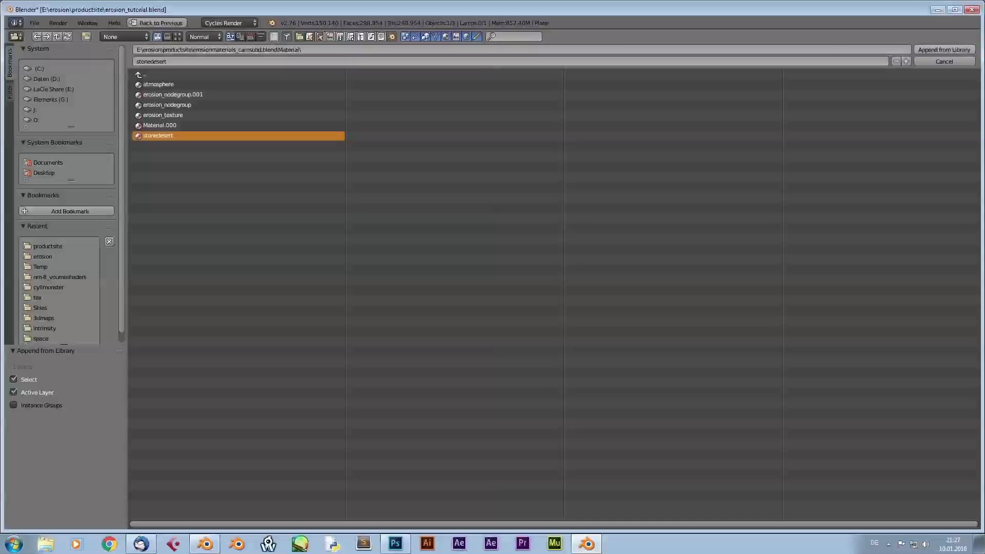
click(944, 49)
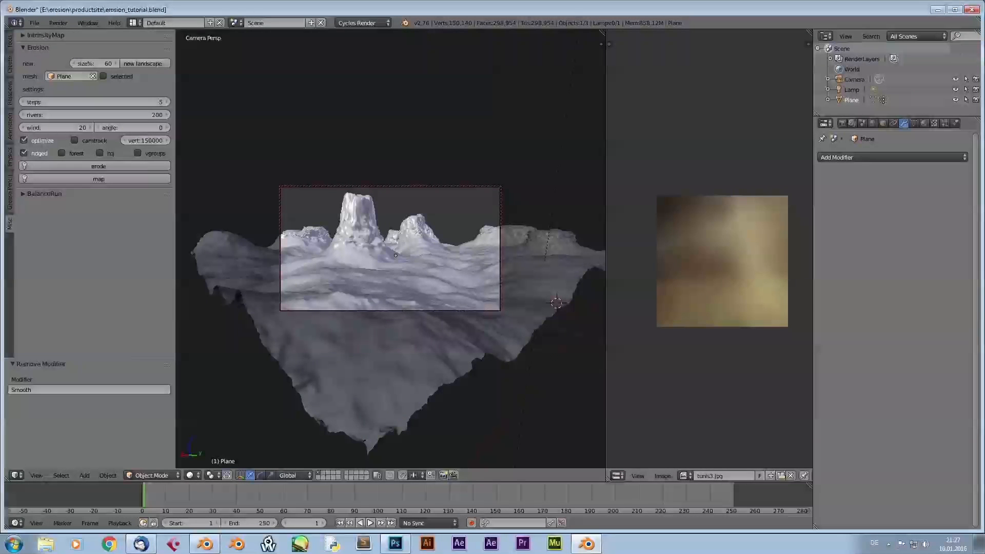
click(924, 124)
click(824, 191)
click(849, 246)
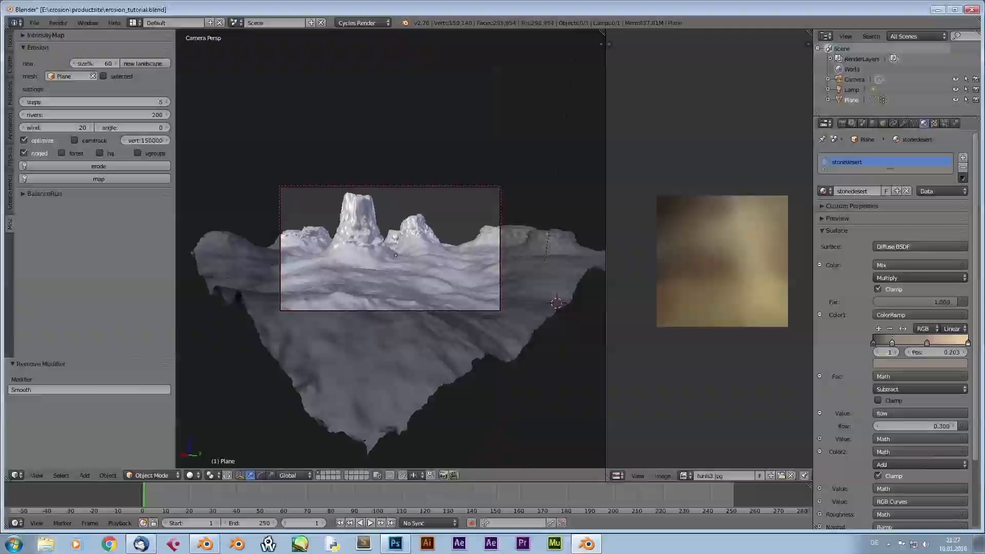
Step: Shift the material's middle ColorRamp stops, placing stop 1 at 0.310, and display the viewport in Rendered shading
scroll(903, 354, down, 4)
drag(927, 262, 899, 263)
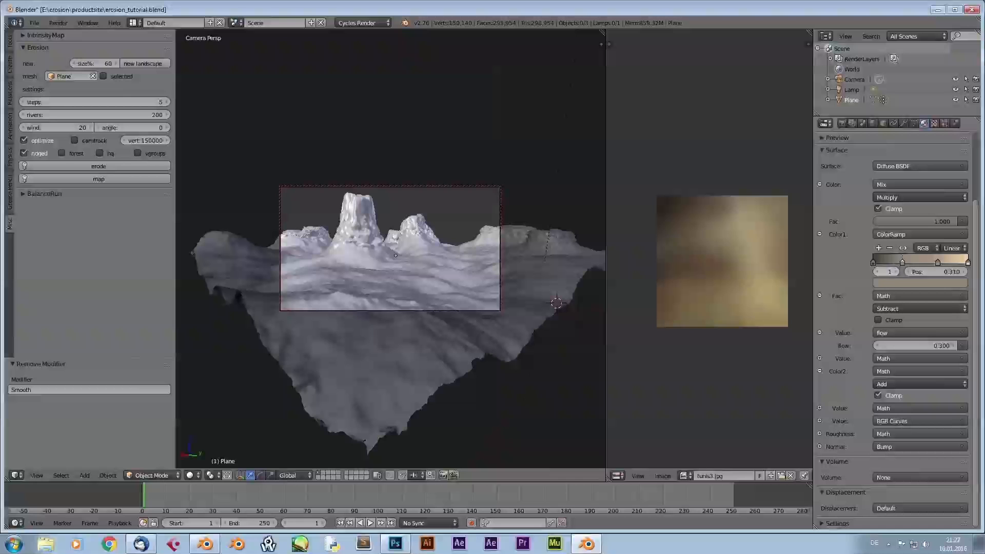
click(190, 475)
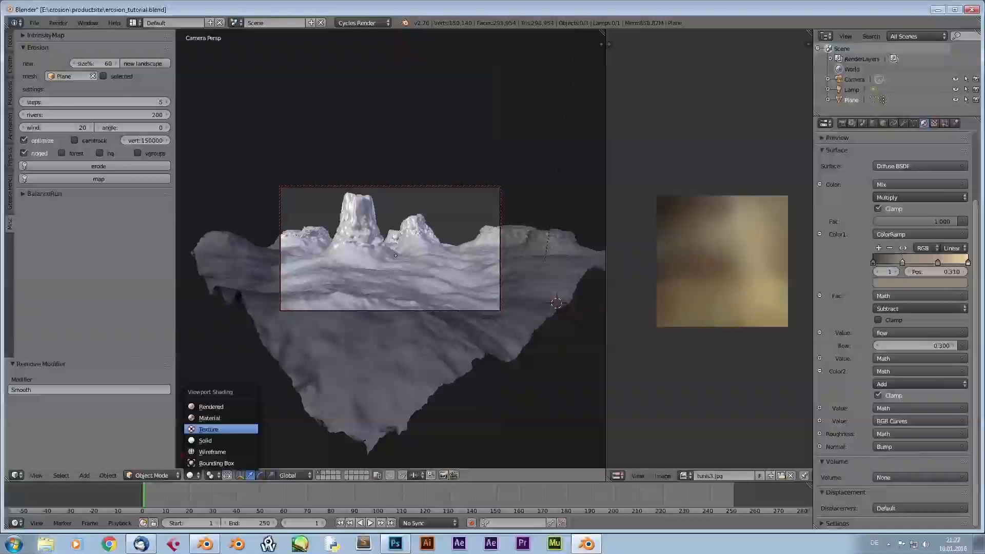
click(197, 410)
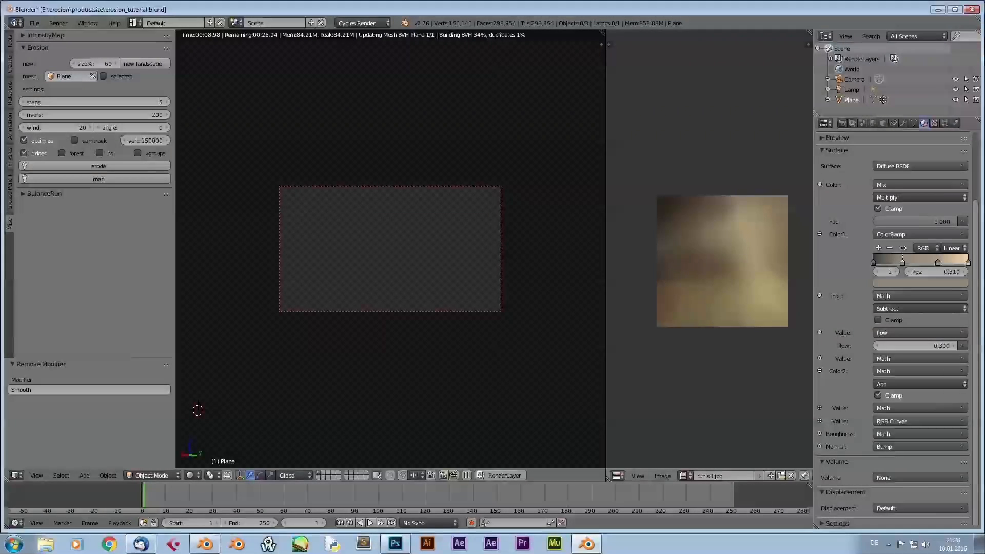
Step: Show the stonedesert node tree in place of the reference image and reposition the two leftmost nodes
click(617, 476)
click(636, 351)
middle_drag(754, 236, 706, 272)
scroll(706, 249, down, 7)
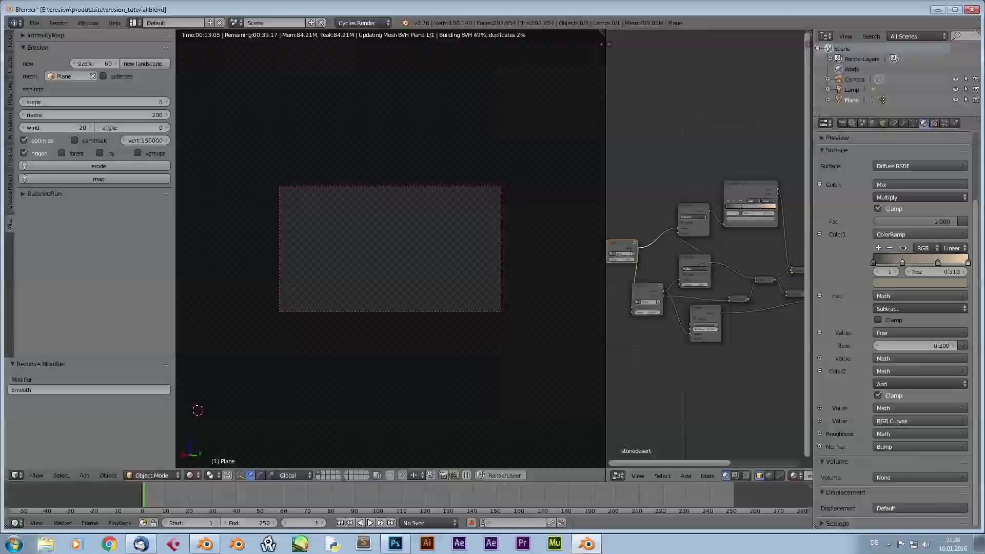
drag(648, 293, 652, 307)
drag(622, 246, 616, 272)
drag(651, 302, 630, 227)
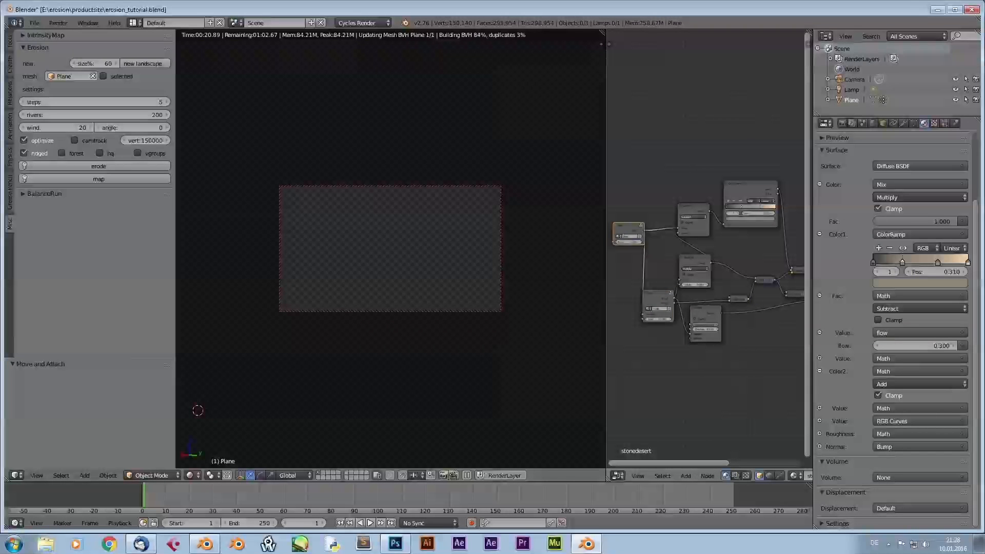
Step: Look inside the leftmost node group and return to the main stonedesert node tree
key(Tab)
middle_drag(769, 231, 271, 224)
click(733, 230)
key(Tab)
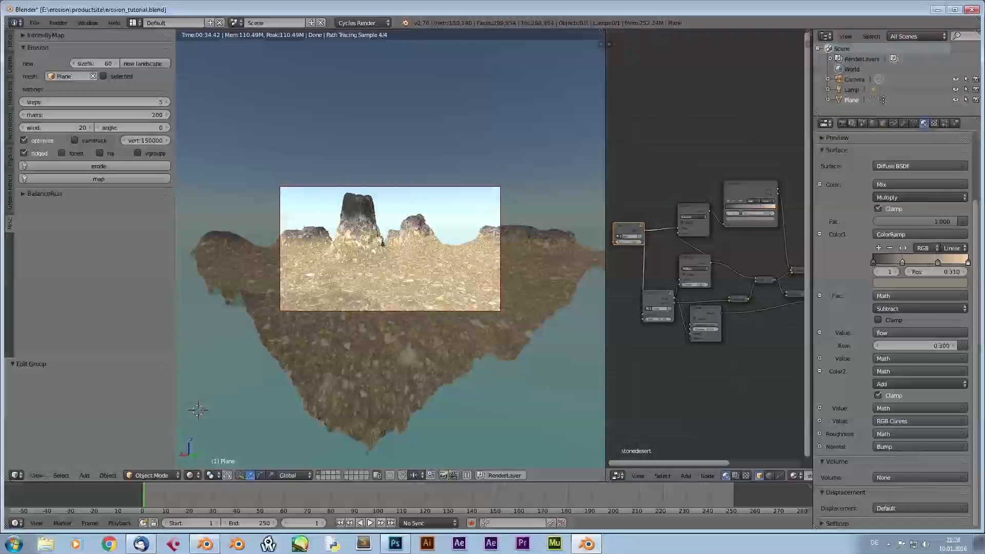
Step: Set the material's flow value to 1 and adjust the middle ColorRamp stops, placing stop 1 at 0.573
drag(938, 263, 908, 262)
click(915, 346)
text(1)
key(Return)
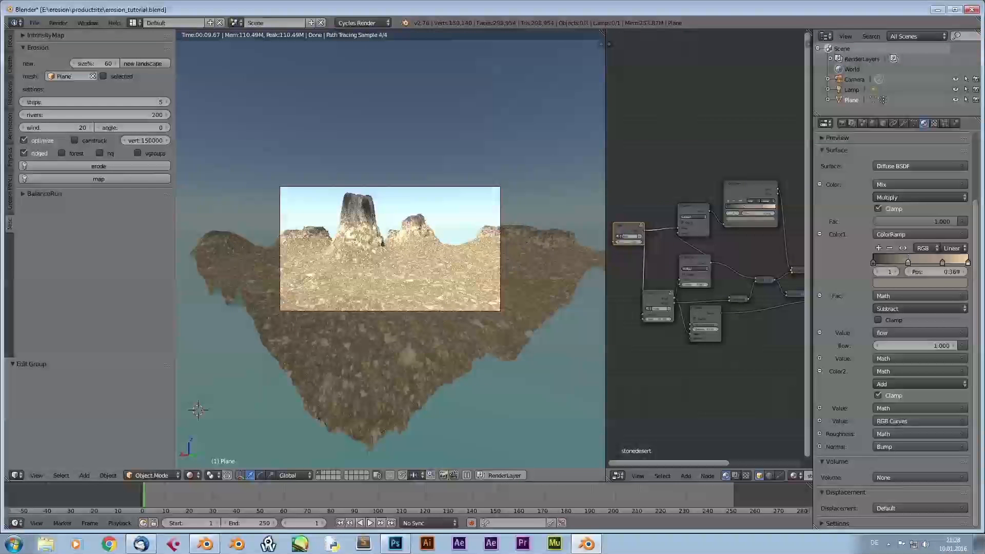
click(967, 262)
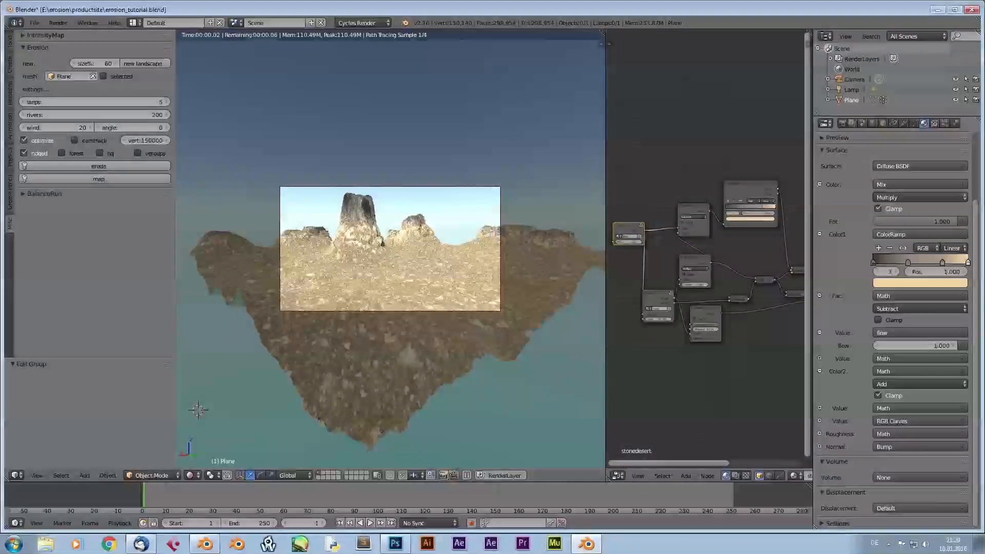
mouse_move(942, 262)
mouse_down()
mouse_move(959, 262)
mouse_move(916, 262)
mouse_move(928, 262)
mouse_up()
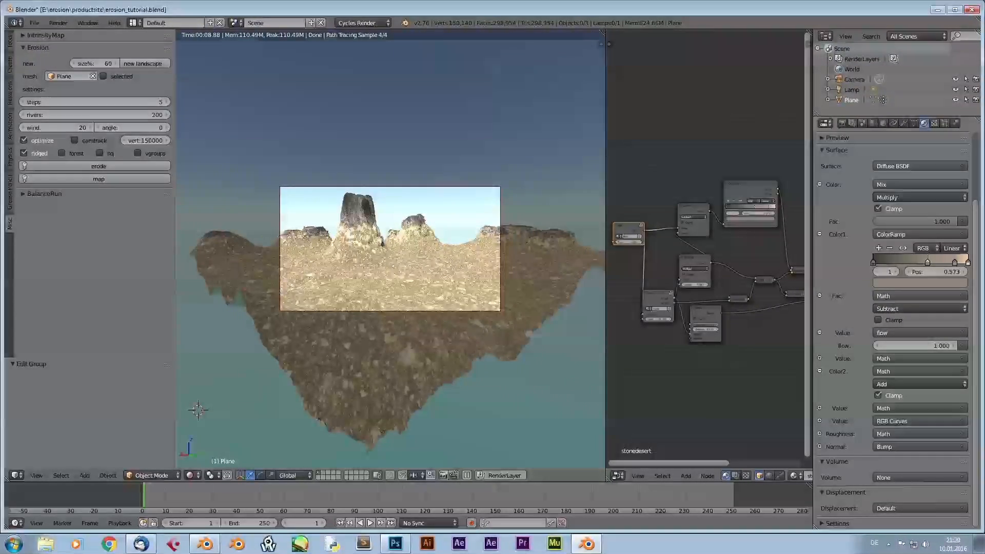
Step: Set the material's flow value to 0 and compare the rendered landscape from different camera angles
click(199, 412)
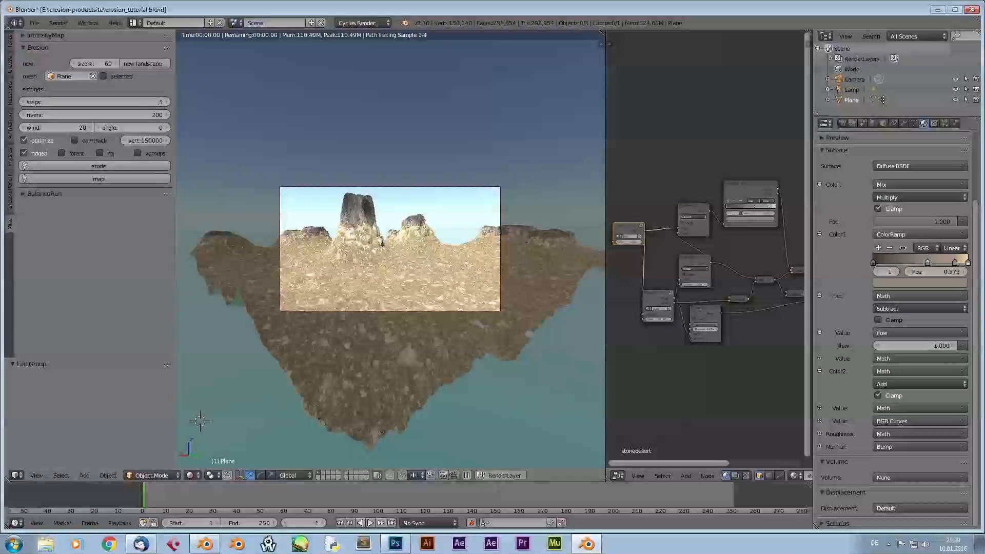
middle_drag(390, 266, 371, 290)
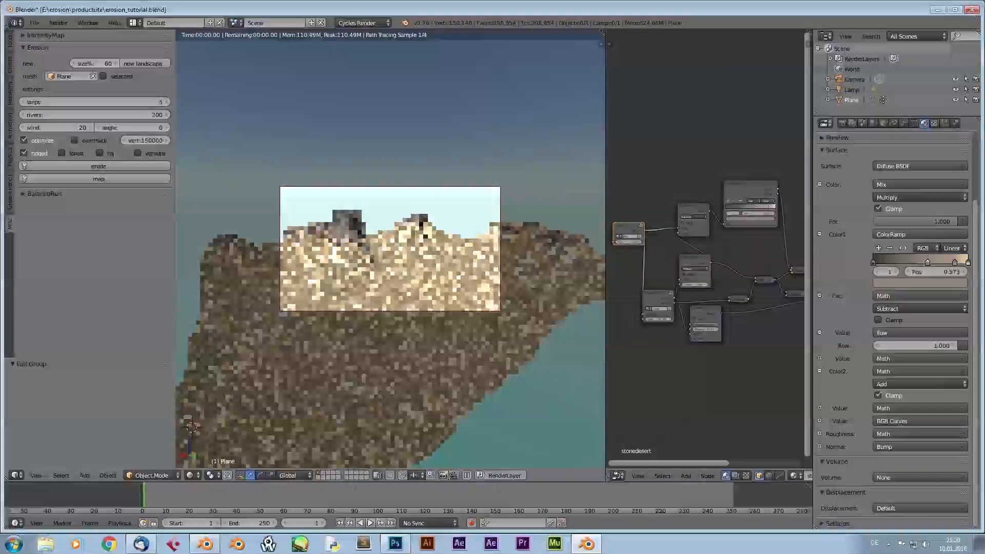
click(226, 459)
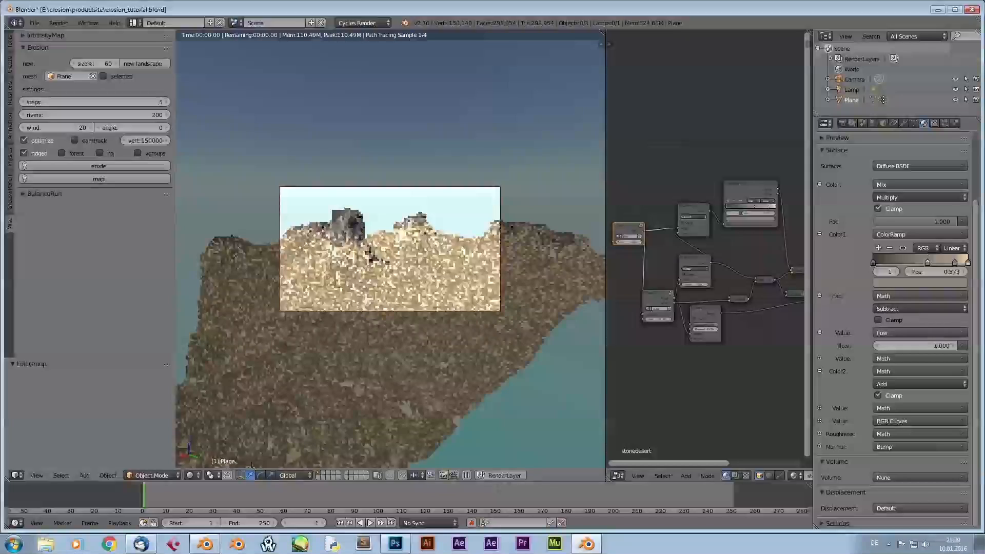
middle_drag(252, 465, 251, 465)
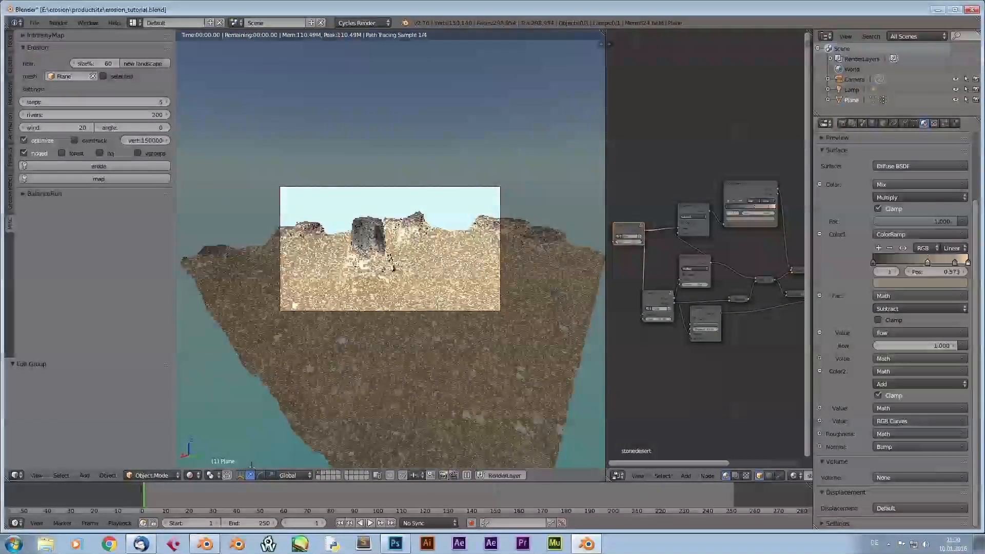
click(916, 346)
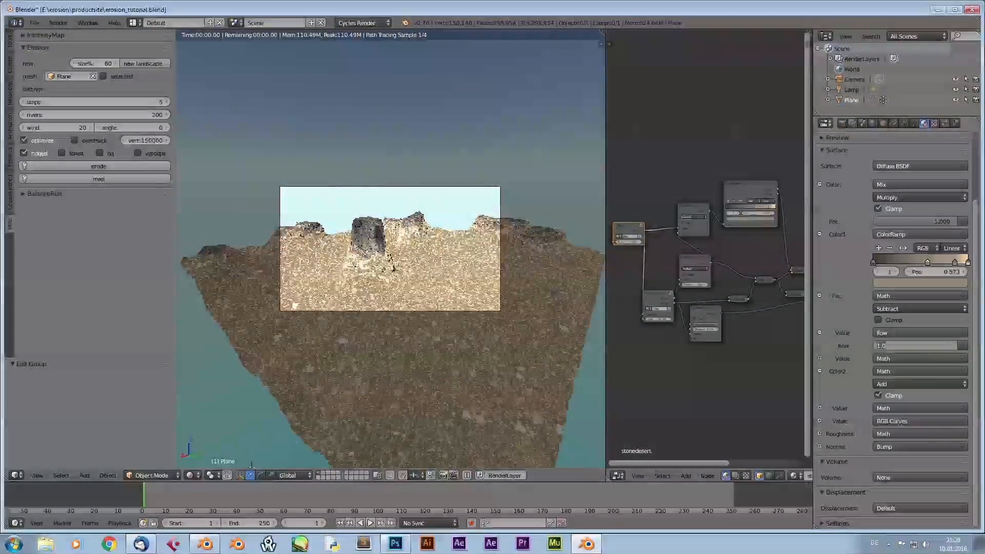
text(0)
key(Return)
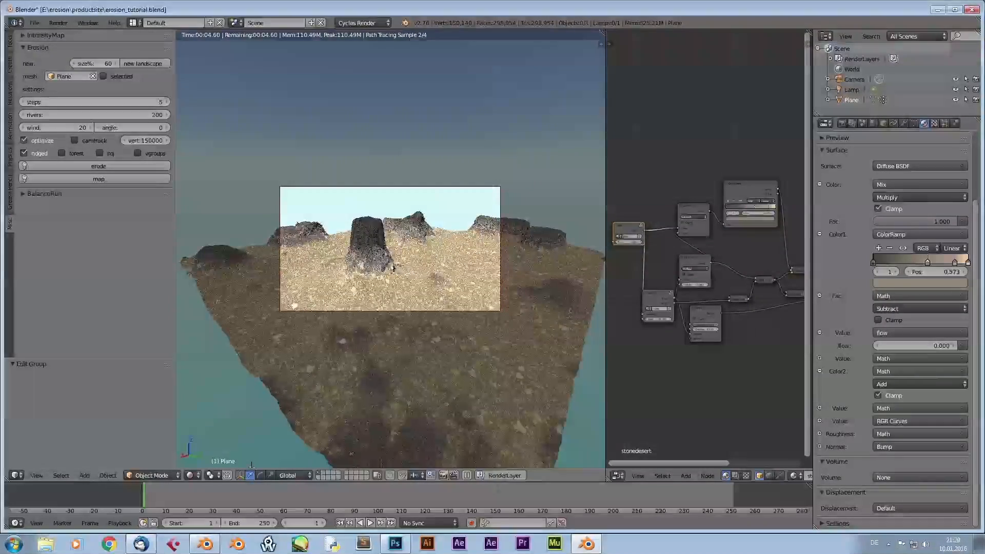
middle_drag(251, 464, 198, 403)
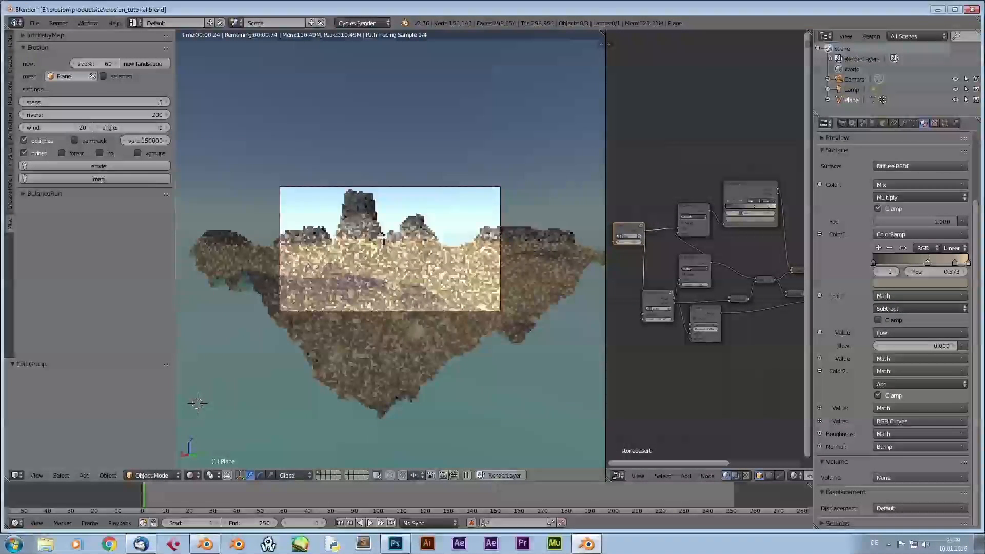
Step: Recolour the darkest ColorRamp stops to deep brown, respace the stops and place stop 2 at about 0.69
middle_drag(718, 257, 683, 291)
drag(716, 233, 718, 263)
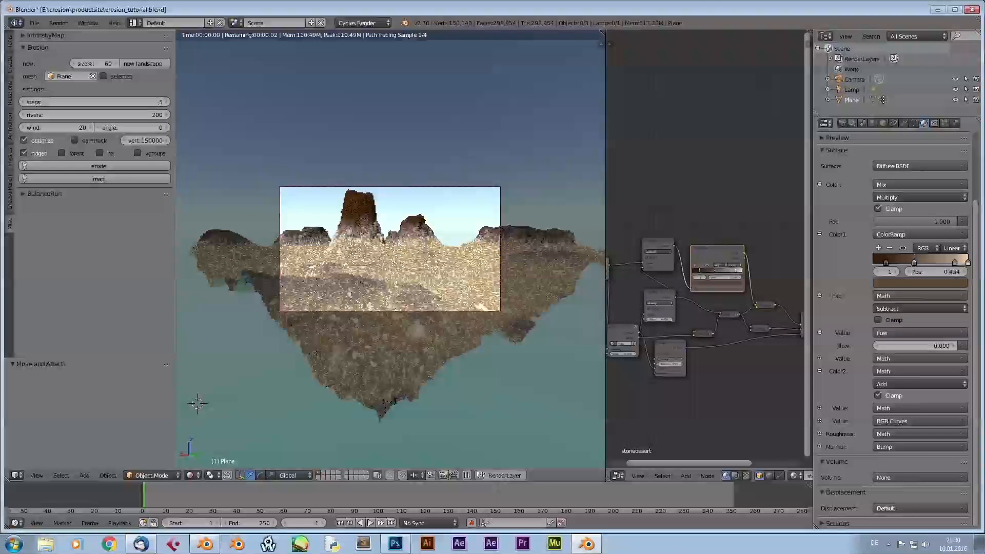
click(886, 262)
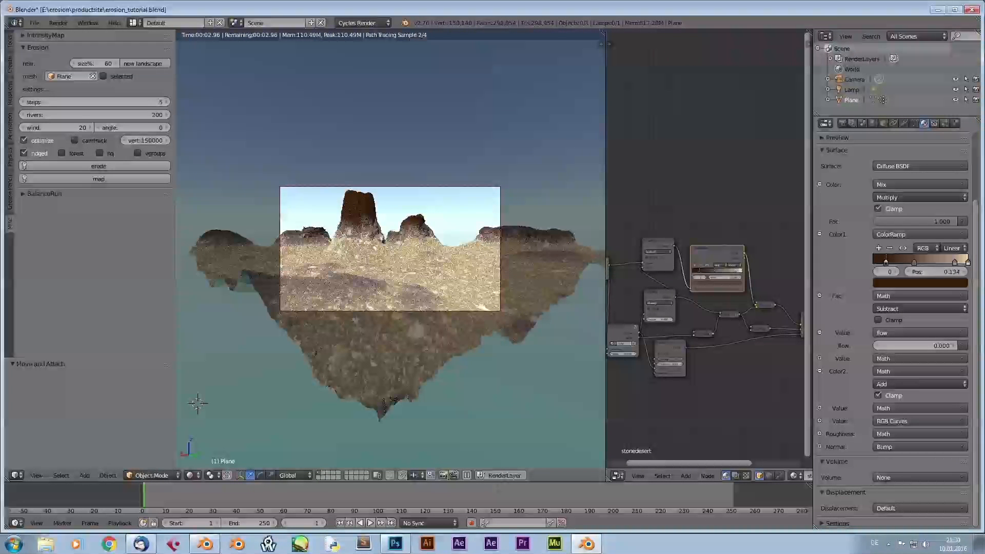
drag(876, 262, 939, 263)
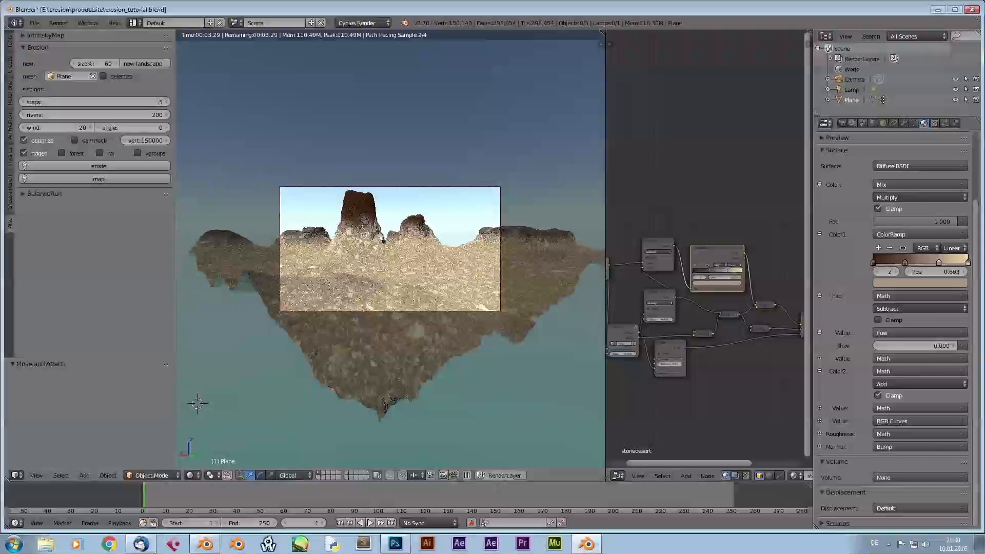
Step: Reframe the camera with a flat-topped rock in the foreground and mesas behind, and render the scene for viewing
middle_drag(383, 239, 379, 251)
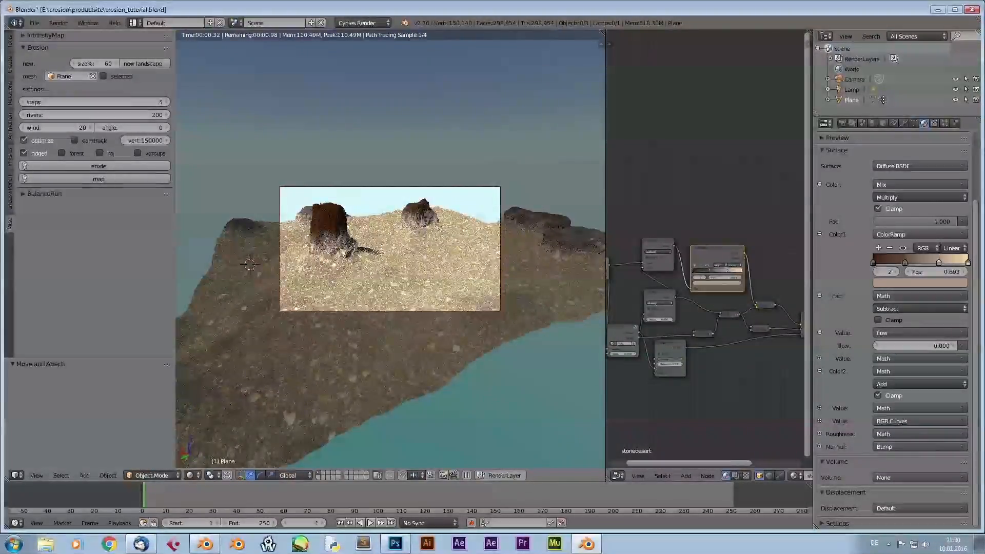
middle_drag(302, 241, 386, 265)
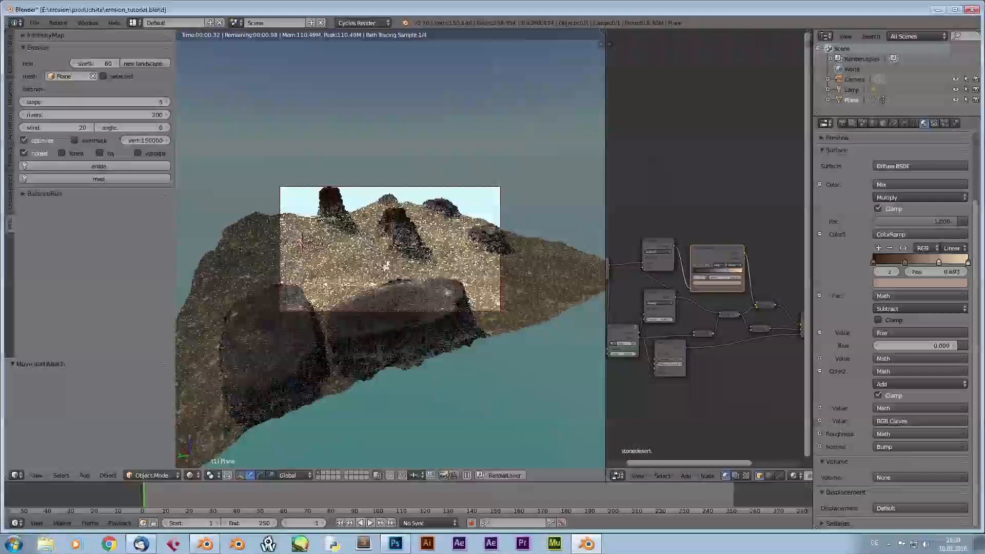
key(F12)
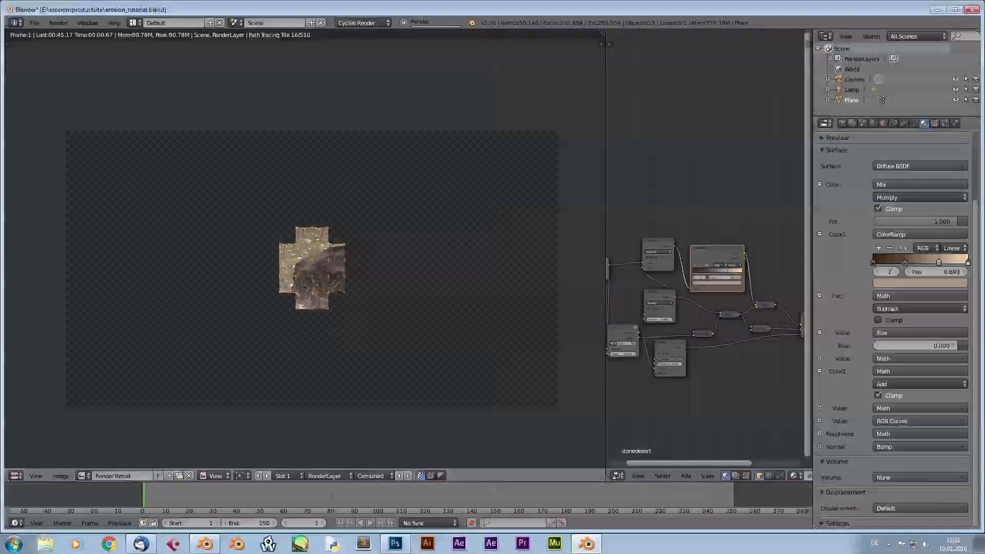
scroll(306, 243, up, 2)
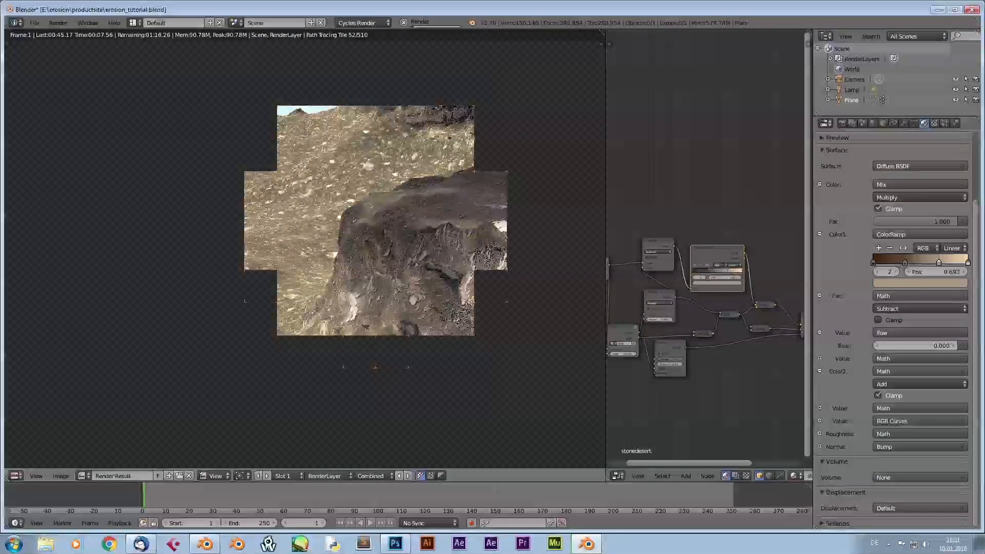
middle_drag(306, 243, 313, 288)
scroll(306, 254, down, 1)
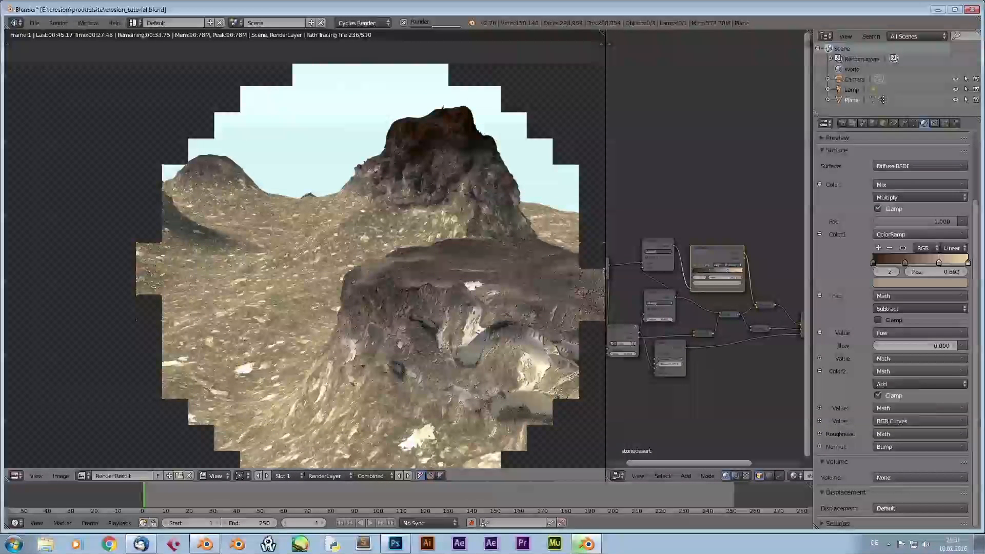
scroll(312, 288, down, 1)
scroll(513, 318, down, 1)
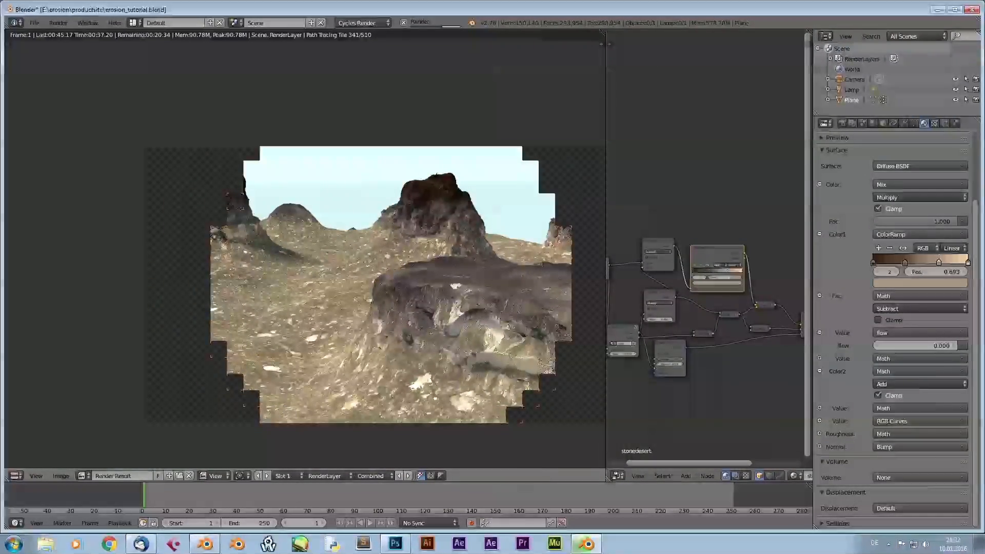
middle_drag(441, 297, 373, 286)
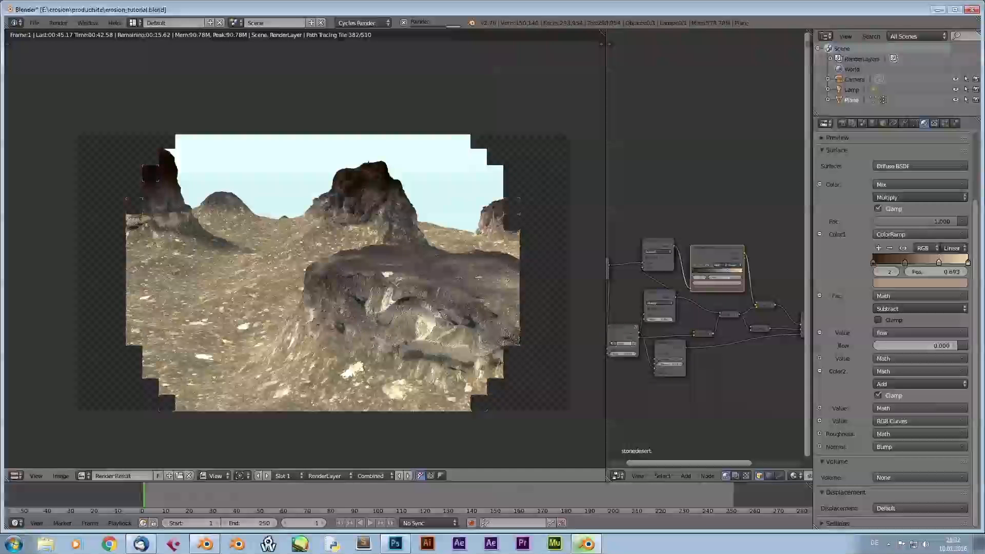
Step: Bring the whole stonedesert node tree into view and move the shader node that feeds the output node
scroll(749, 215, down, 7)
middle_drag(748, 215, 711, 230)
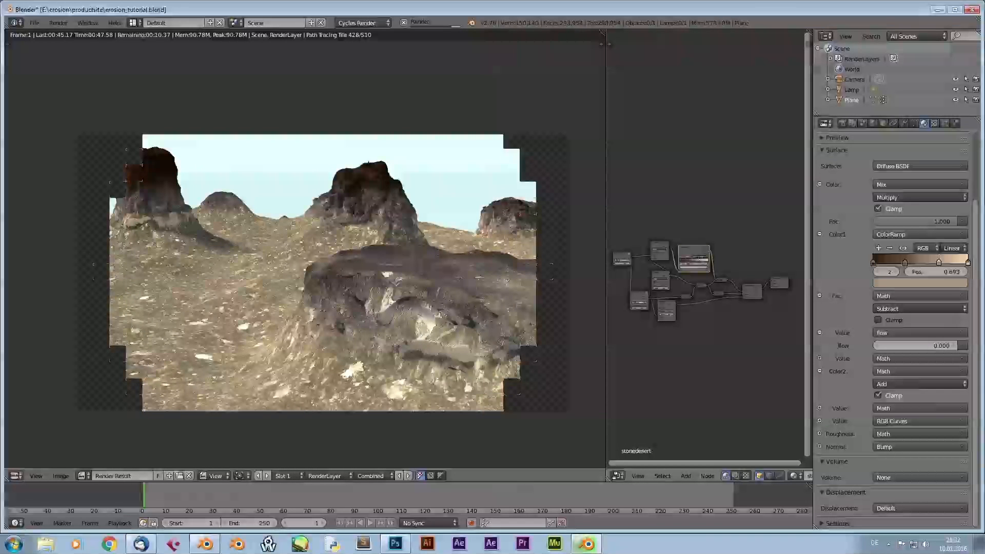
mouse_move(752, 291)
mouse_down()
mouse_move(744, 285)
mouse_move(743, 298)
mouse_up()
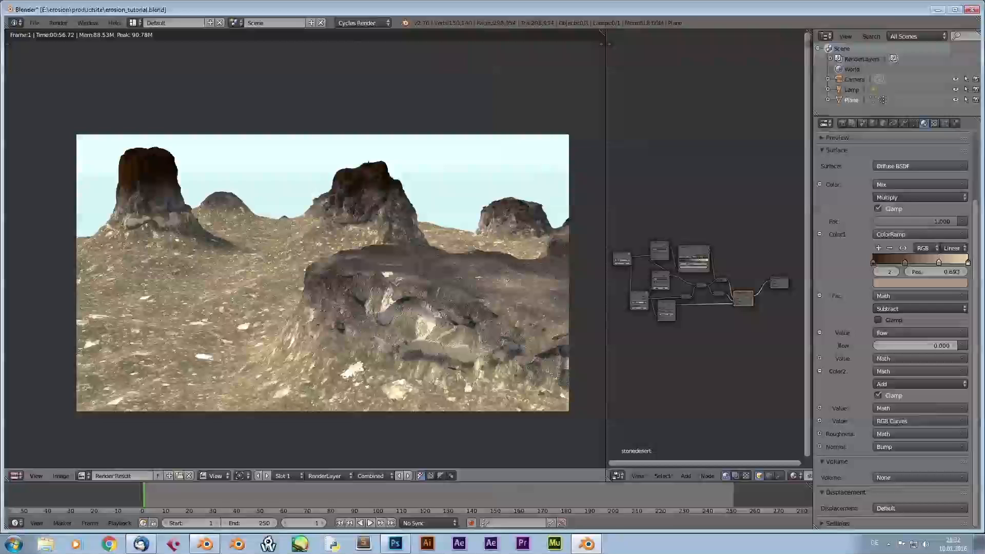
Step: Maximize the render result and examine the textured desert landscape at a larger size
key(shift+space)
scroll(492, 273, up, 2)
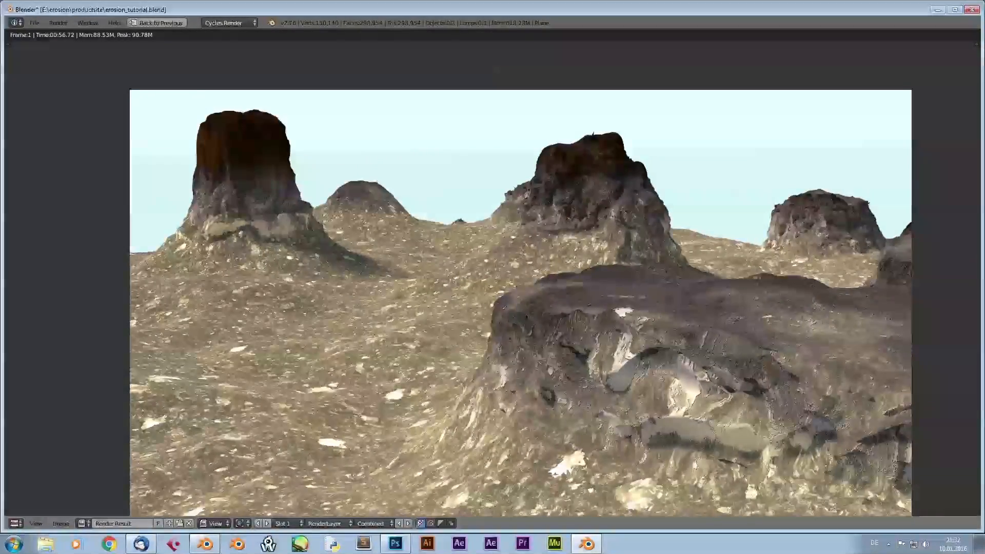
middle_drag(492, 292, 482, 264)
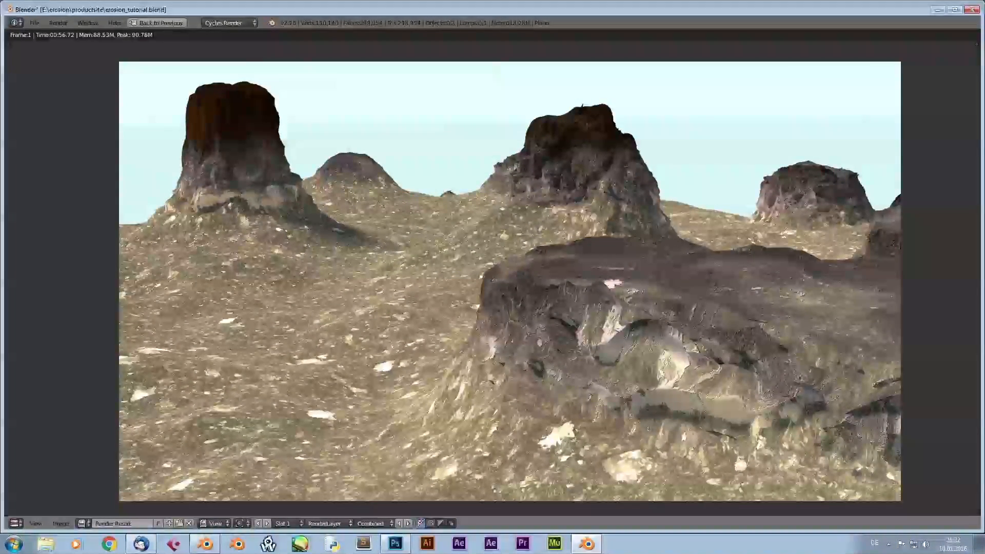